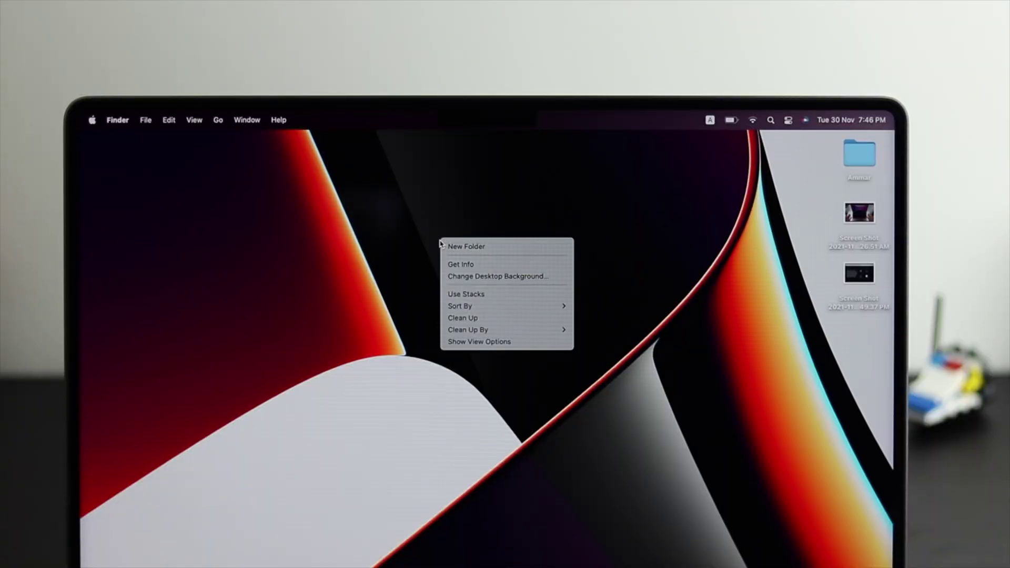
# Step: Open the Trackpad settings in System Preferences and turn on Tap to click
pyautogui.click(410, 330)
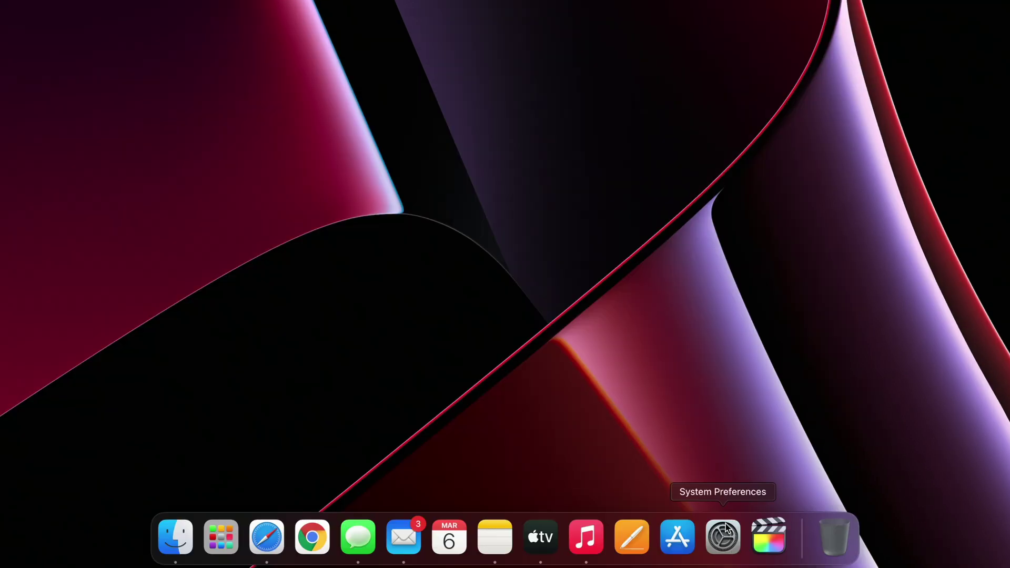
pyautogui.click(723, 537)
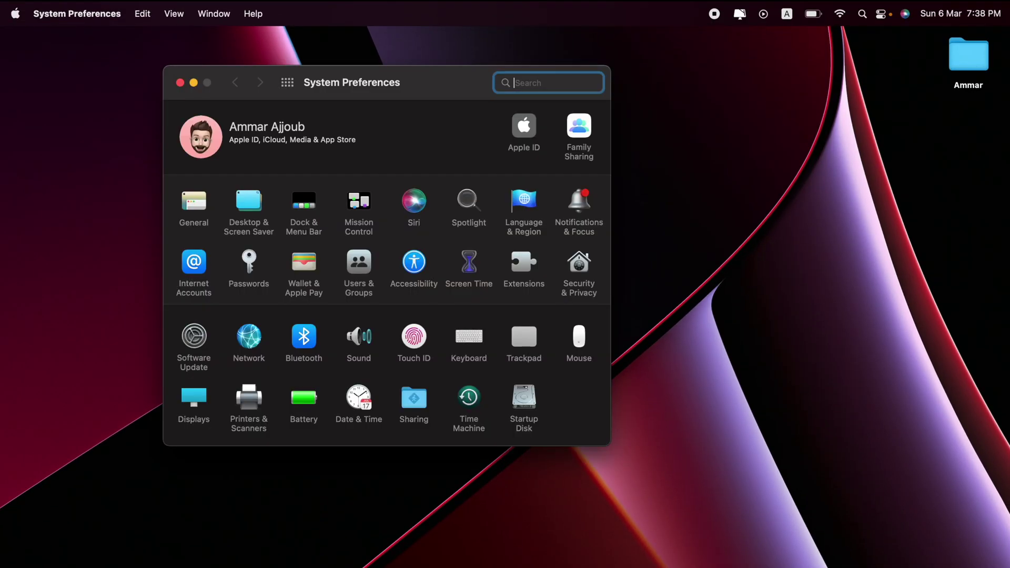
pyautogui.click(522, 343)
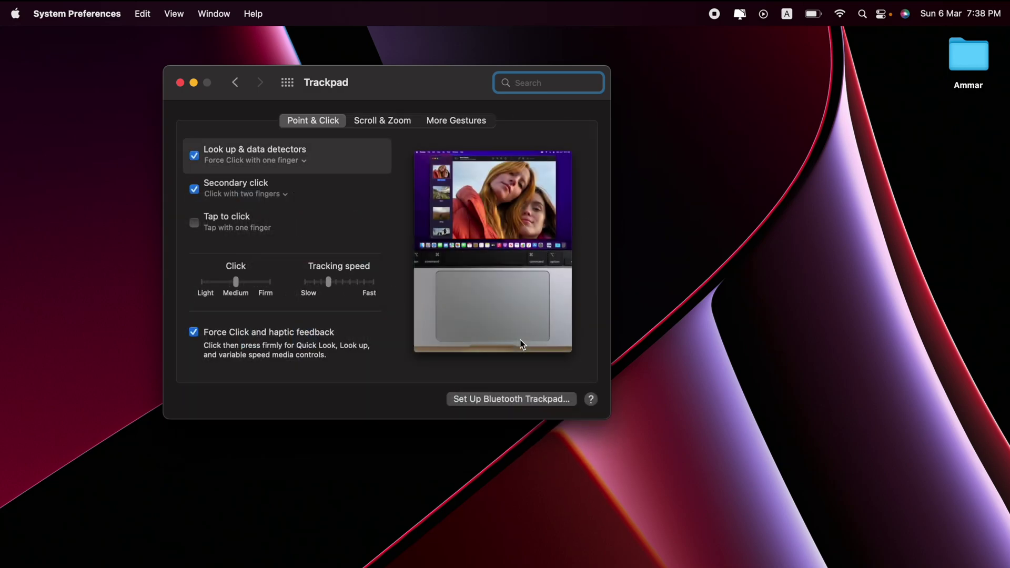
pyautogui.click(273, 195)
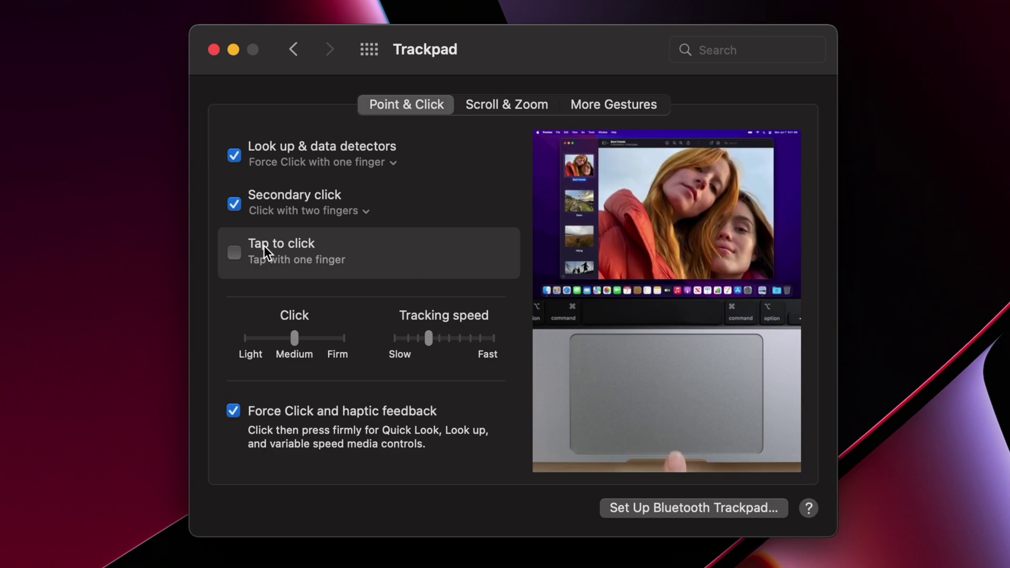
pyautogui.click(237, 254)
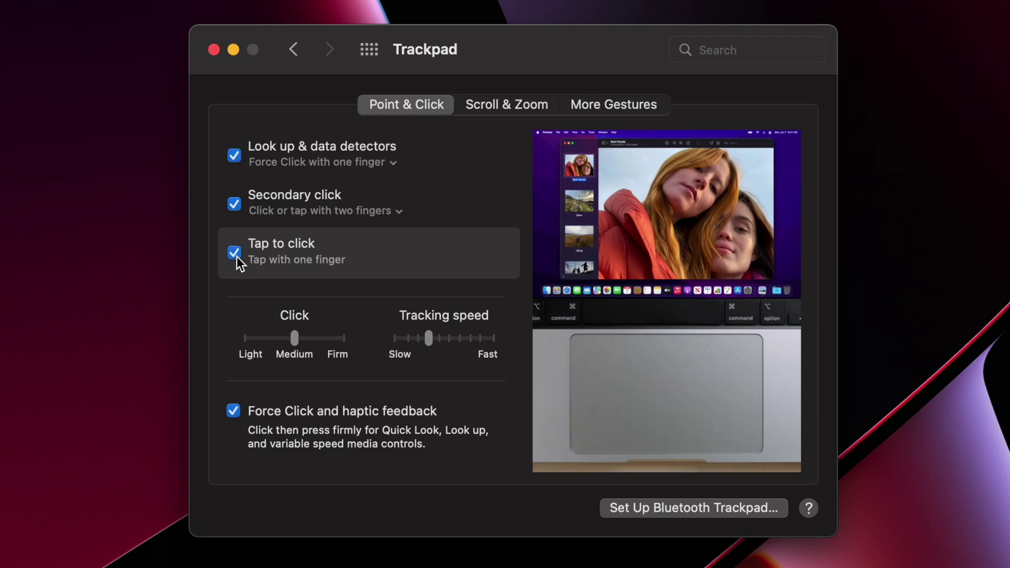
pyautogui.click(237, 255)
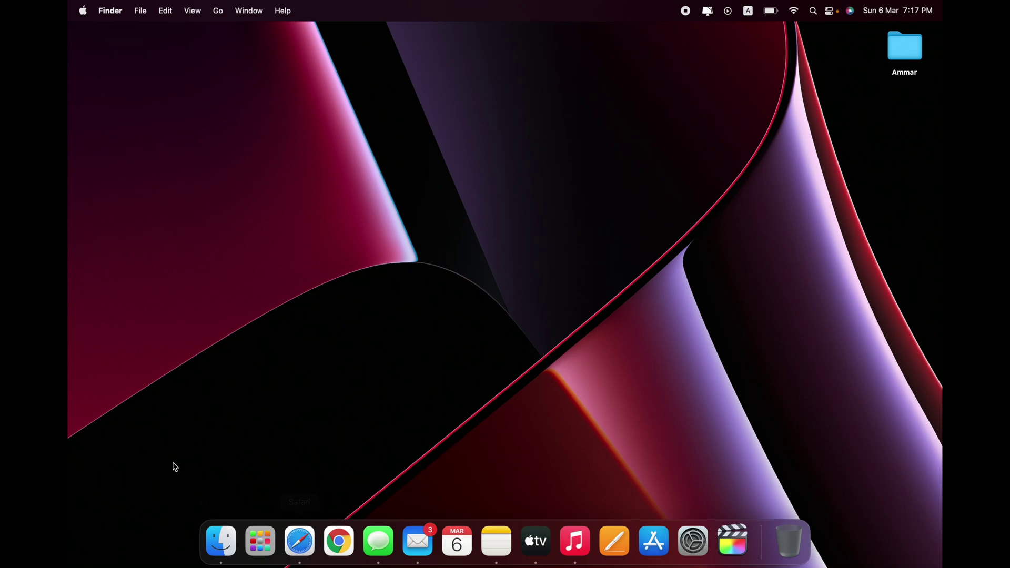
# Step: Open About This Mac and look through its system information
pyautogui.click(81, 11)
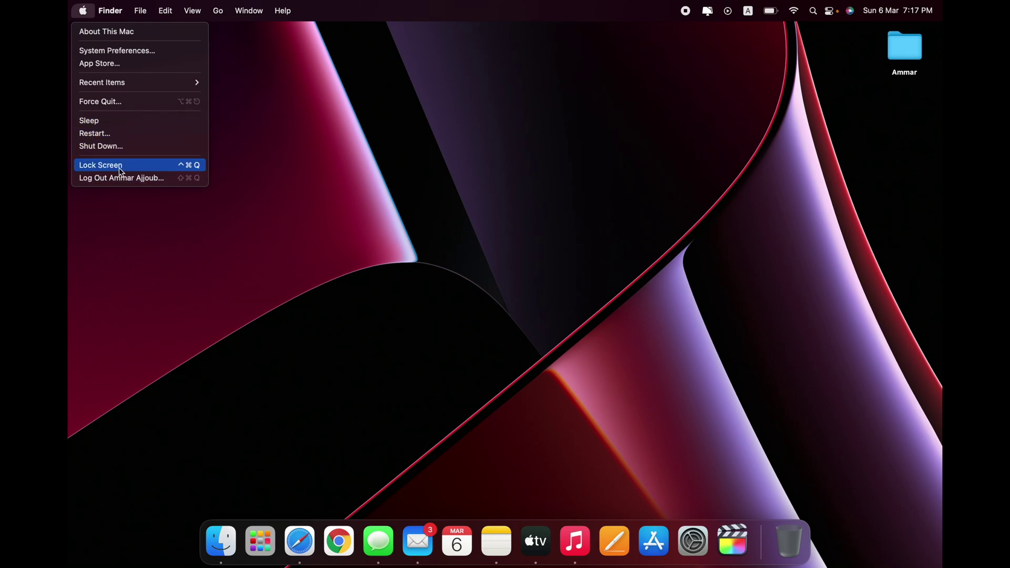
pyautogui.click(105, 31)
pyautogui.click(536, 118)
pyautogui.click(514, 125)
# Step: Lock the Mac's screen
pyautogui.click(181, 167)
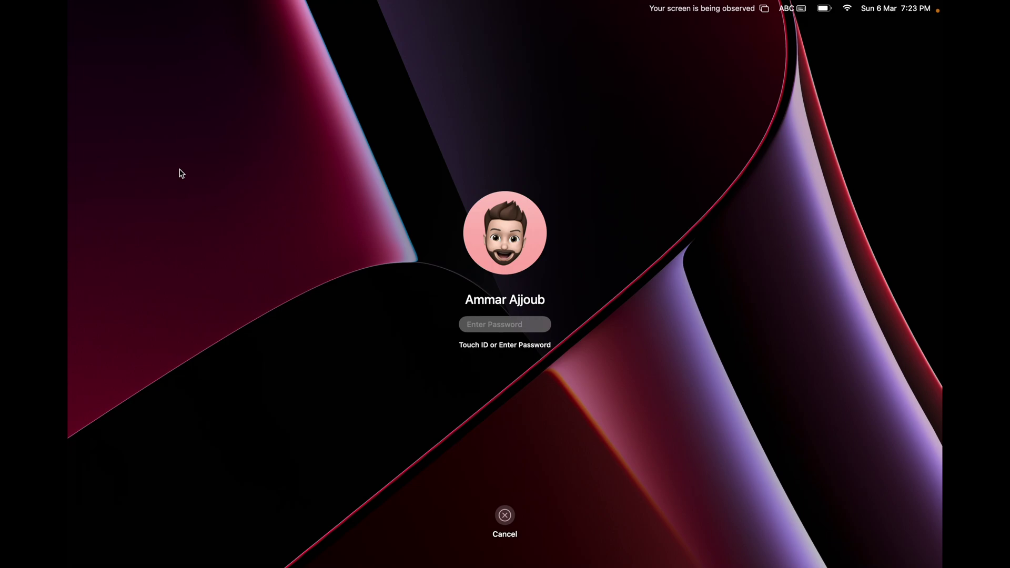
pyautogui.click(83, 10)
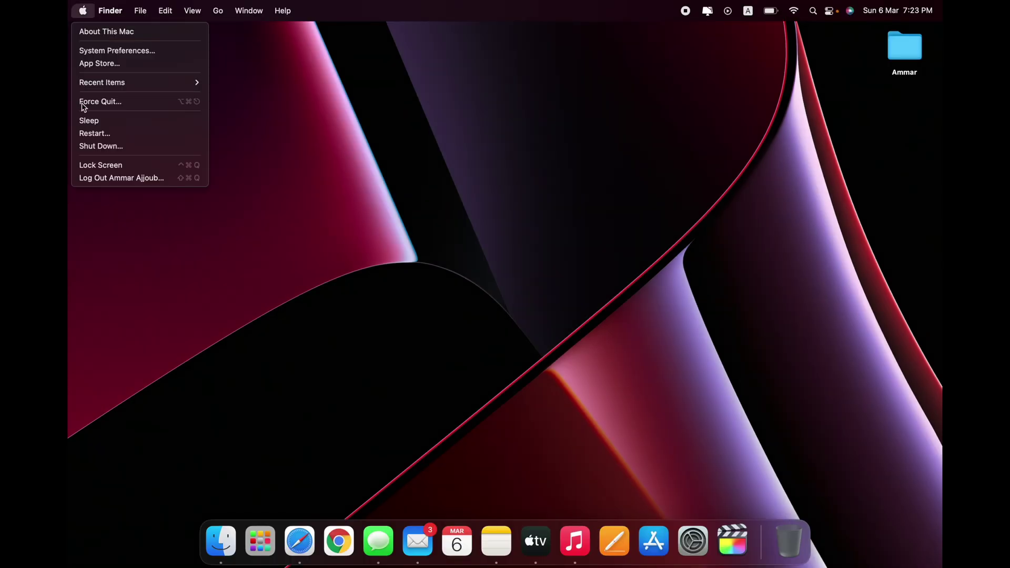
pyautogui.click(117, 167)
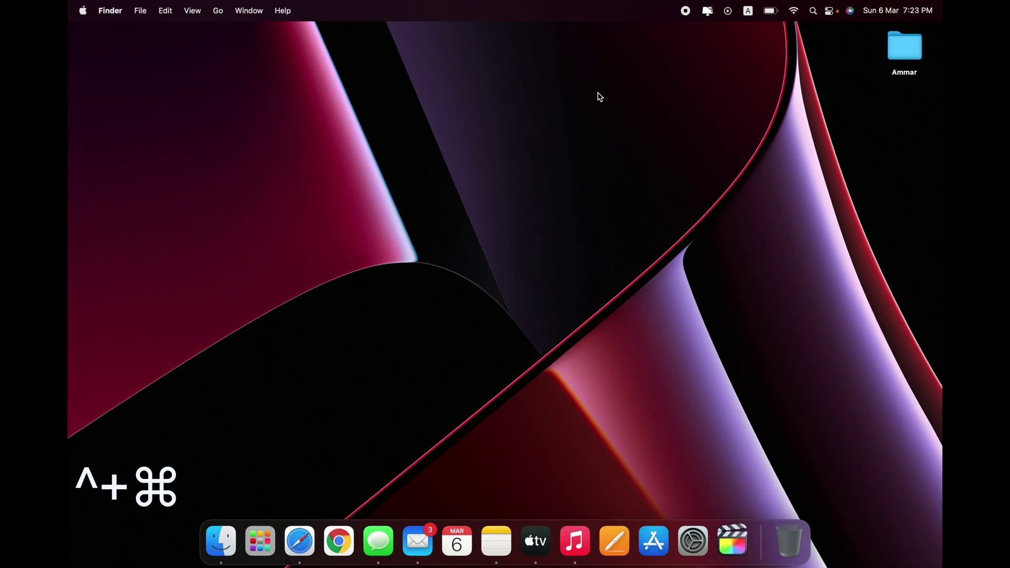
pyautogui.press('ctrl+super+q')
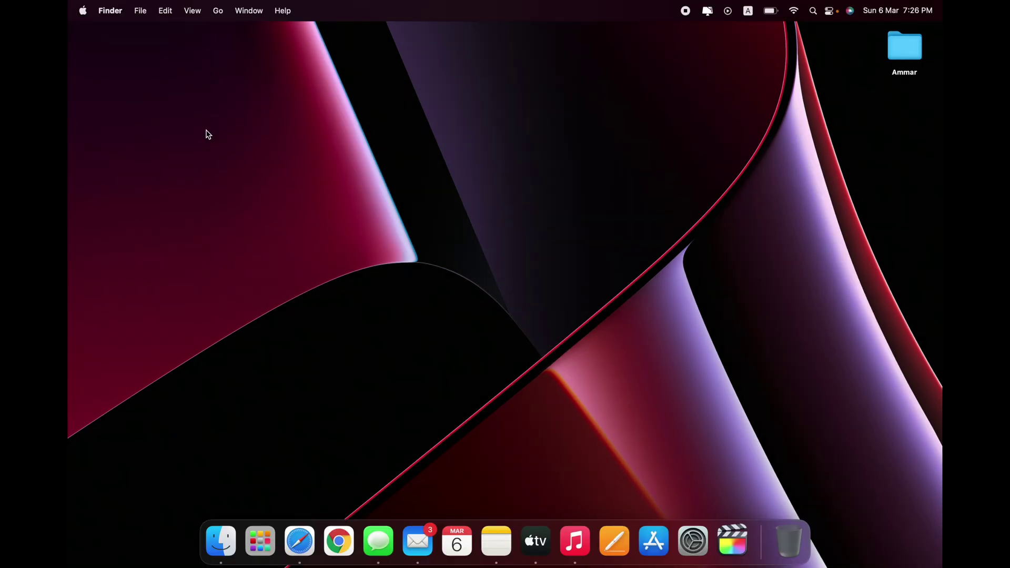
# Step: Go to the Computer location in Finder
pyautogui.click(220, 11)
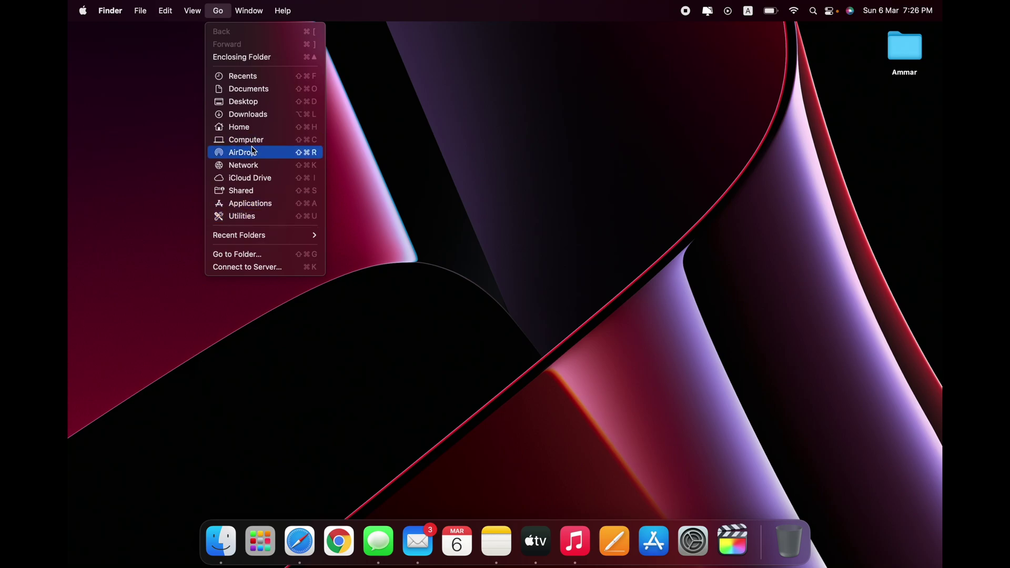
pyautogui.press('shift+super')
pyautogui.press('shift+super+c')
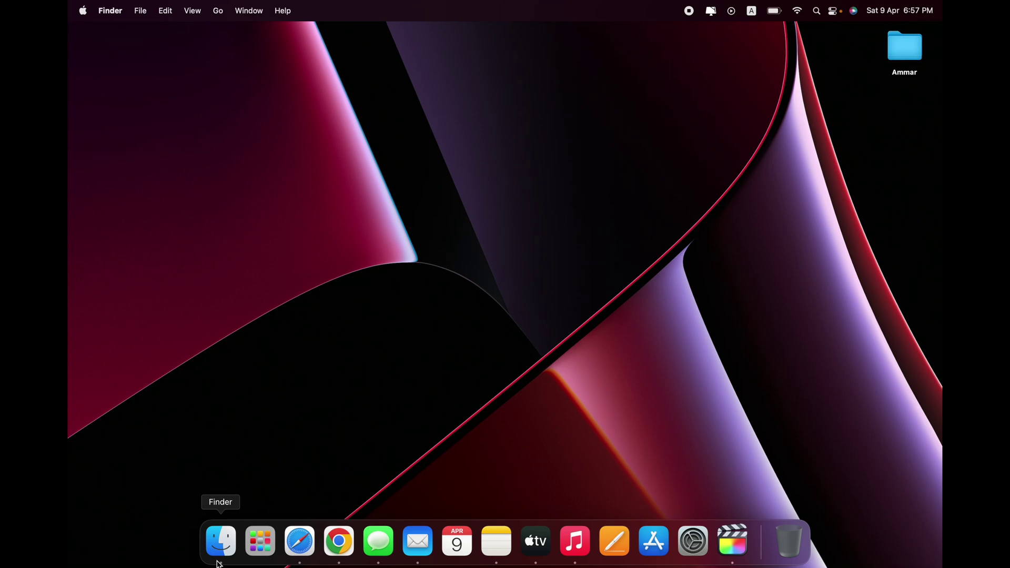
# Step: Open a Finder window and switch its folder through list, column and gallery views, ending in icon view
pyautogui.click(219, 563)
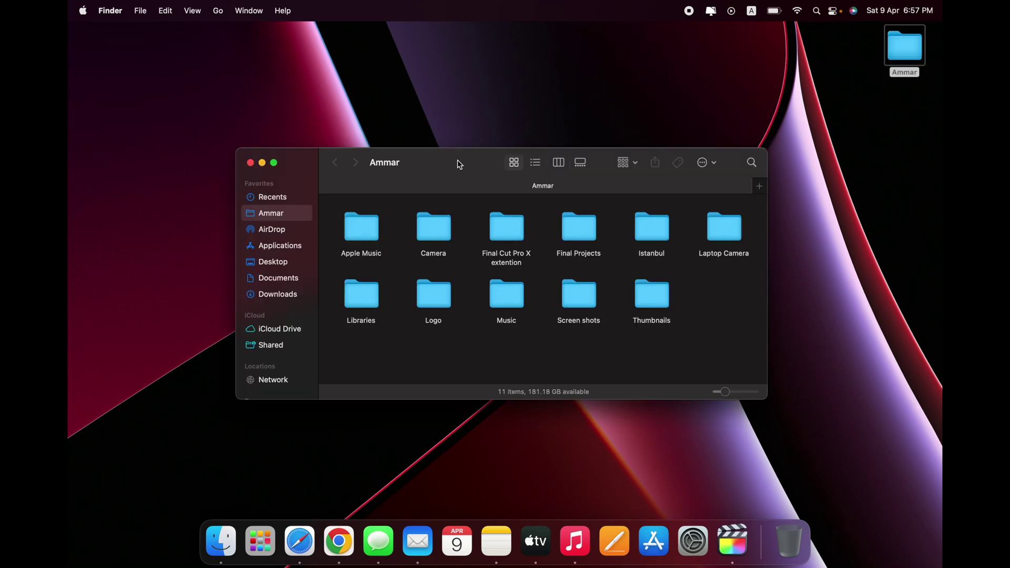
pyautogui.moveTo(460, 164); pyautogui.dragTo(432, 168)
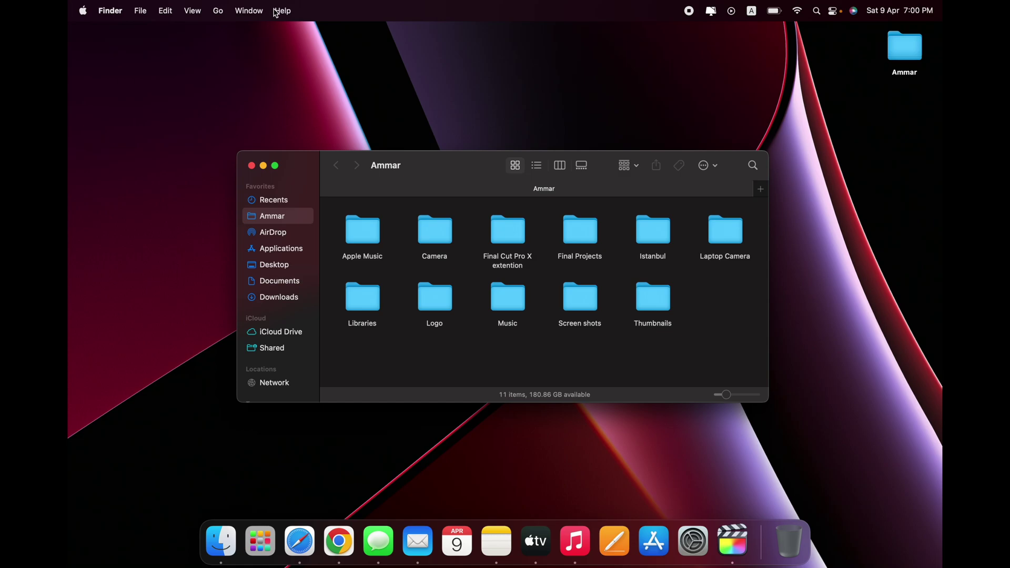
pyautogui.click(536, 165)
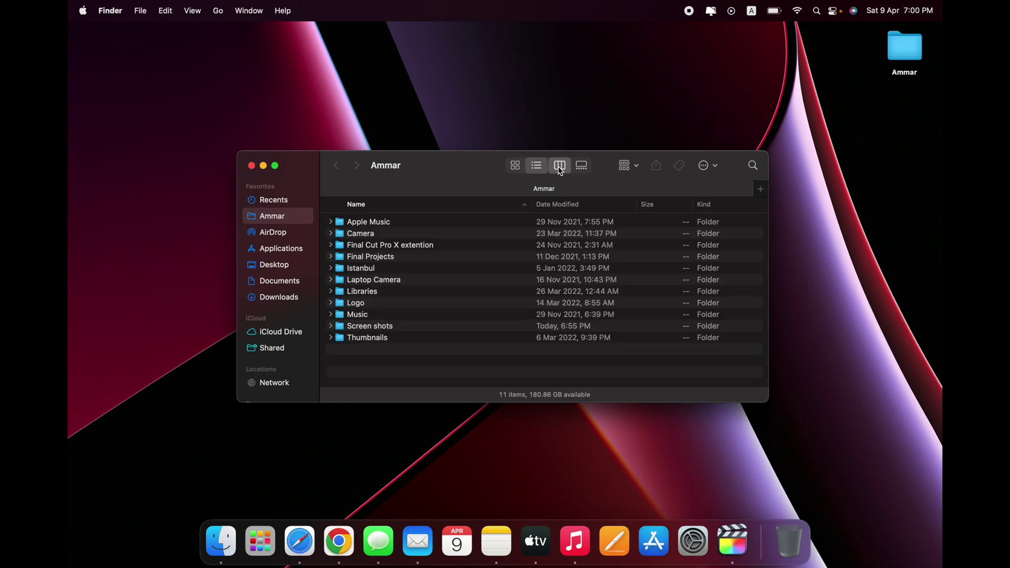
pyautogui.click(560, 166)
pyautogui.click(581, 165)
pyautogui.click(515, 166)
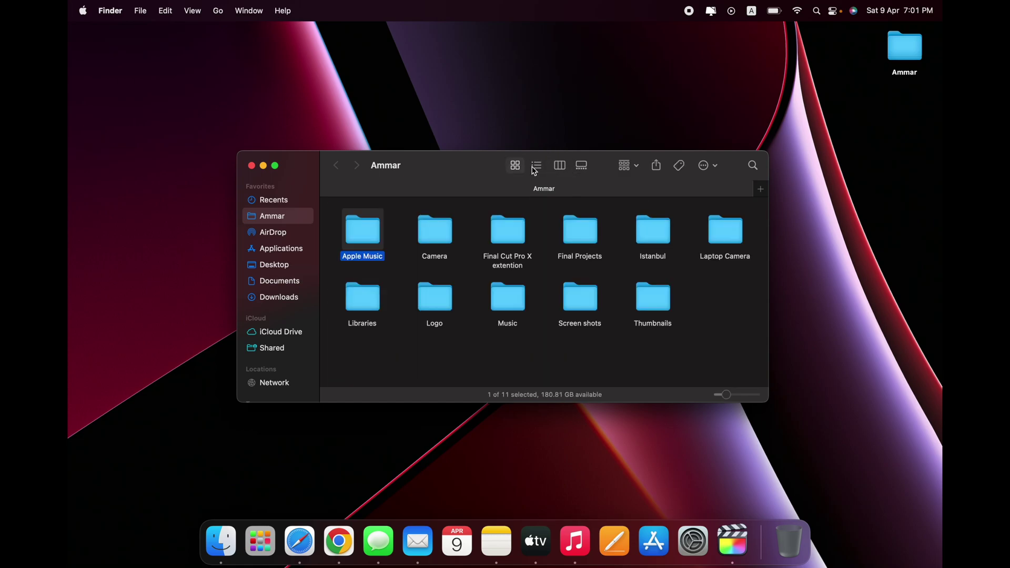
# Step: Compare the list, column and gallery views again, opening the Camera folder while in column view
pyautogui.click(536, 169)
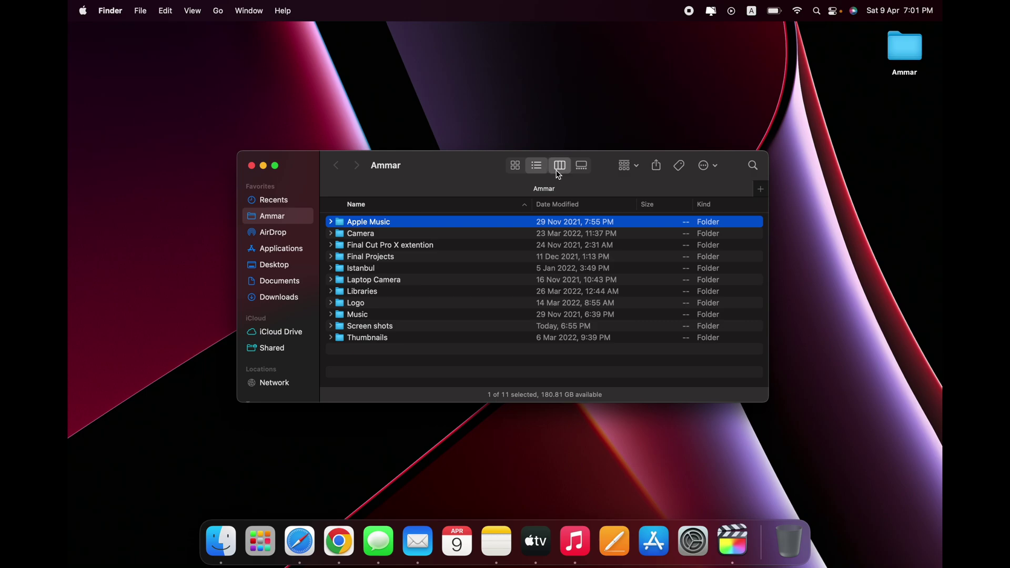
pyautogui.click(560, 167)
pyautogui.click(451, 218)
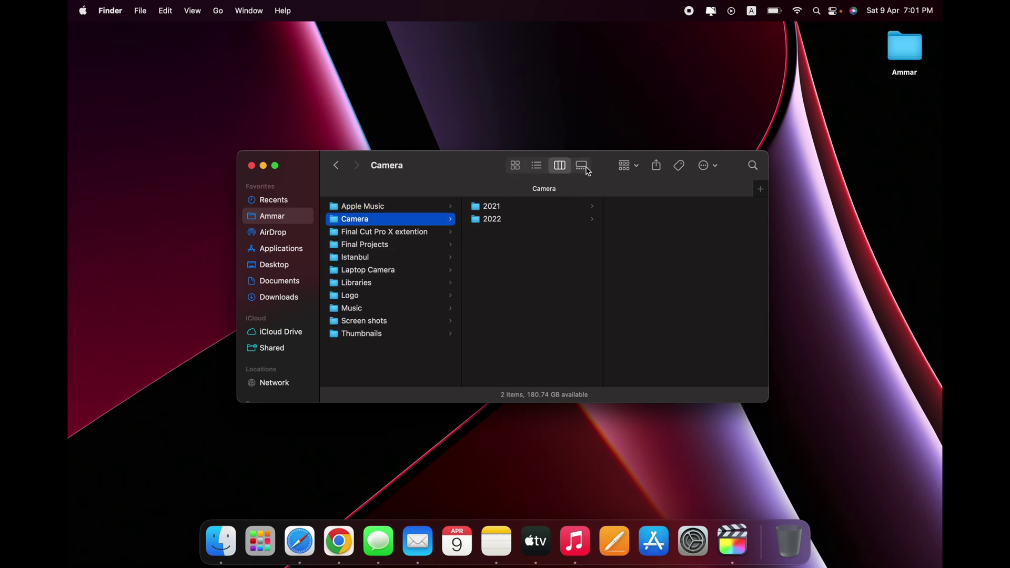
pyautogui.click(582, 167)
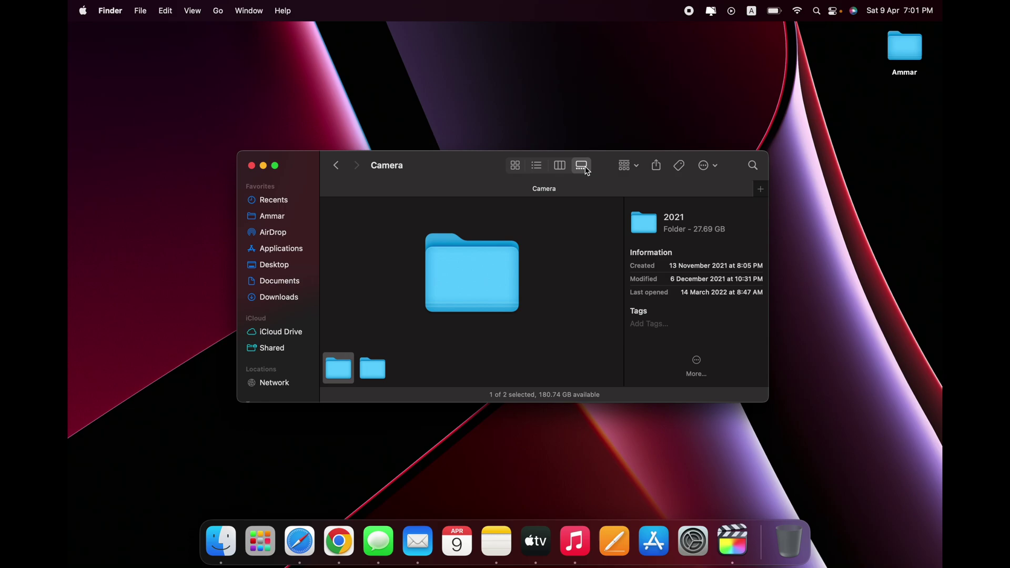
pyautogui.click(515, 165)
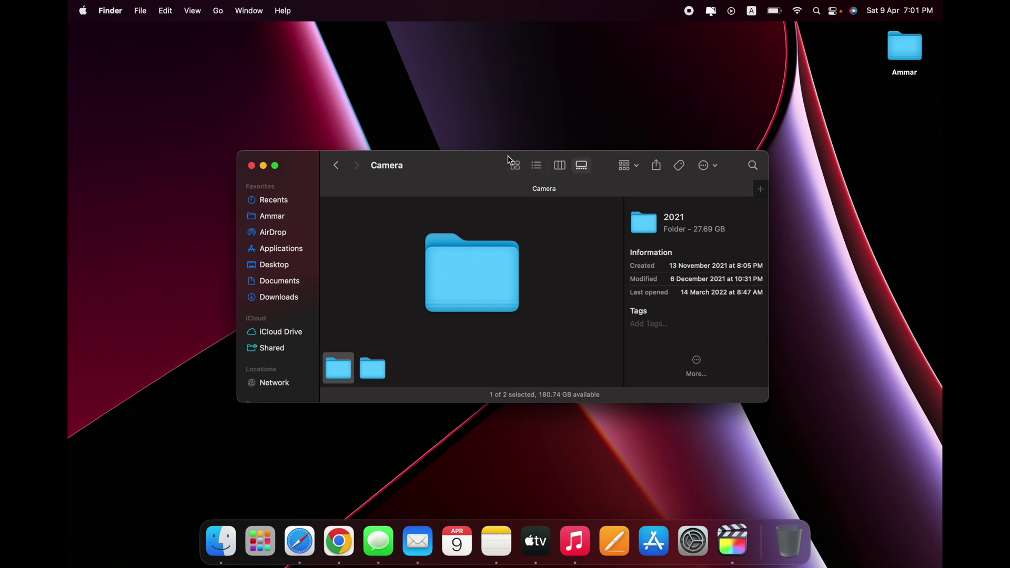
pyautogui.click(537, 168)
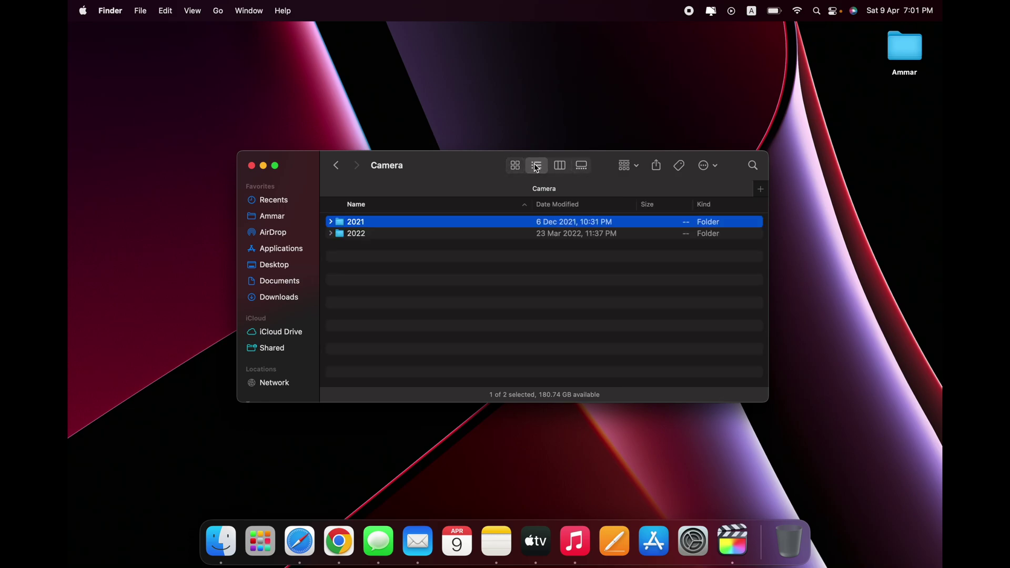
# Step: Return to the enclosing folder and open the Istanbul folder in gallery view in a full-screen window
pyautogui.press('super+Up')
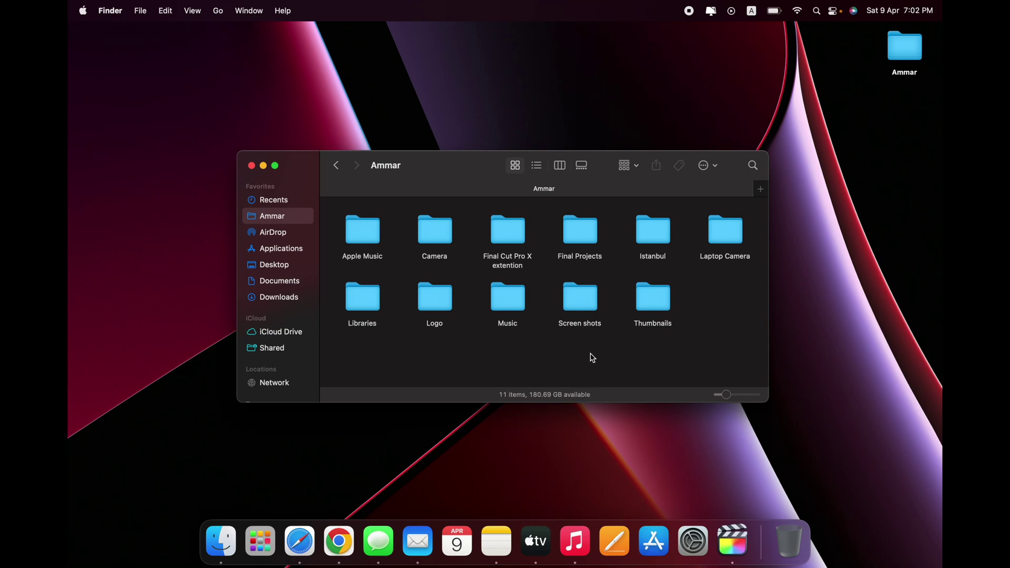
pyautogui.doubleClick(653, 232)
pyautogui.scroll(5, 582, 268)
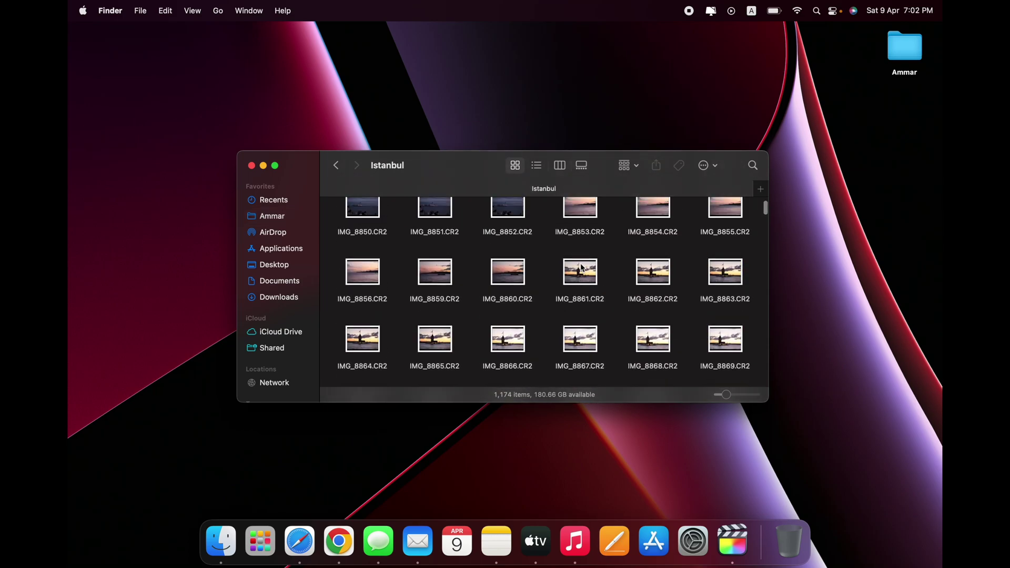
pyautogui.click(582, 166)
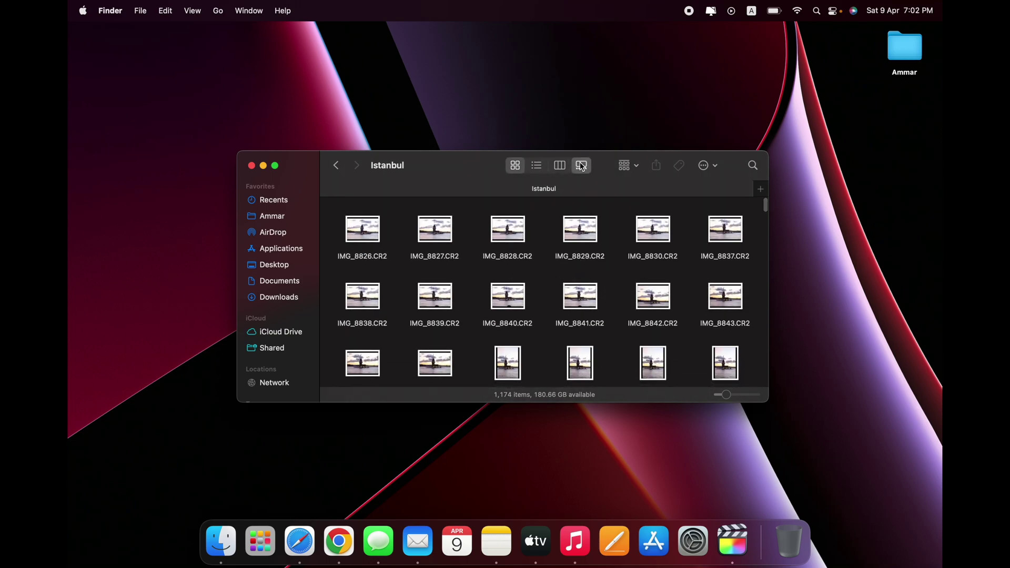
pyautogui.click(276, 165)
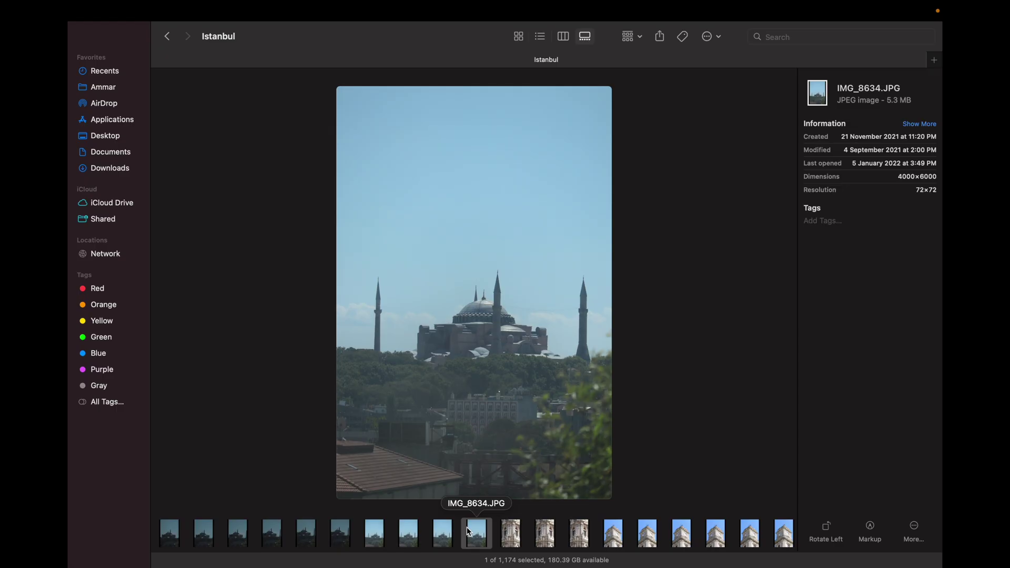
# Step: Browse through the Istanbul photos one after another in gallery view, starting from IMG_8634.JPG
pyautogui.click(515, 537)
pyautogui.click(548, 535)
pyautogui.click(577, 537)
pyautogui.press('Right')
pyautogui.press('Right')
pyautogui.press('Right')
pyautogui.press('Right')
pyautogui.press('Right')
pyautogui.press('Right')
pyautogui.press('Right')
pyautogui.press('Right')
pyautogui.press('Right')
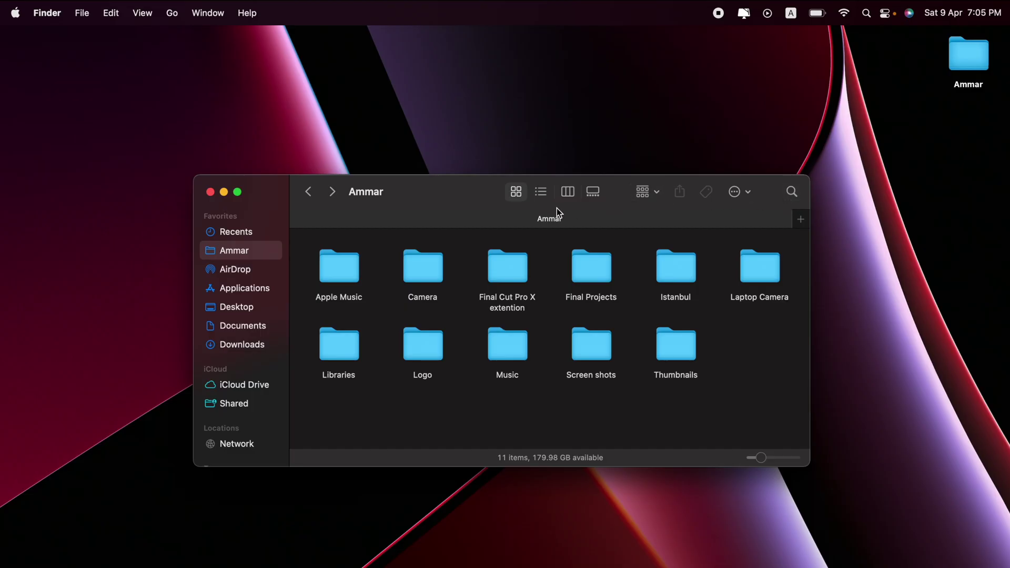
# Step: Hide the Finder window's toolbar and show it again
pyautogui.click(143, 13)
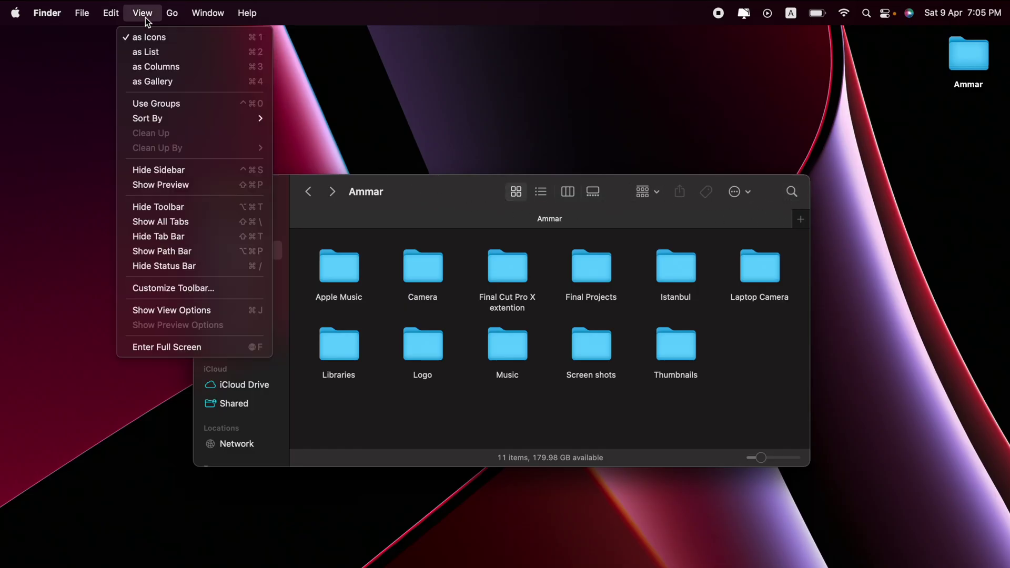
pyautogui.click(180, 206)
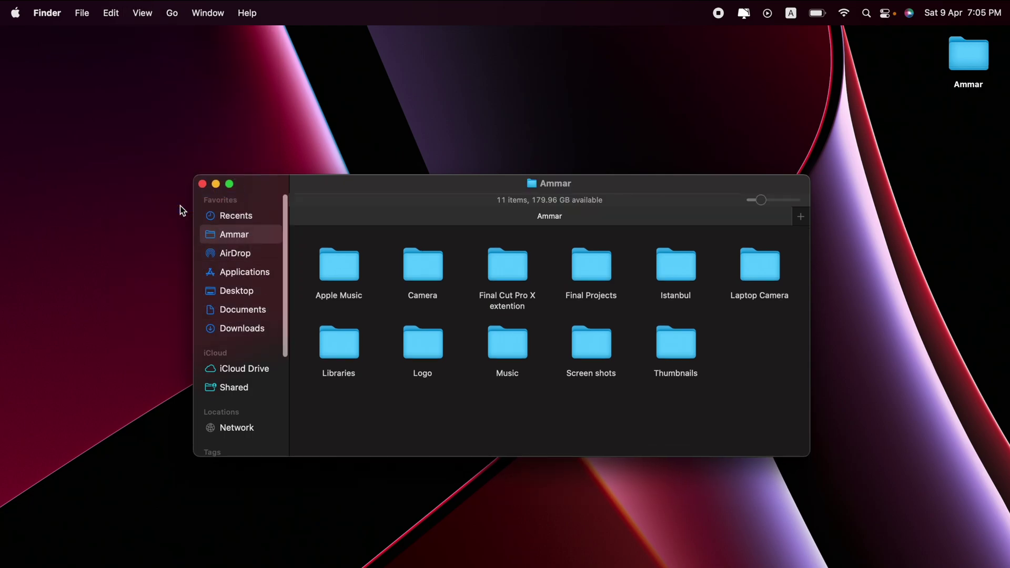
pyautogui.click(137, 16)
pyautogui.click(157, 205)
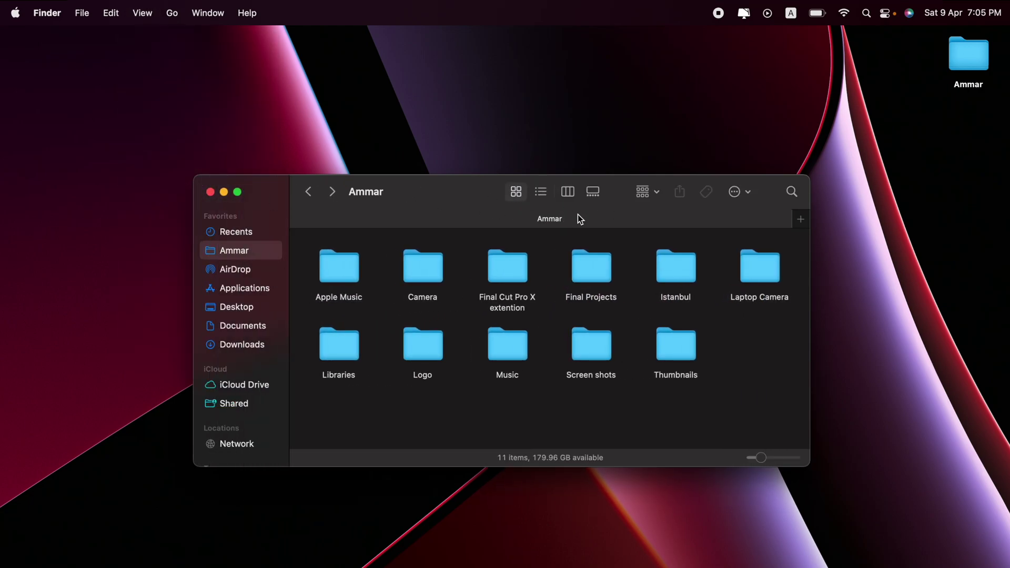
pyautogui.click(142, 14)
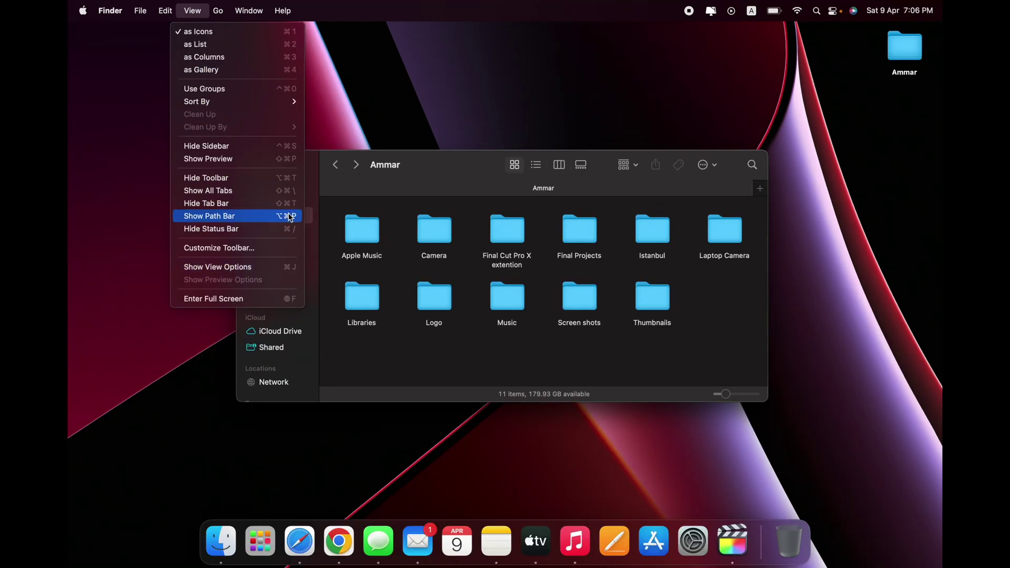
pyautogui.click(410, 365)
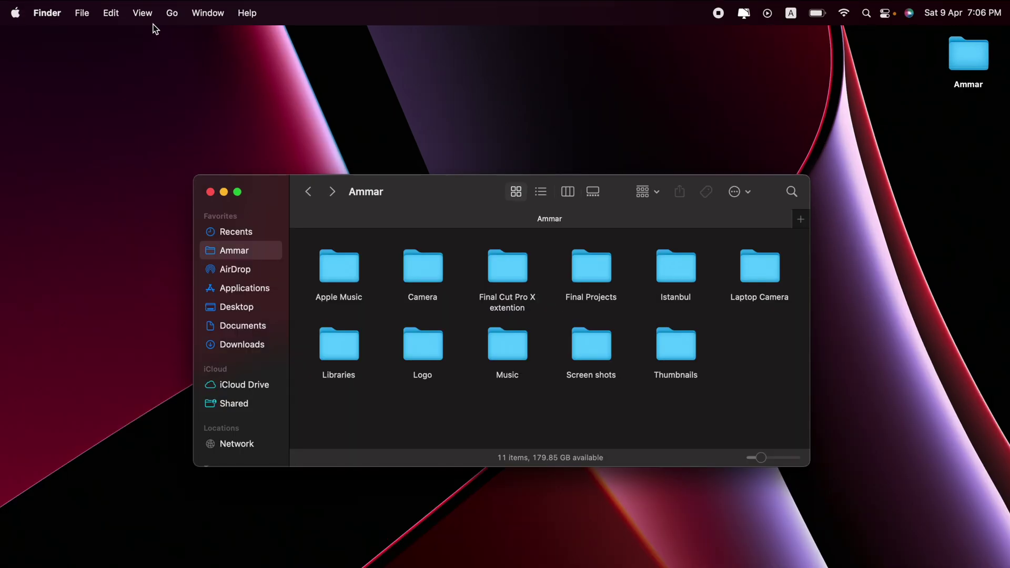
# Step: Hide the Finder window's tab bar and show it again
pyautogui.click(194, 11)
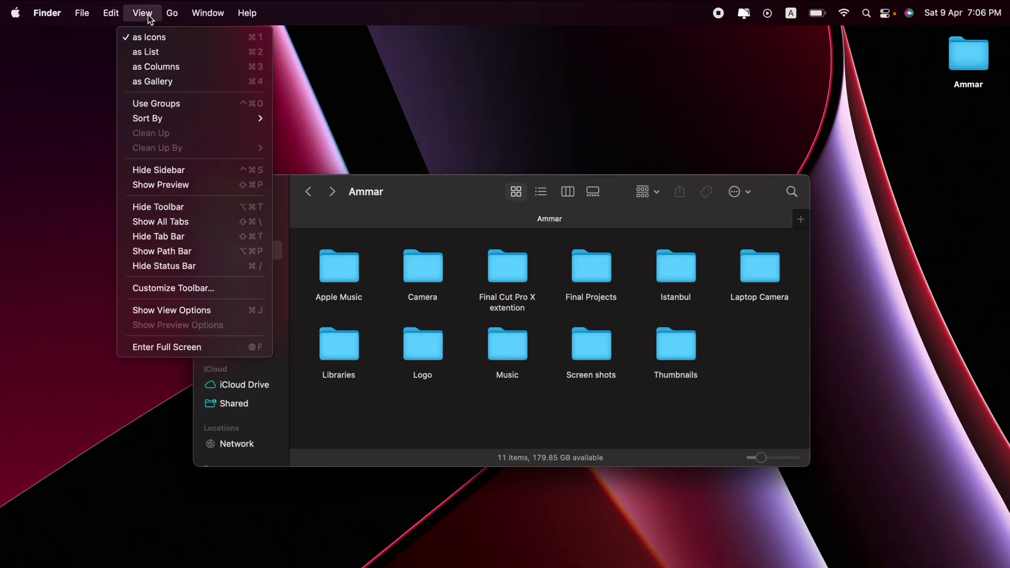
pyautogui.click(195, 236)
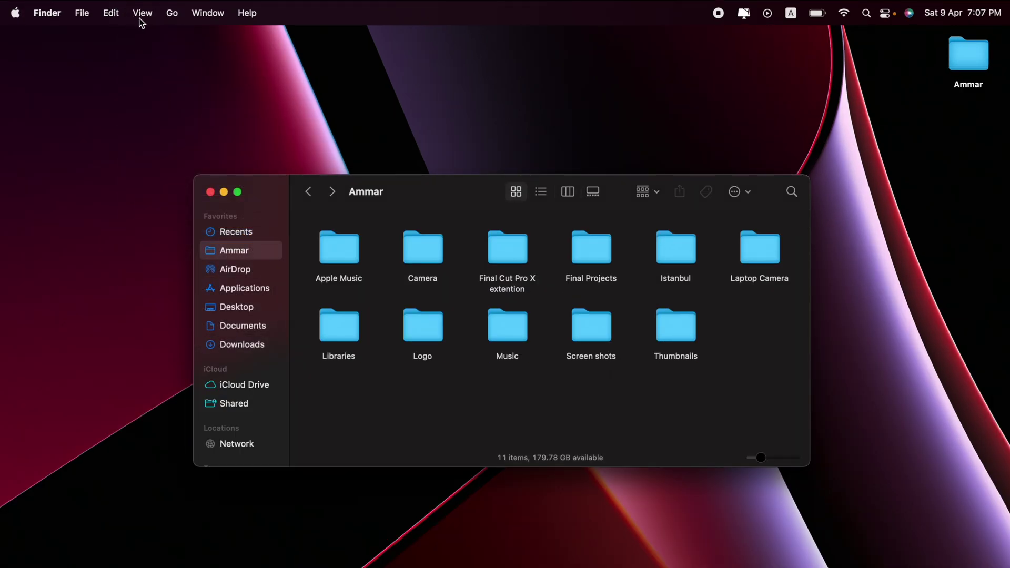
pyautogui.click(140, 17)
pyautogui.click(201, 243)
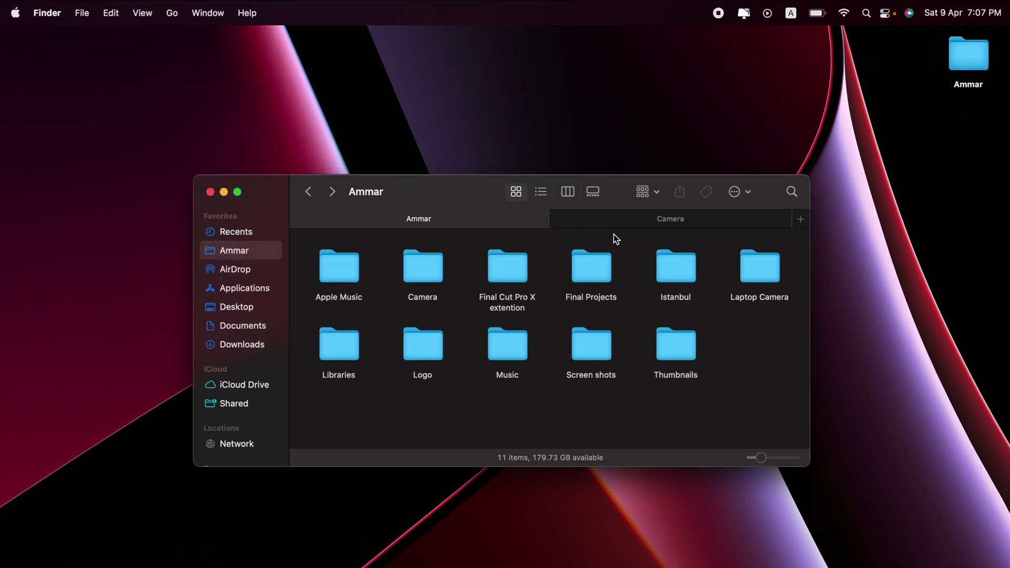
# Step: Switch between the open Finder tabs, including Camera, Final Projects and Music, and open an additional tab
pyautogui.click(693, 220)
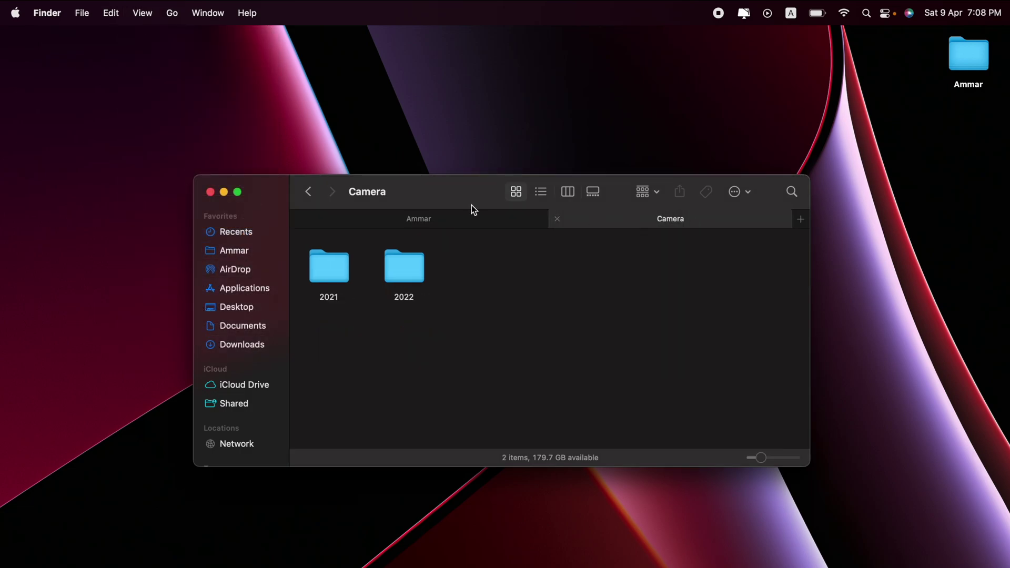
pyautogui.click(473, 217)
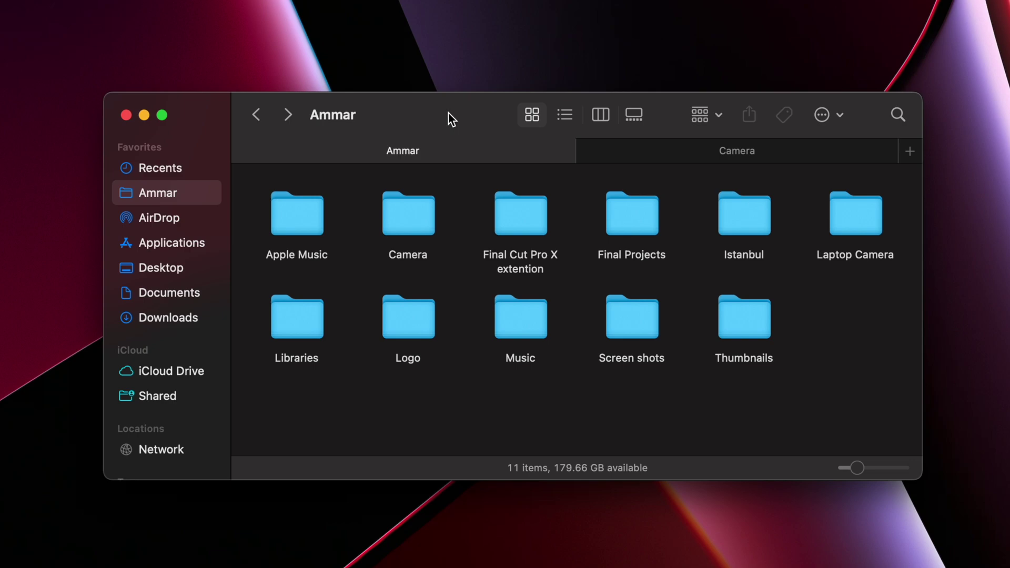
pyautogui.click(684, 158)
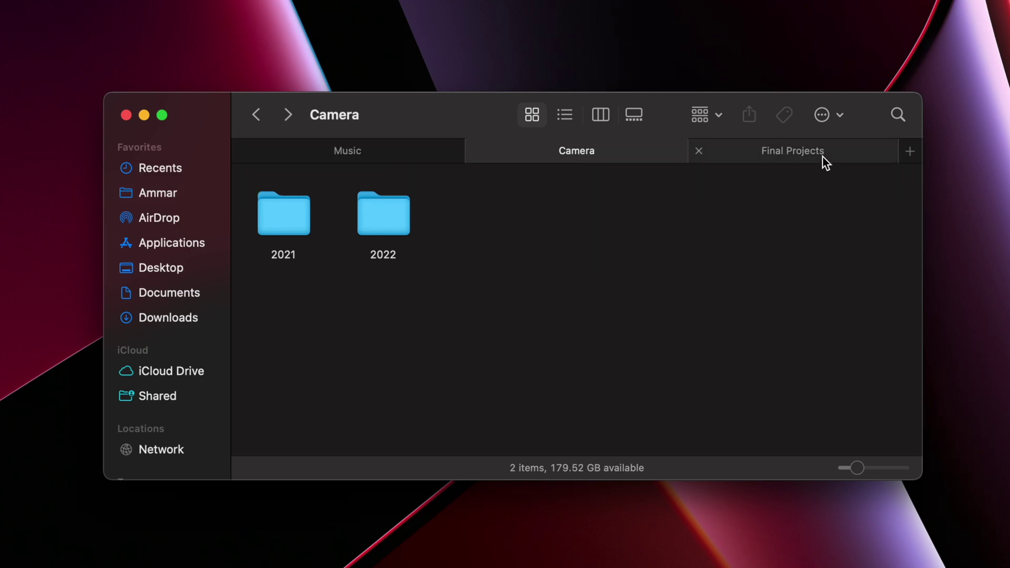
pyautogui.click(823, 156)
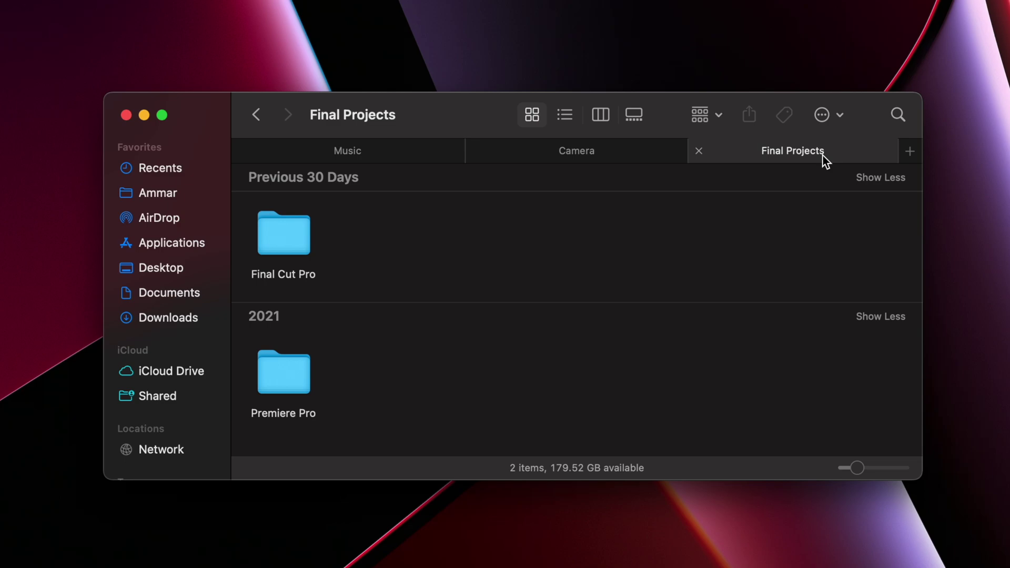
pyautogui.click(333, 156)
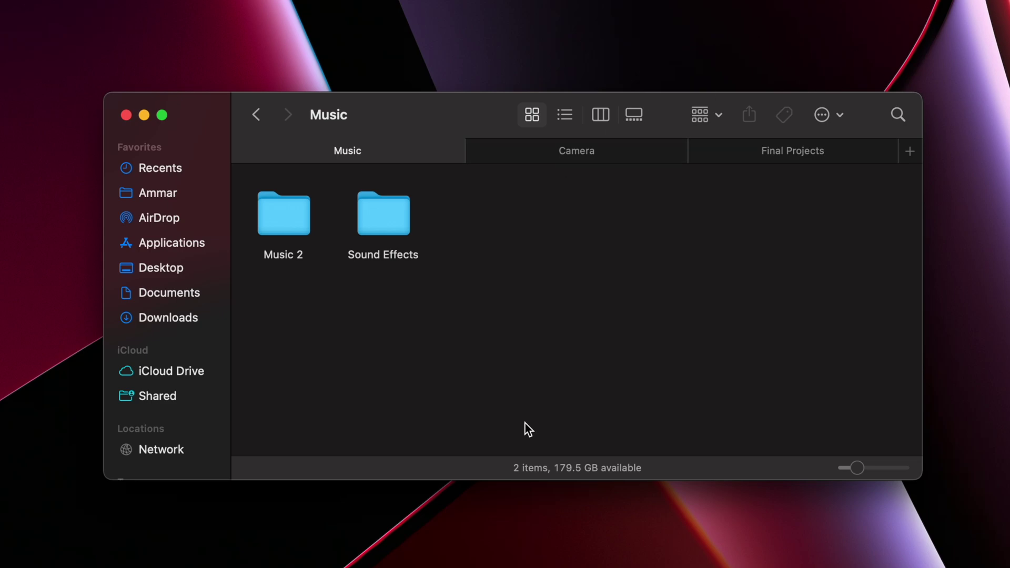
pyautogui.press('super+t')
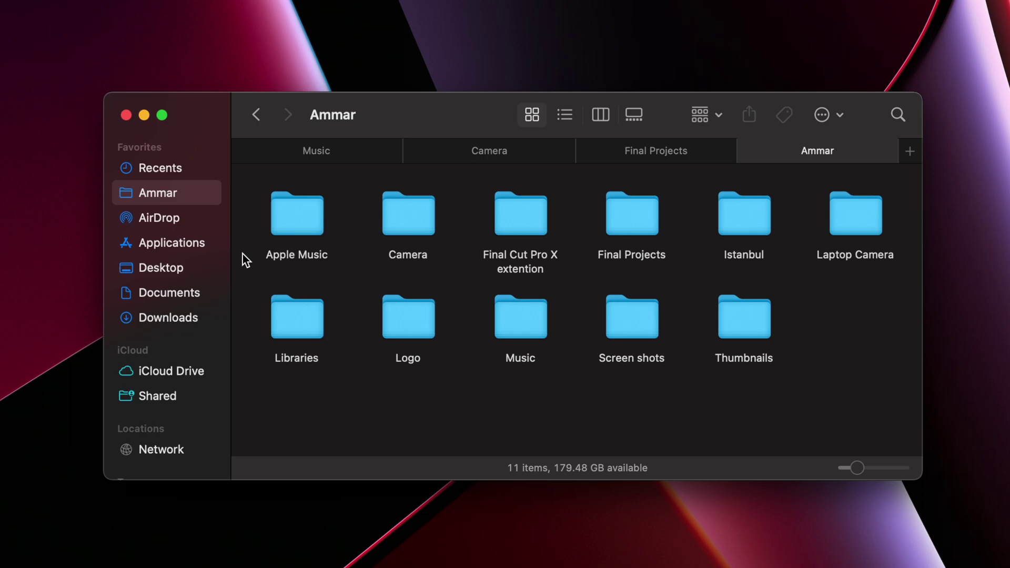
pyautogui.click(175, 277)
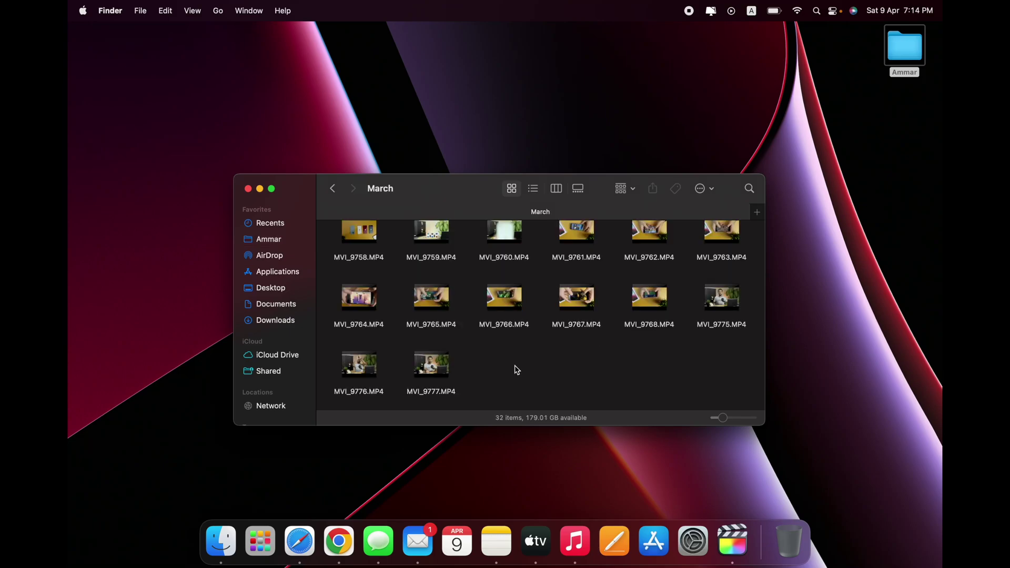
# Step: Show the file information of the video MVI_9777.MP4 in the March folder
pyautogui.click(443, 374)
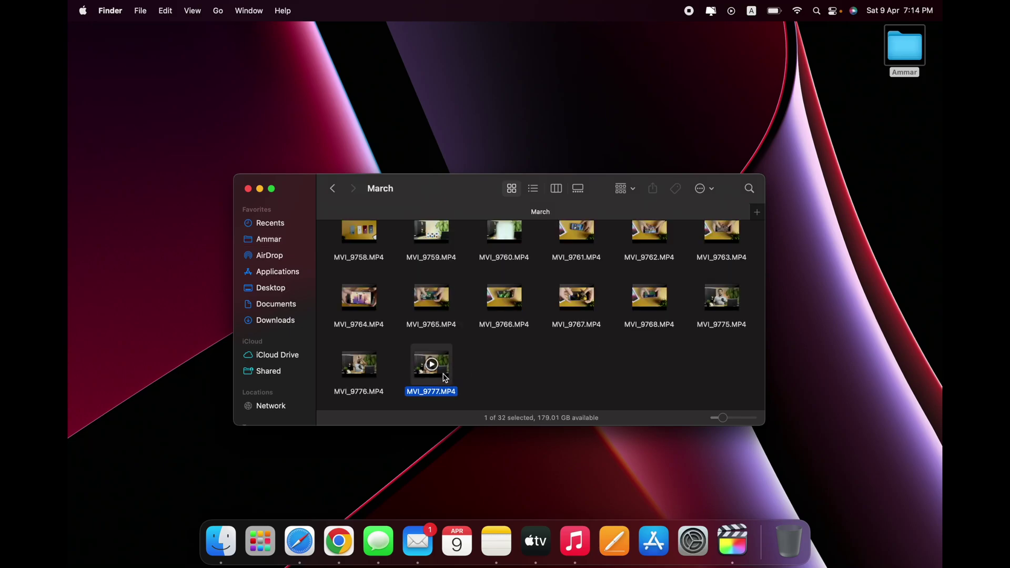
pyautogui.rightClick(443, 374)
pyautogui.click(490, 338)
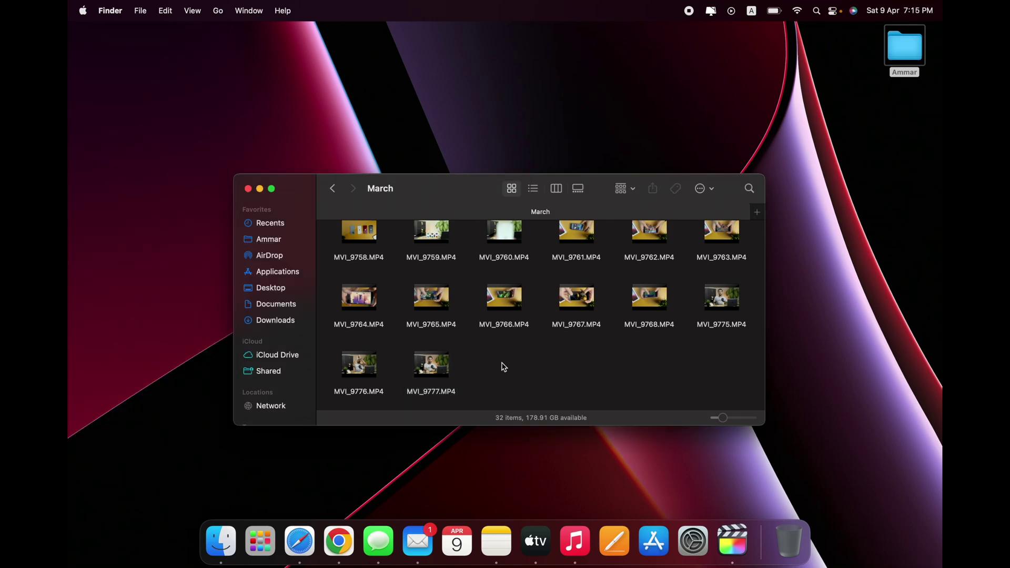
# Step: Select MVI_9776.MP4 and MVI_9777.MP4, view their separate info windows and close both
pyautogui.moveTo(504, 367); pyautogui.dragTo(362, 371)
pyautogui.rightClick(365, 372)
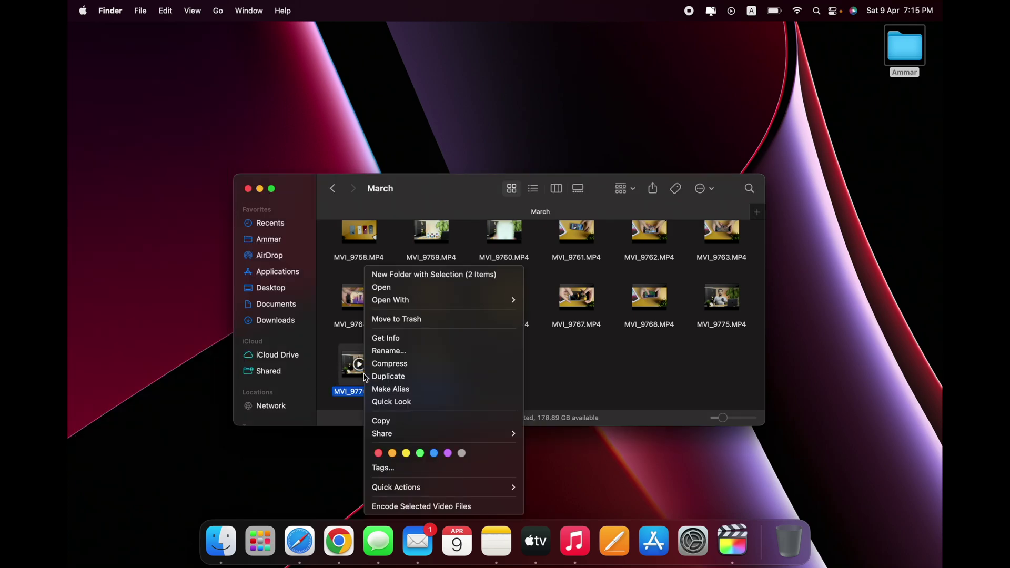
pyautogui.click(415, 339)
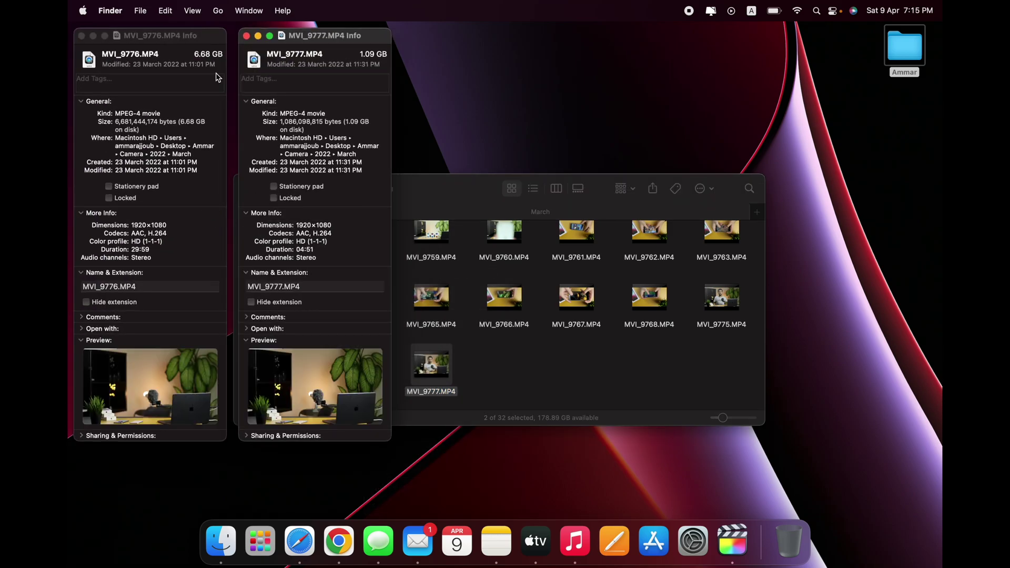
pyautogui.click(81, 35)
pyautogui.click(246, 35)
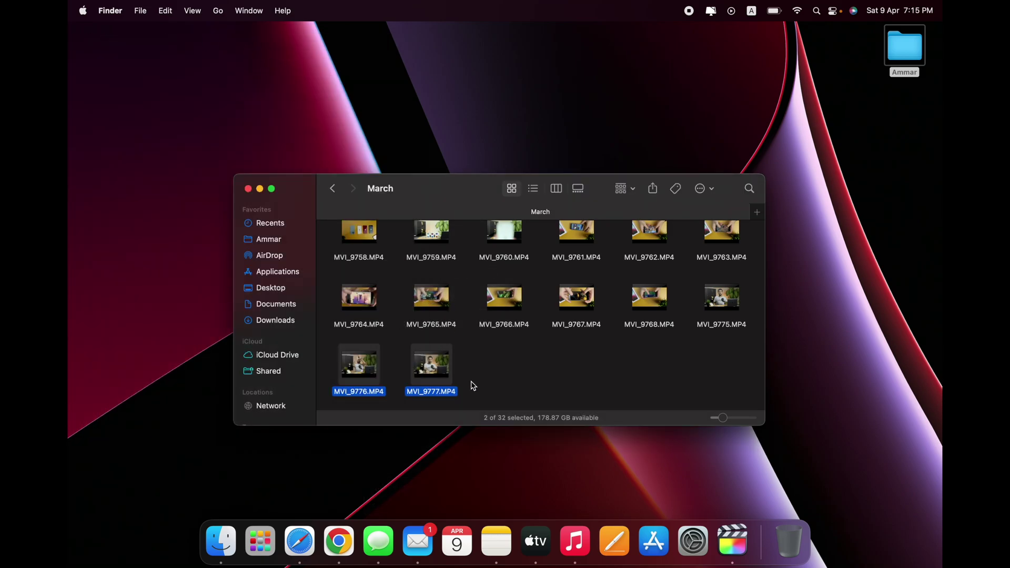
# Step: View and close the combined info summary of the two selected videos, and show a summary for a larger selection of videos
pyautogui.press('ctrl+super+i')
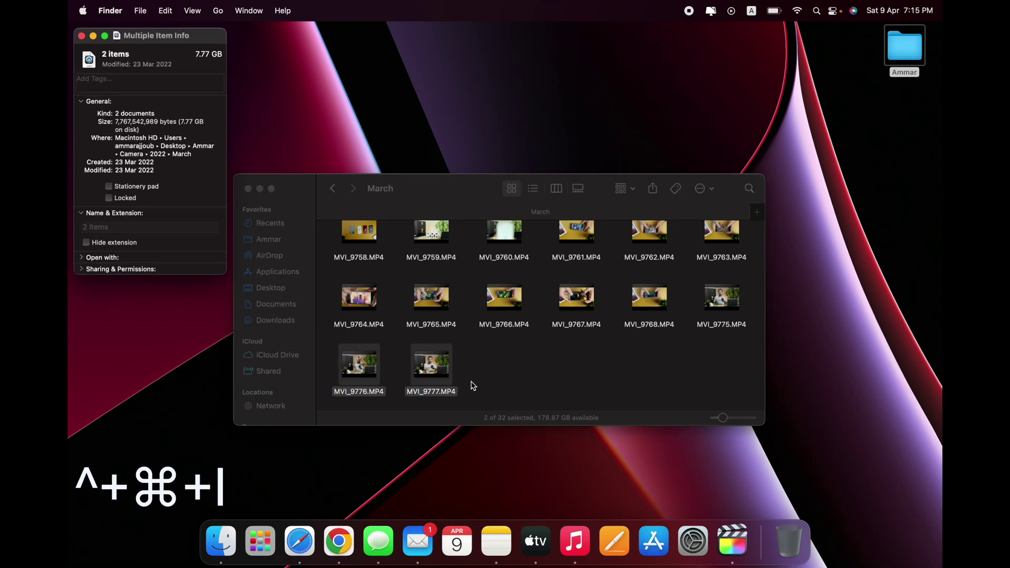
pyautogui.moveTo(196, 54); pyautogui.dragTo(227, 58)
pyautogui.press('super+w')
pyautogui.moveTo(731, 397); pyautogui.dragTo(333, 303)
pyautogui.press('ctrl+super+i')
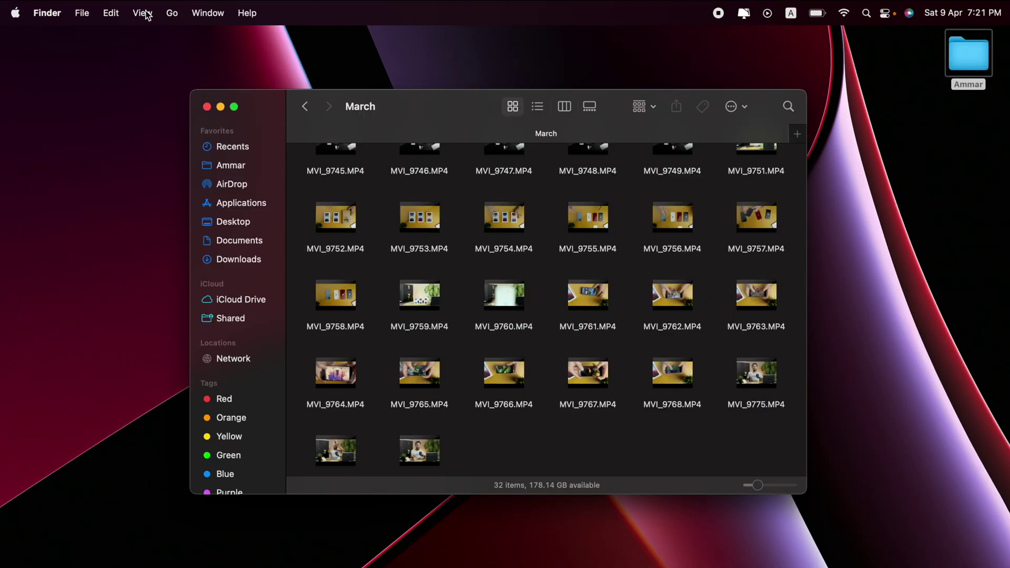
# Step: Show the Finder preview pane and examine the preview details of MVI_9776.MP4
pyautogui.click(143, 14)
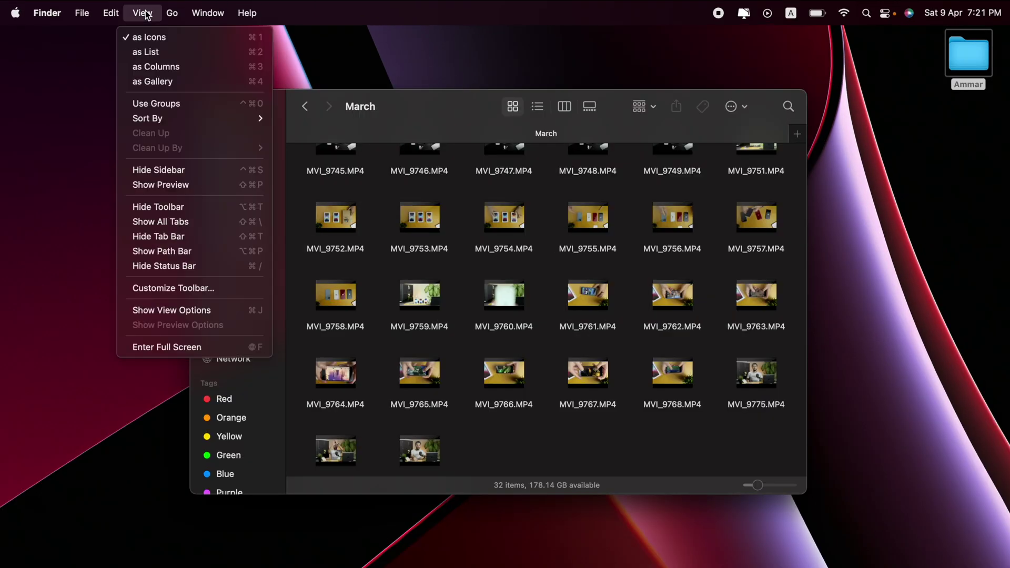
pyautogui.click(207, 189)
pyautogui.scroll(-10, 463, 310)
pyautogui.click(504, 423)
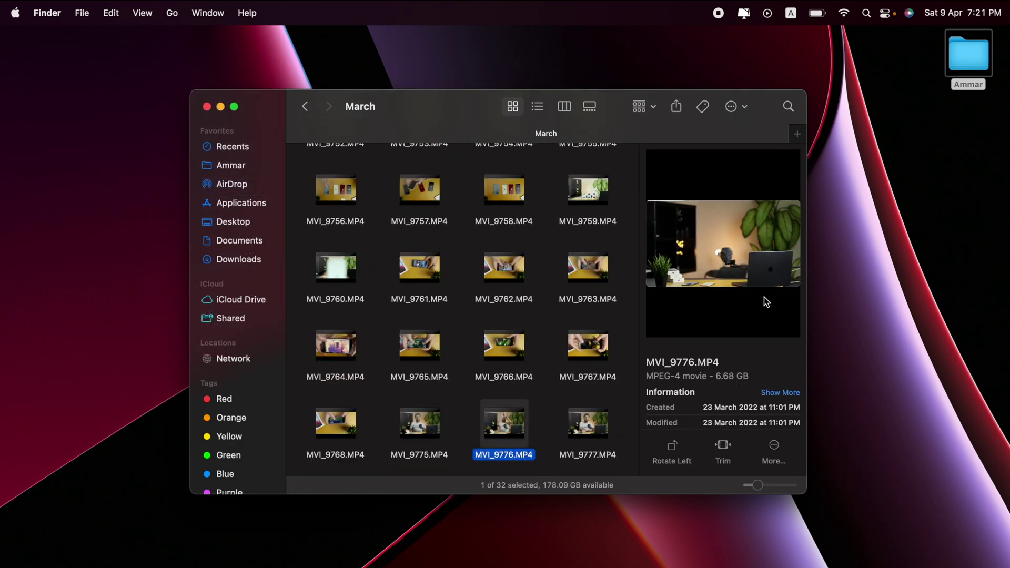
pyautogui.scroll(-3, 716, 399)
# Step: Select several videos to preview together, and read through the Camera folder's details in the preview pane
pyautogui.moveTo(466, 404); pyautogui.dragTo(589, 426)
pyautogui.scroll(-3, 755, 348)
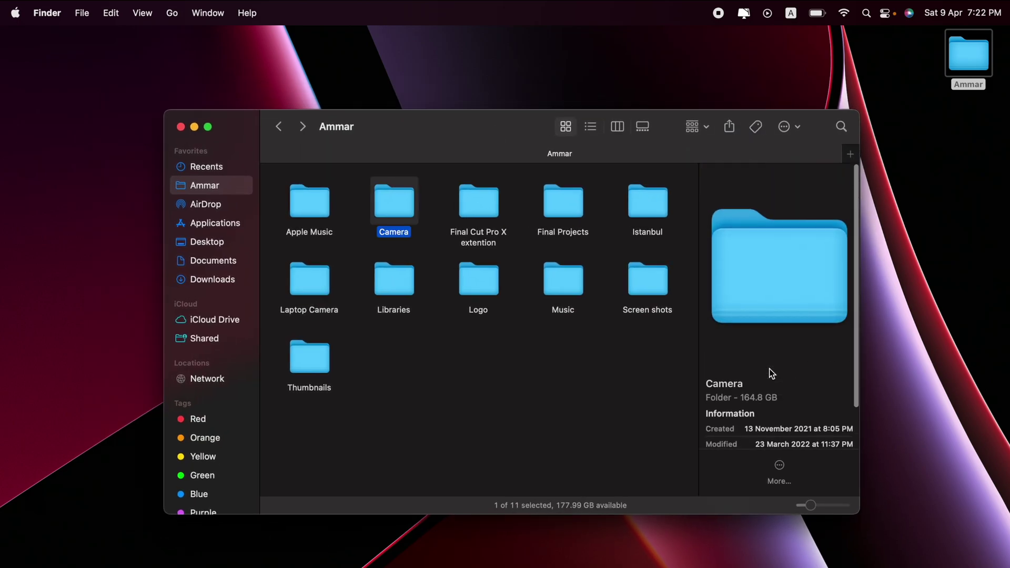
pyautogui.scroll(-3, 772, 342)
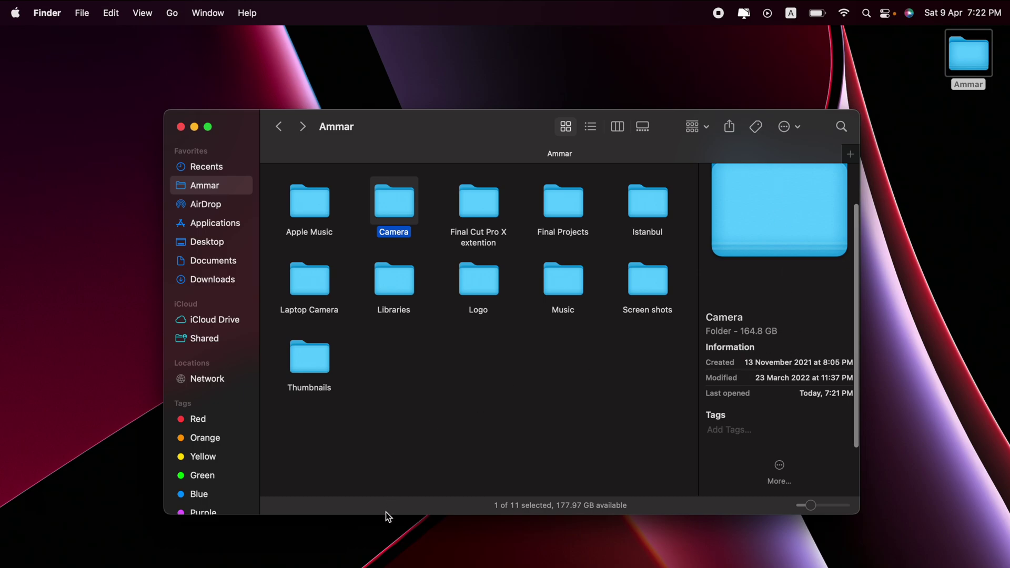
pyautogui.scroll(3, 736, 376)
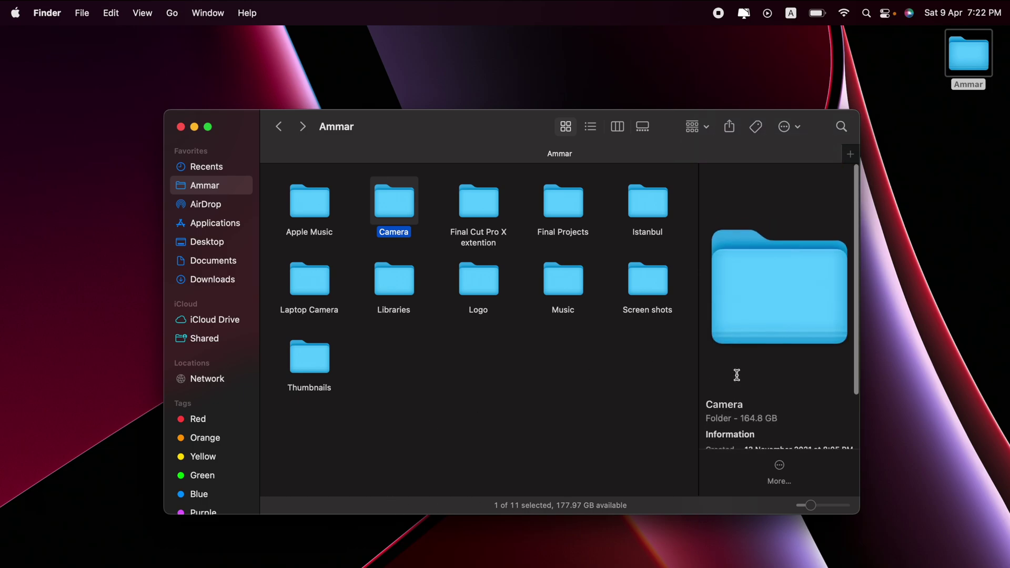
# Step: Hide the Finder window's preview pane, deselect the Camera folder and hide the sidebar
pyautogui.click(142, 13)
pyautogui.click(173, 185)
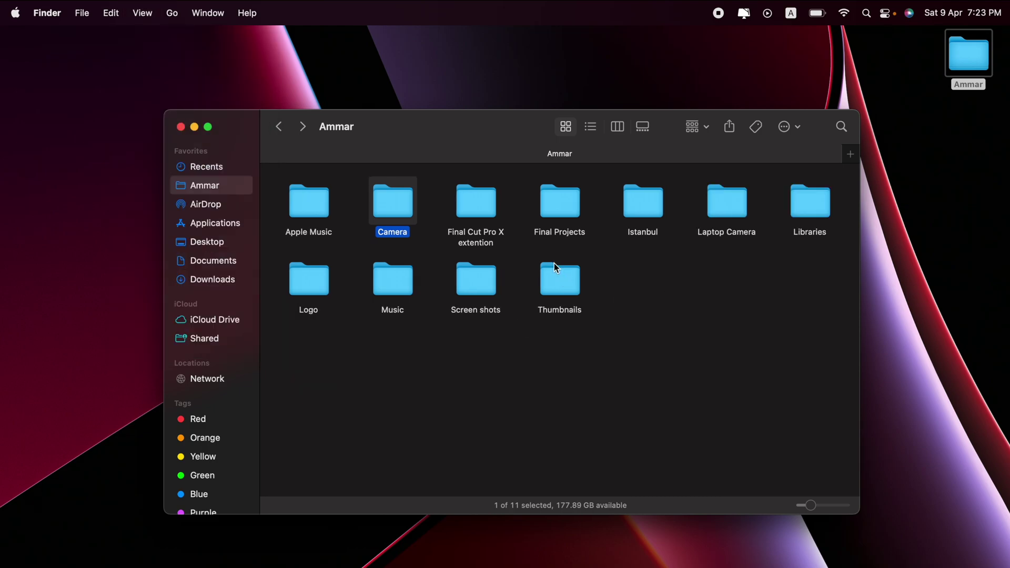
pyautogui.click(558, 338)
pyautogui.click(142, 12)
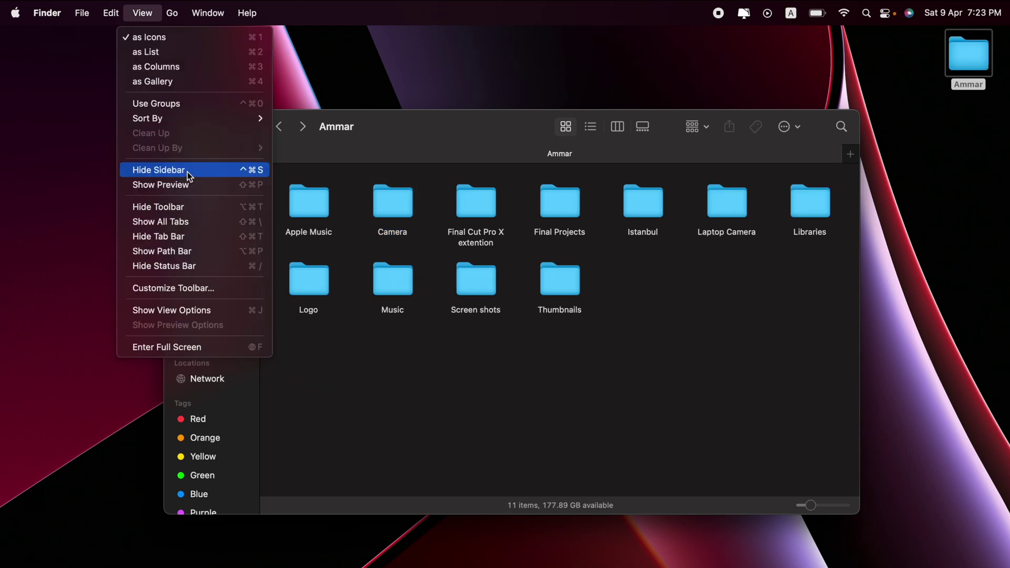
pyautogui.click(188, 171)
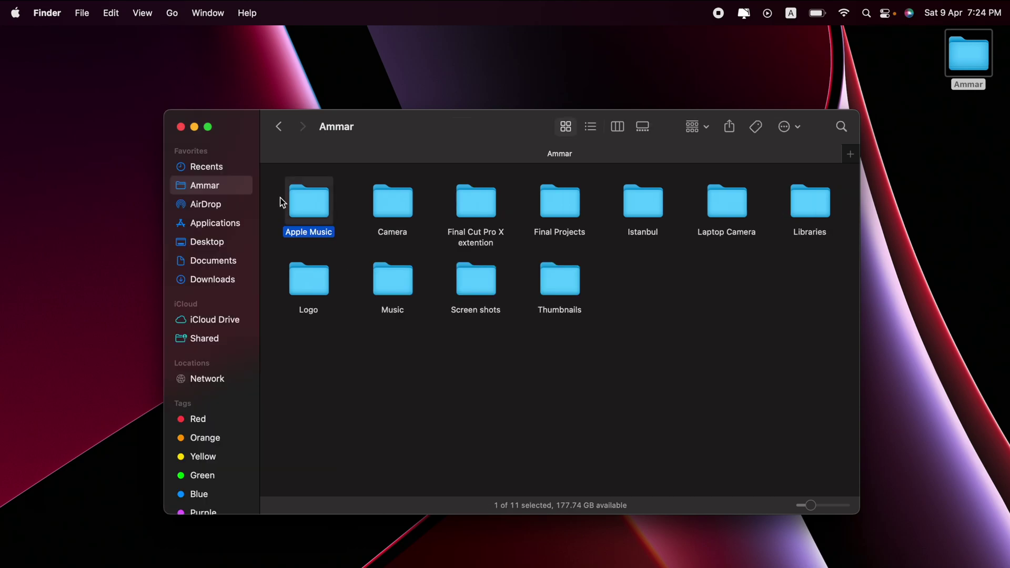
# Step: Add the Apple Music folder to the sidebar favorites above AirDrop and return to the folder containing it
pyautogui.moveTo(311, 205); pyautogui.dragTo(208, 207)
pyautogui.click(208, 207)
pyautogui.click(205, 186)
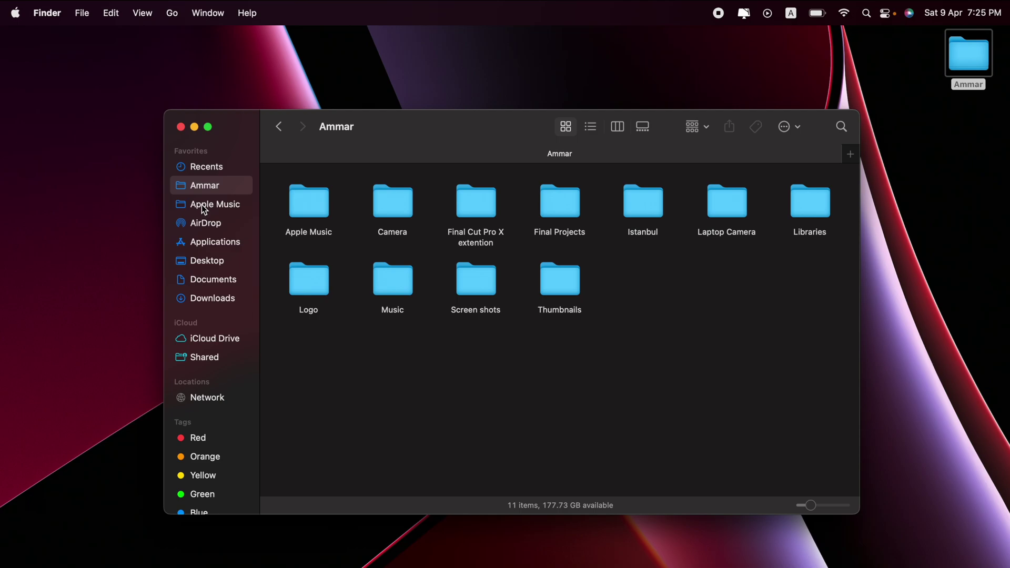
# Step: Remove the Apple Music folder from the sidebar favorites
pyautogui.click(201, 204)
pyautogui.rightClick(201, 204)
pyautogui.click(226, 248)
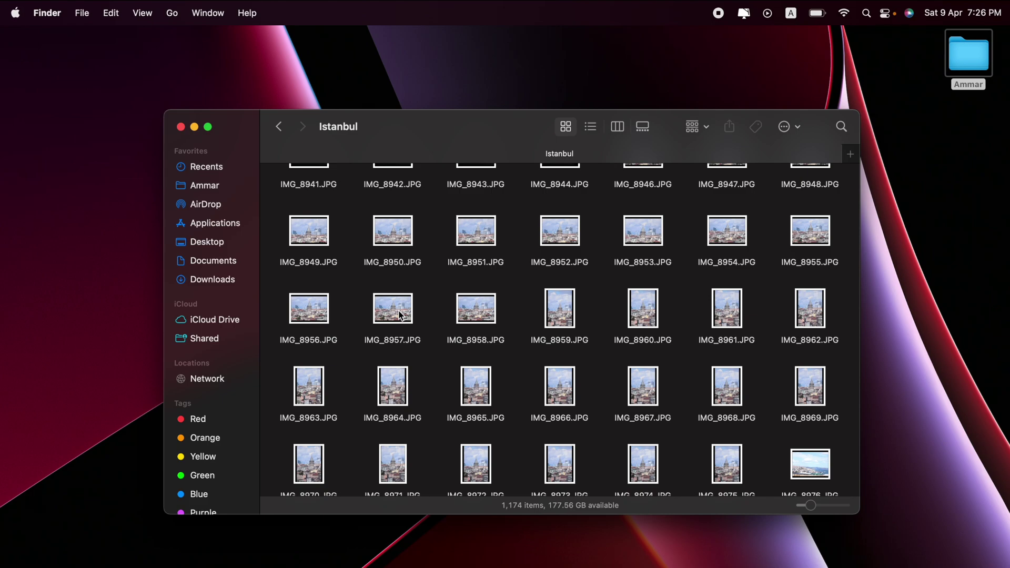
pyautogui.moveTo(400, 315); pyautogui.dragTo(554, 211)
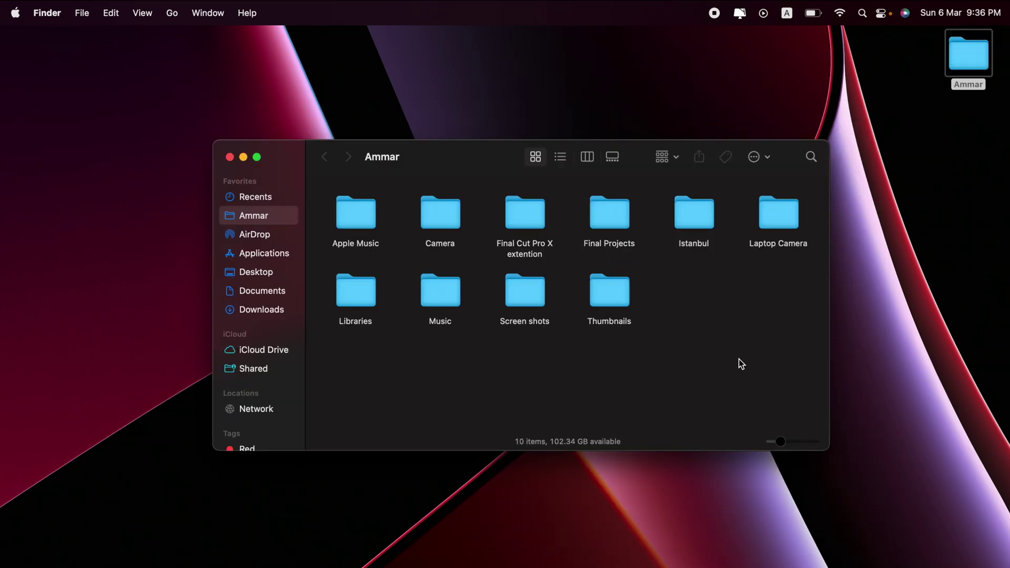
# Step: Open the Thumbnails folder and try to move rough cut 1.jpg to an empty area of the window
pyautogui.doubleClick(620, 284)
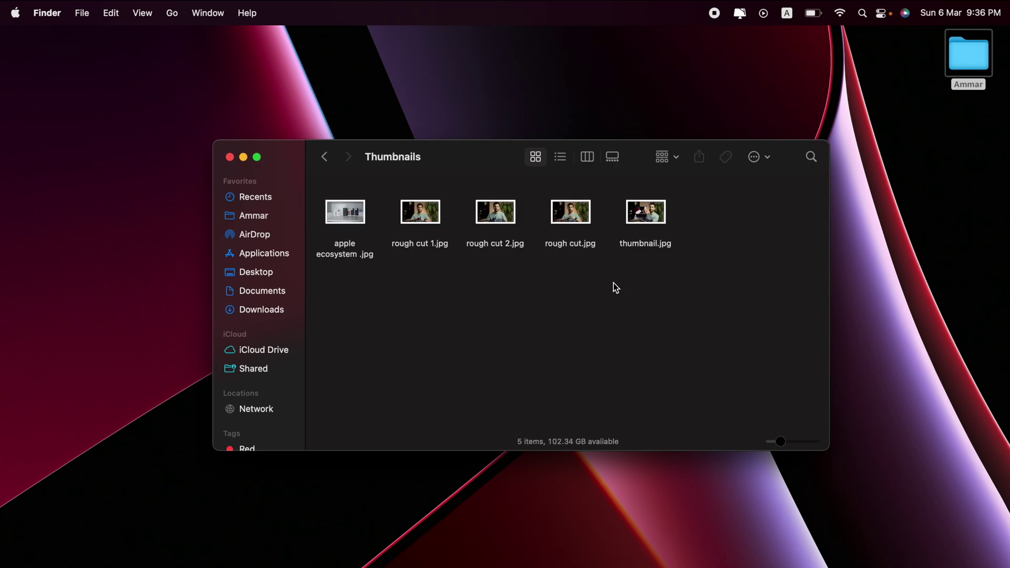
pyautogui.click(432, 216)
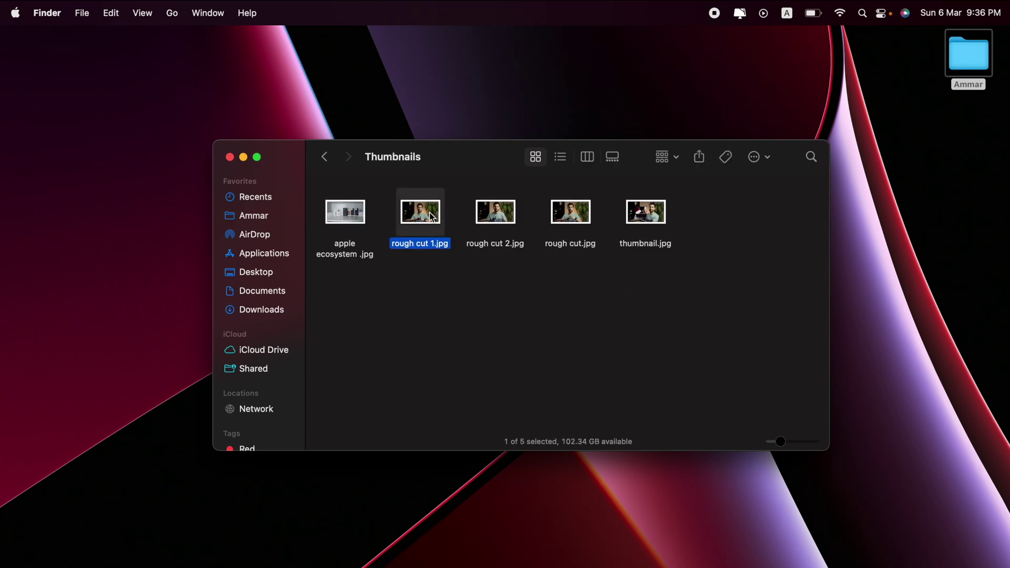
pyautogui.moveTo(432, 216); pyautogui.dragTo(532, 301)
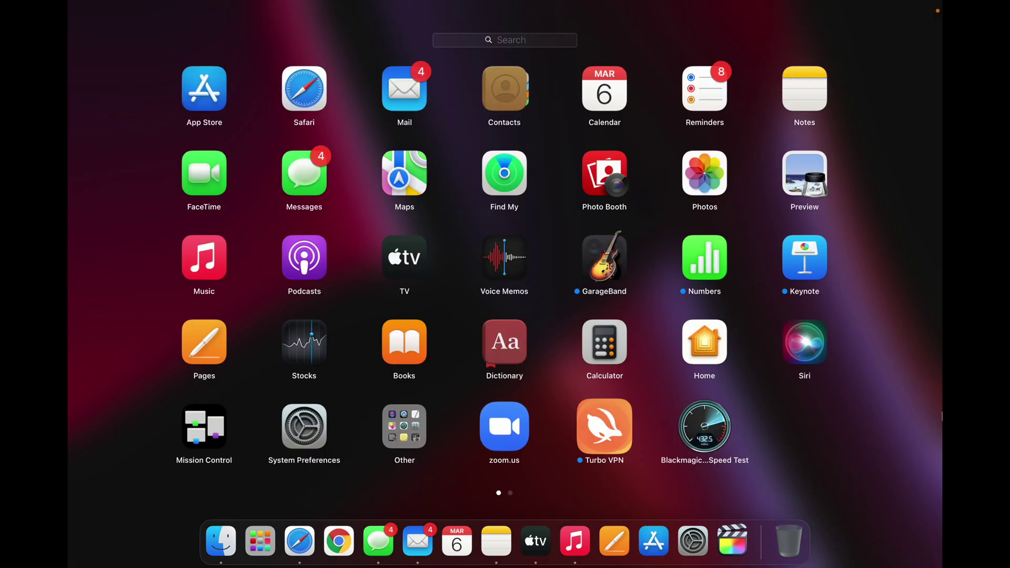
# Step: Add the Blackmagic speed test app from Launchpad to the Dock, and remove the App Store from the Dock
pyautogui.moveTo(705, 427); pyautogui.dragTo(800, 549)
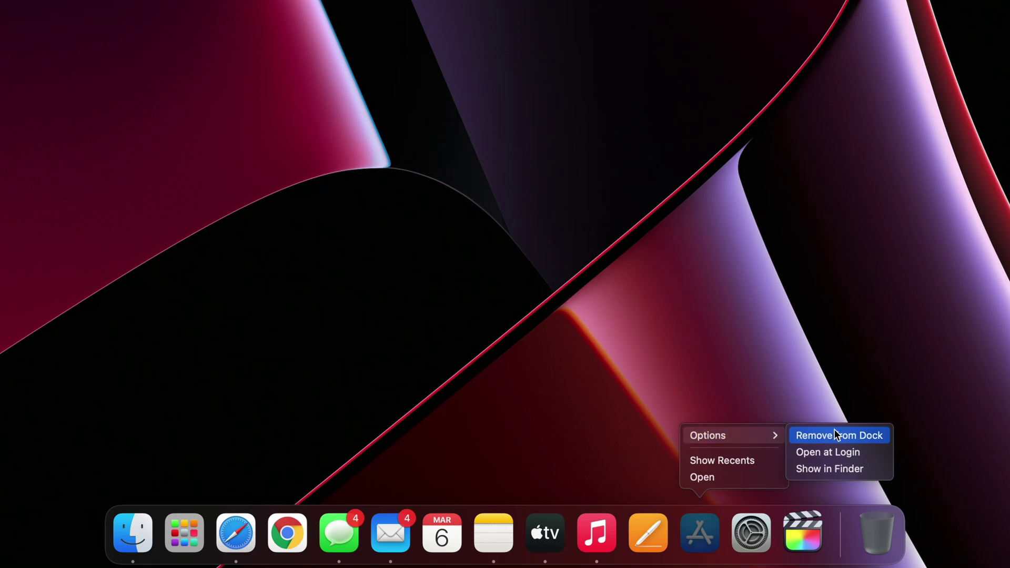
pyautogui.click(705, 526)
pyautogui.moveTo(700, 539); pyautogui.dragTo(890, 523)
pyautogui.moveTo(671, 532); pyautogui.dragTo(733, 473)
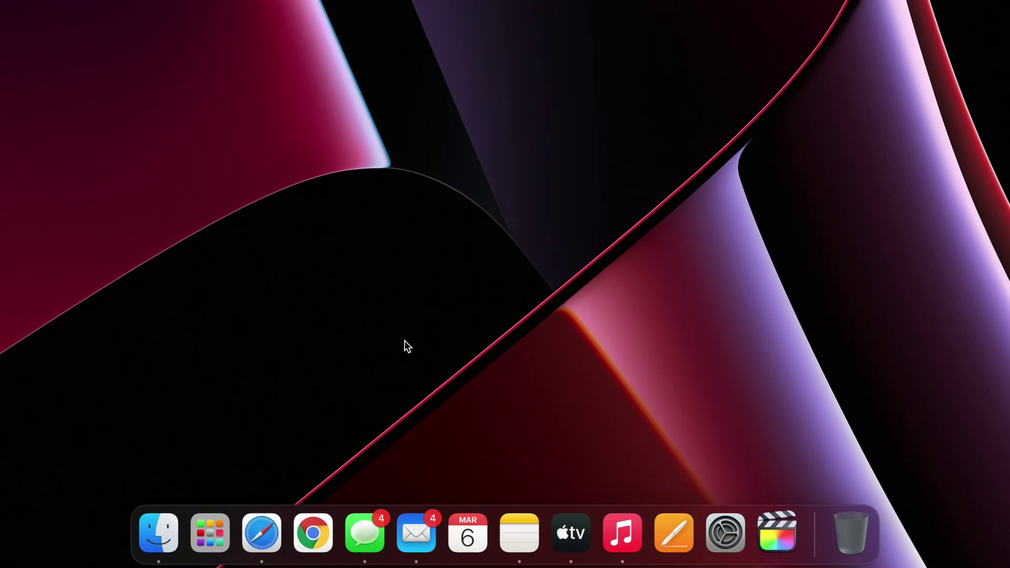
# Step: Open Launchpad and put the App Store back in the Dock between Pages and System Preferences
pyautogui.click(210, 533)
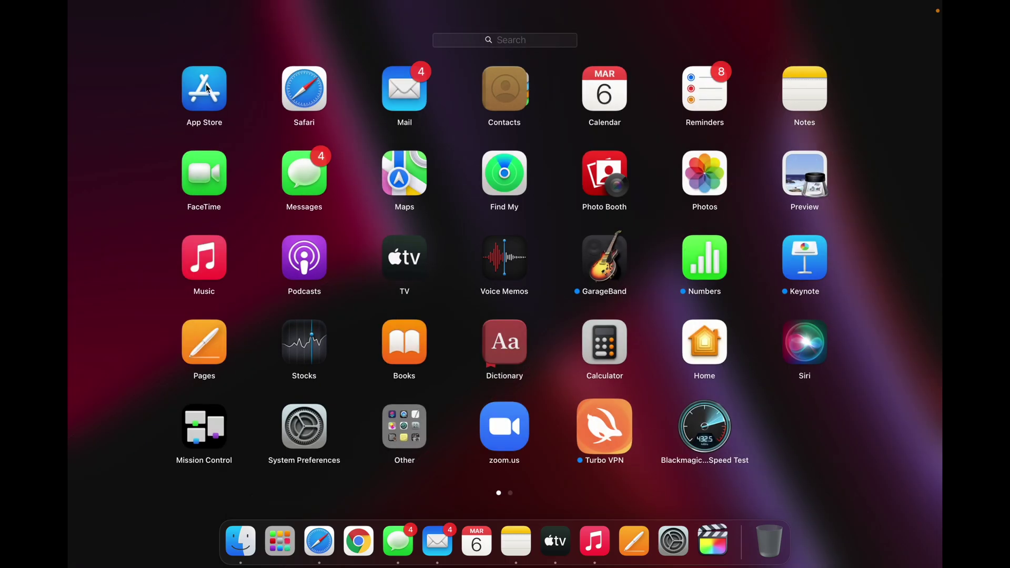
pyautogui.moveTo(205, 87); pyautogui.dragTo(863, 418)
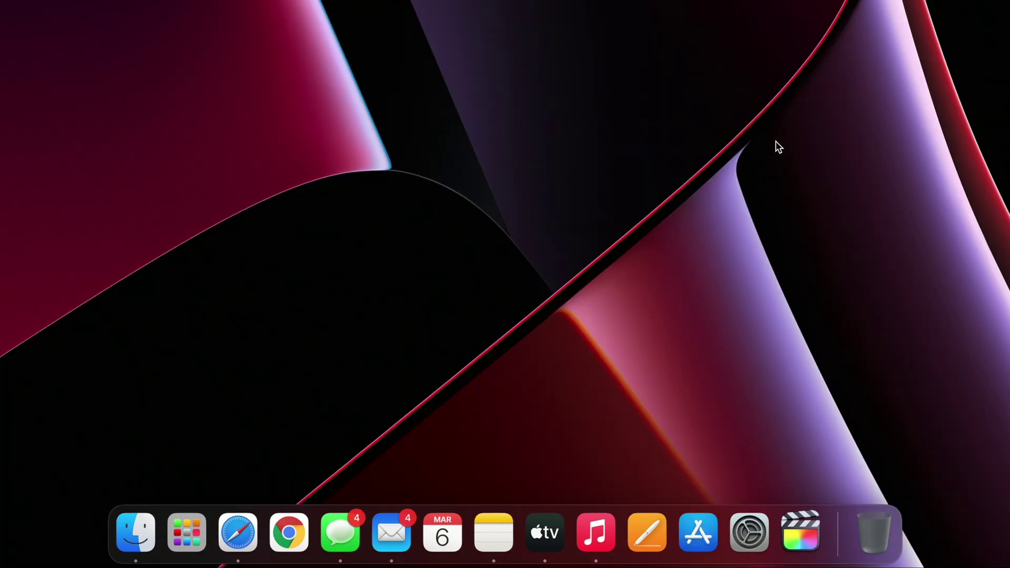
# Step: Open the Dock & Menu Bar settings in System Preferences and minimize the window to the Dock
pyautogui.click(749, 532)
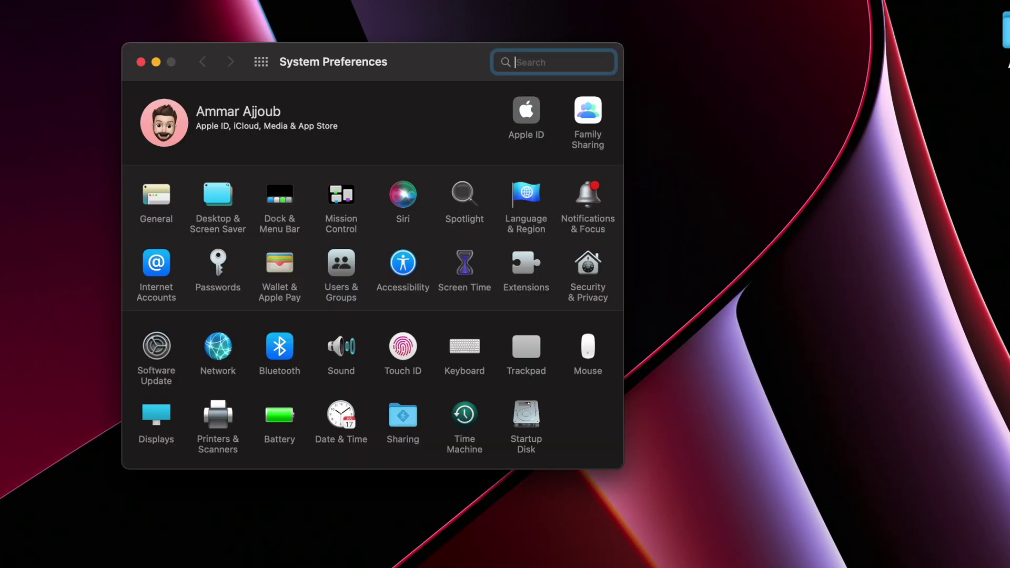
pyautogui.click(285, 204)
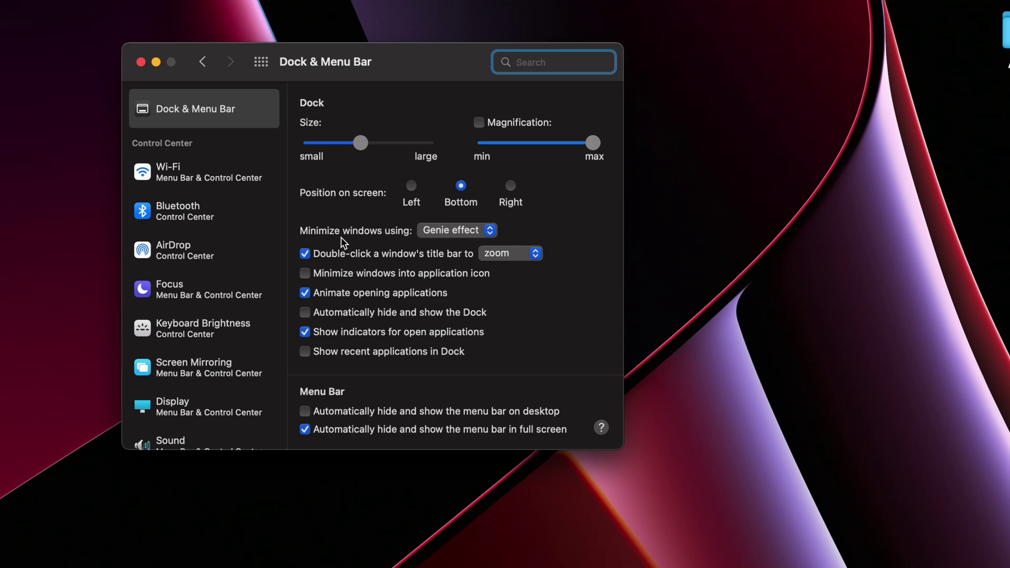
pyautogui.click(155, 62)
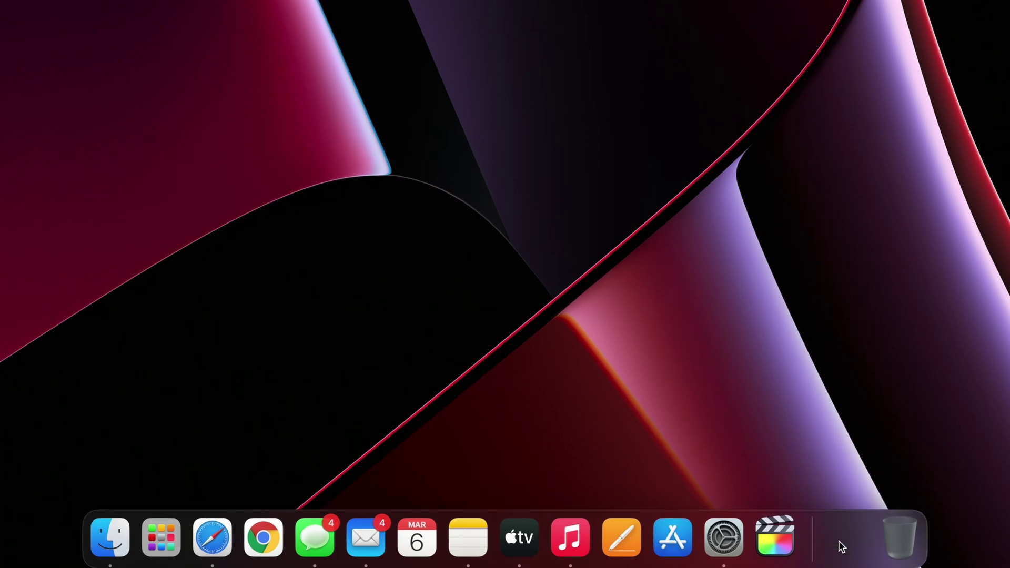
# Step: Set windows to minimize using the Scale effect, and test it by minimizing and restoring the Dock & Menu Bar window
pyautogui.click(839, 540)
pyautogui.click(457, 230)
pyautogui.click(463, 245)
pyautogui.click(156, 62)
pyautogui.click(846, 532)
# Step: Set windows to minimize using the Genie effect, and test it by minimizing and restoring the Dock & Menu Bar window
pyautogui.click(466, 230)
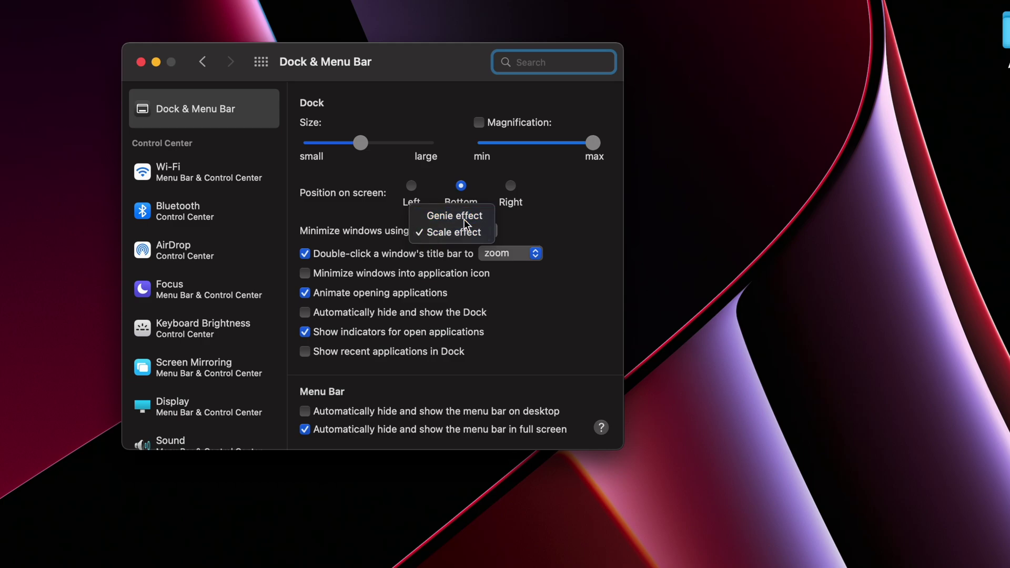
pyautogui.click(463, 218)
pyautogui.press('super+m')
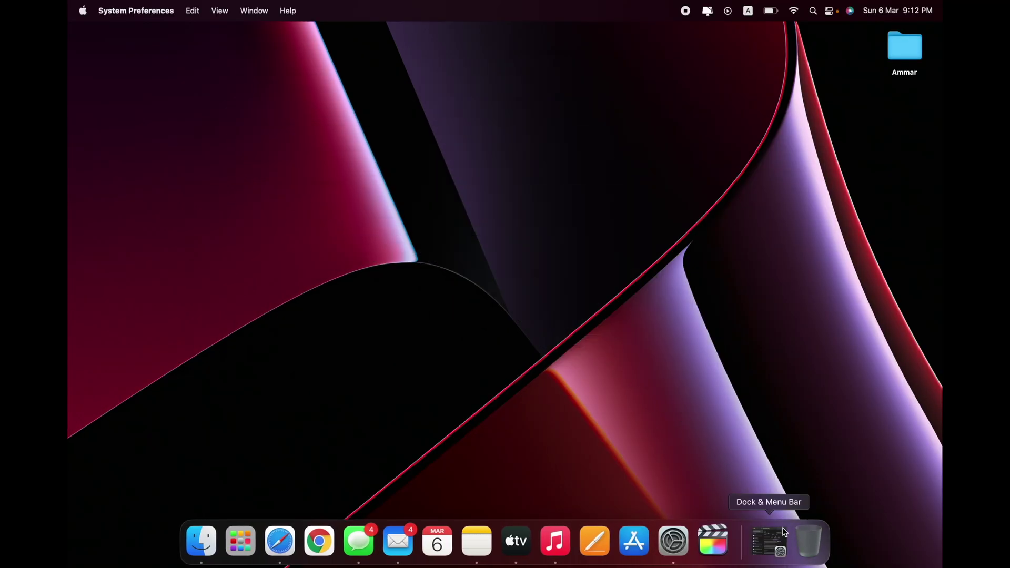
pyautogui.click(769, 542)
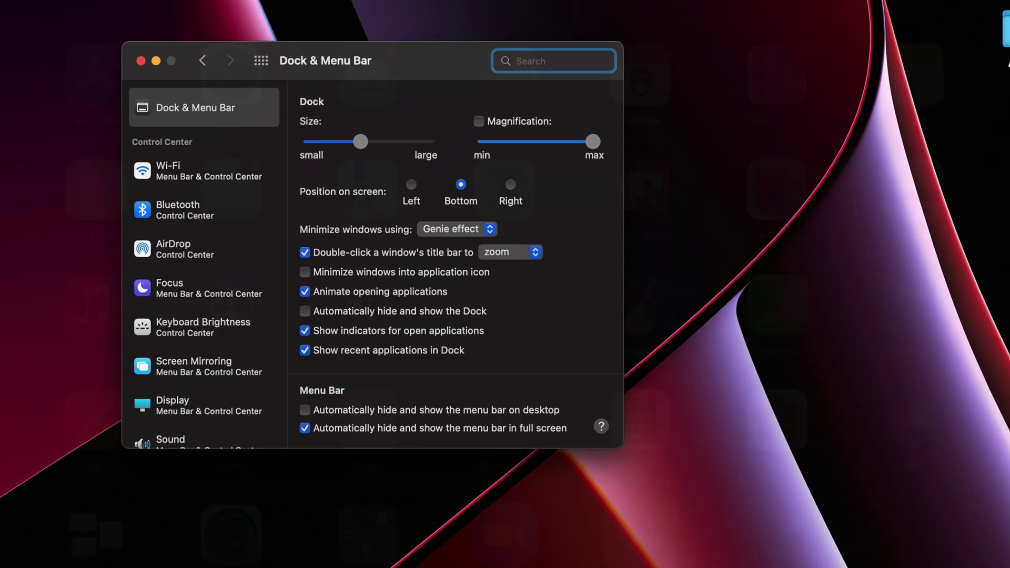
# Step: Launch Disk Speed Test from Launchpad and close it, and turn off showing recent applications in the Dock
pyautogui.press('F4')
pyautogui.click(769, 487)
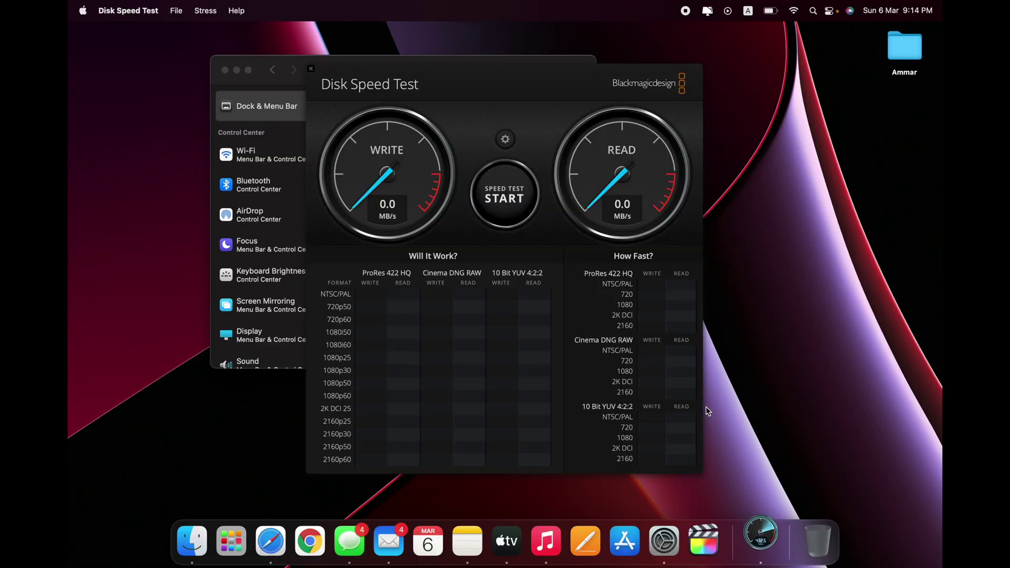
pyautogui.click(312, 70)
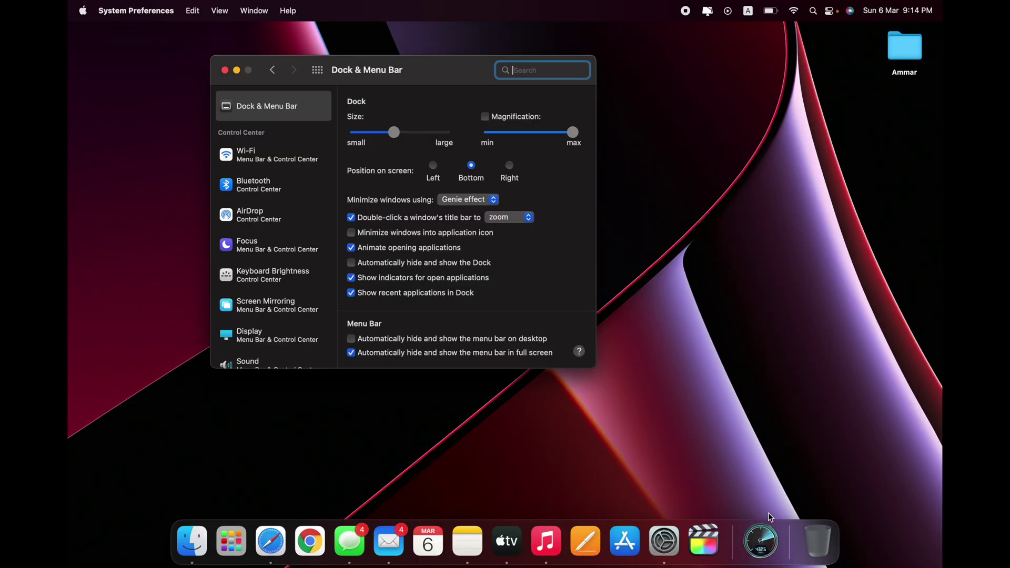
pyautogui.click(351, 293)
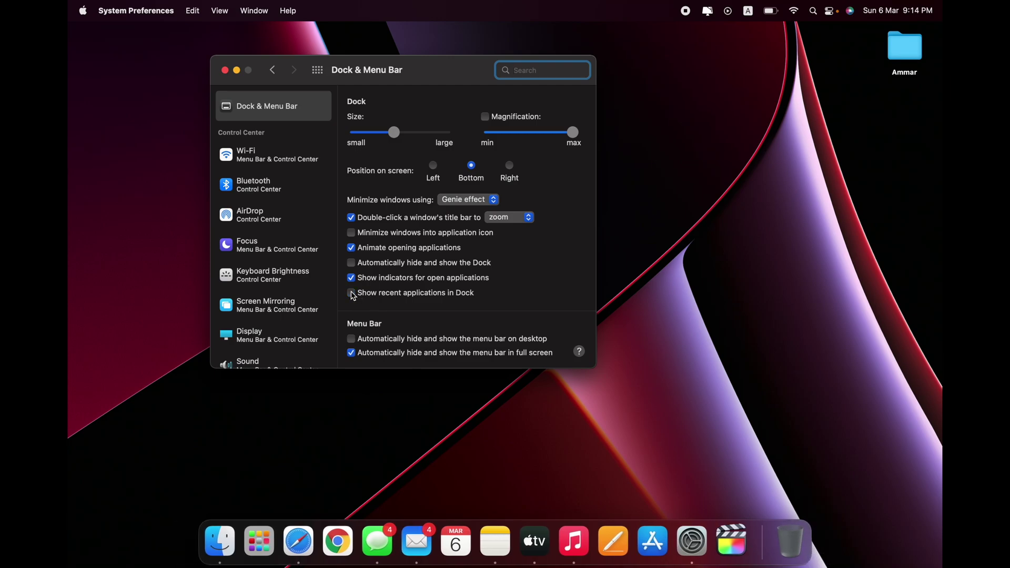
# Step: Try automatic Dock hiding by minimizing the preferences window and reopening it from the Dock, and toggle the hiding on and off again
pyautogui.click(477, 265)
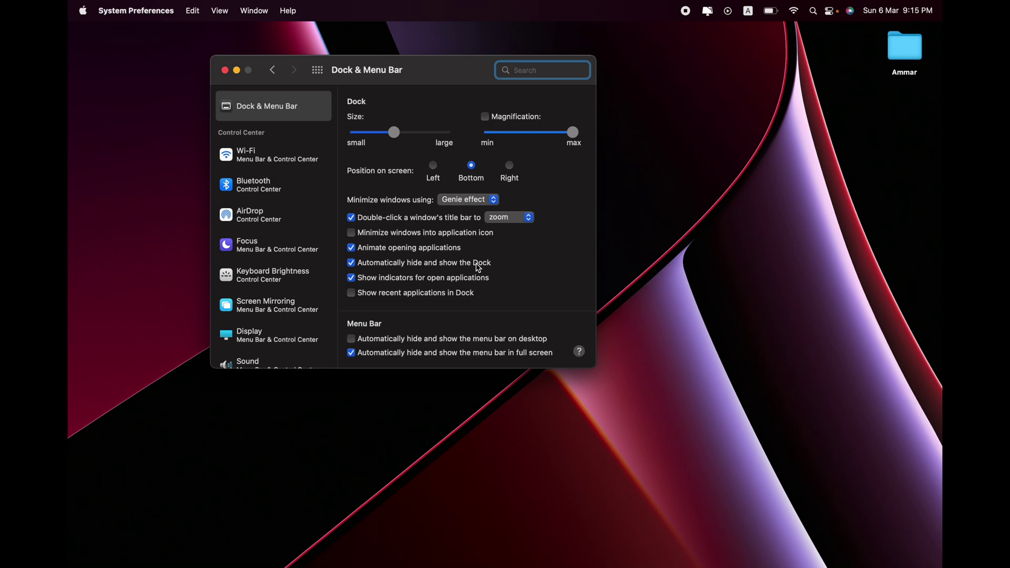
pyautogui.press('super+m')
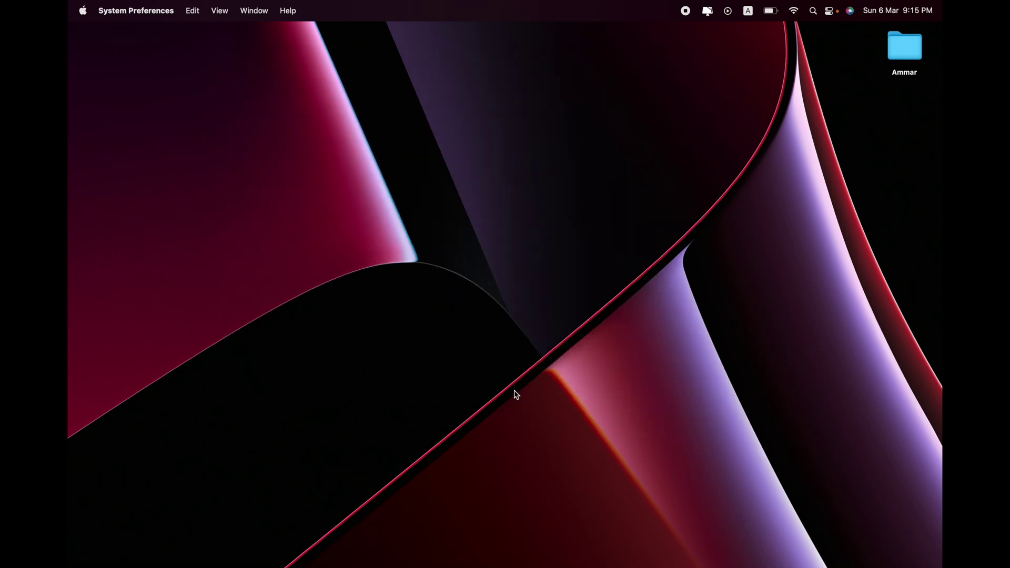
pyautogui.moveTo(238, 565)
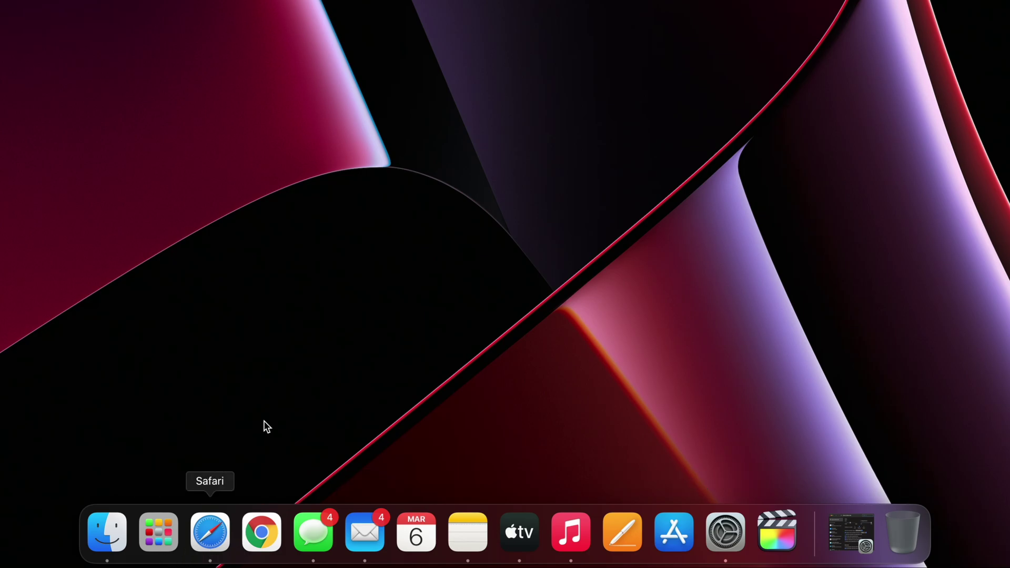
pyautogui.moveTo(423, 566)
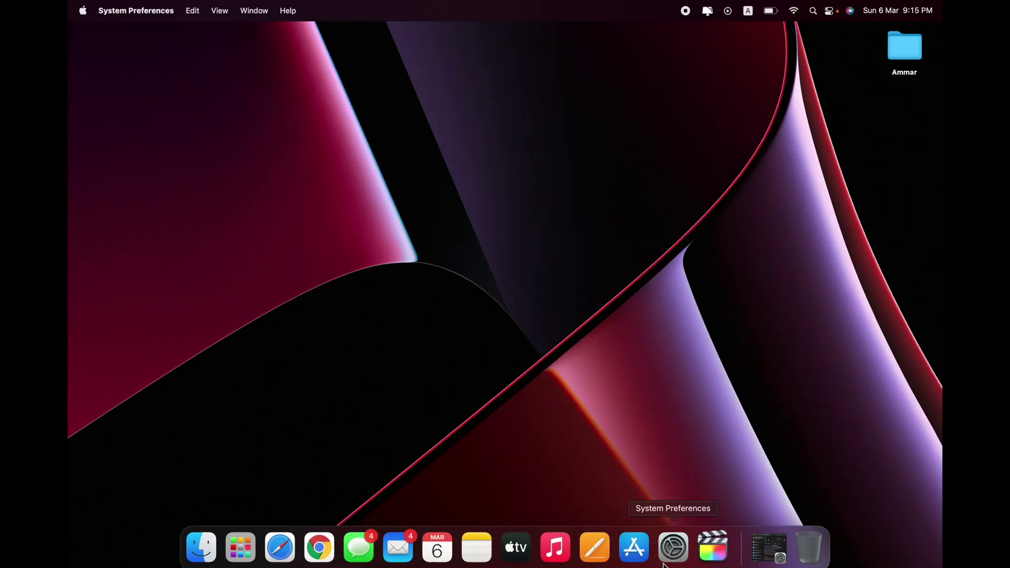
pyautogui.click(672, 544)
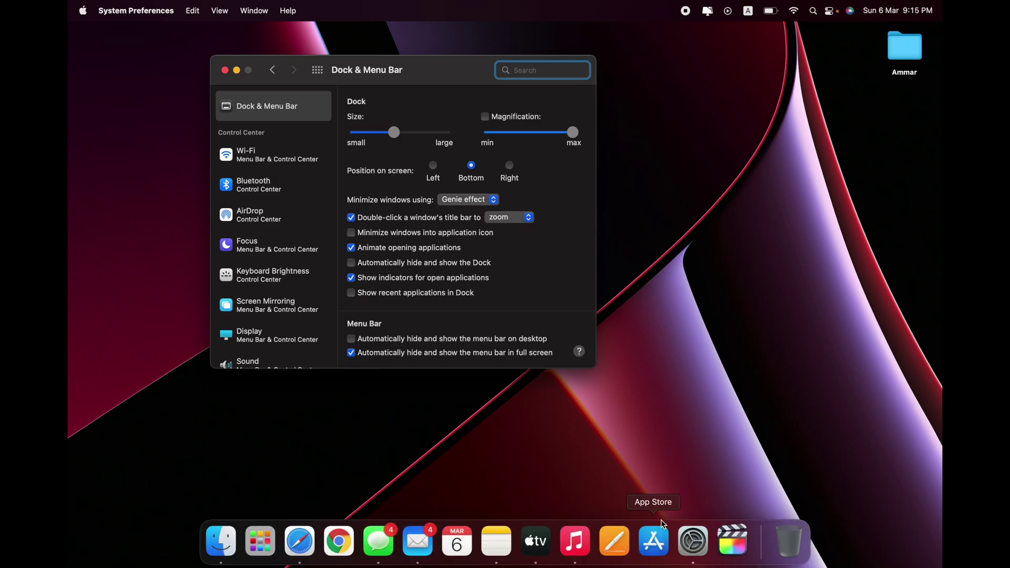
pyautogui.press('alt+super+d')
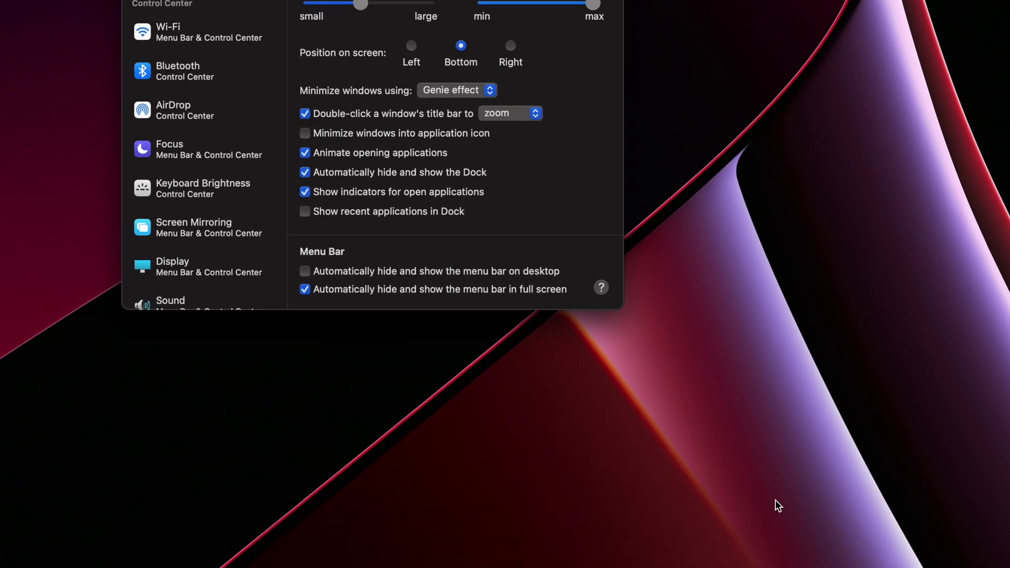
pyautogui.press('alt+super+d')
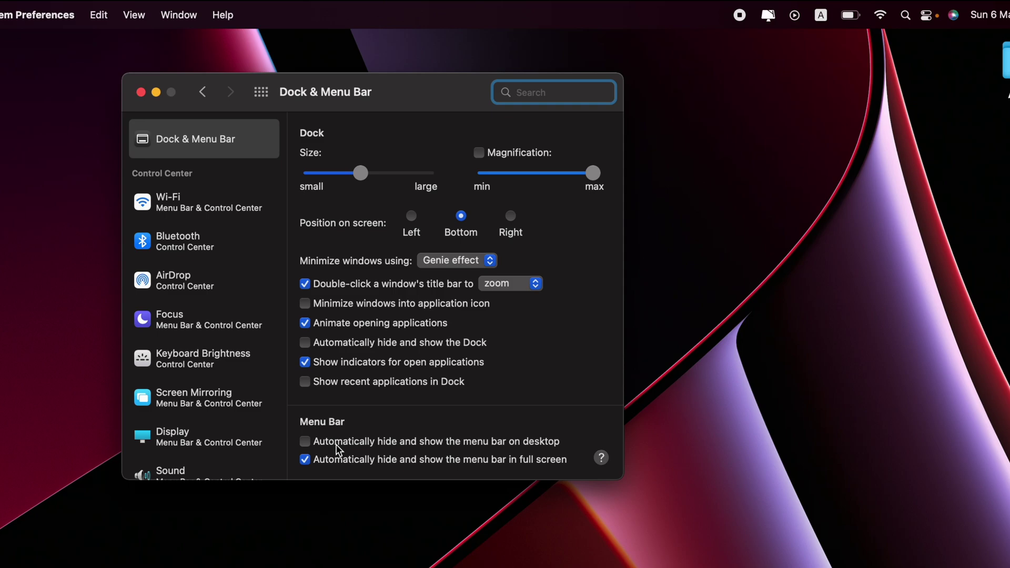
# Step: Turn on automatic hiding of both the desktop menu bar and the Dock, and minimize the preferences window
pyautogui.click(338, 447)
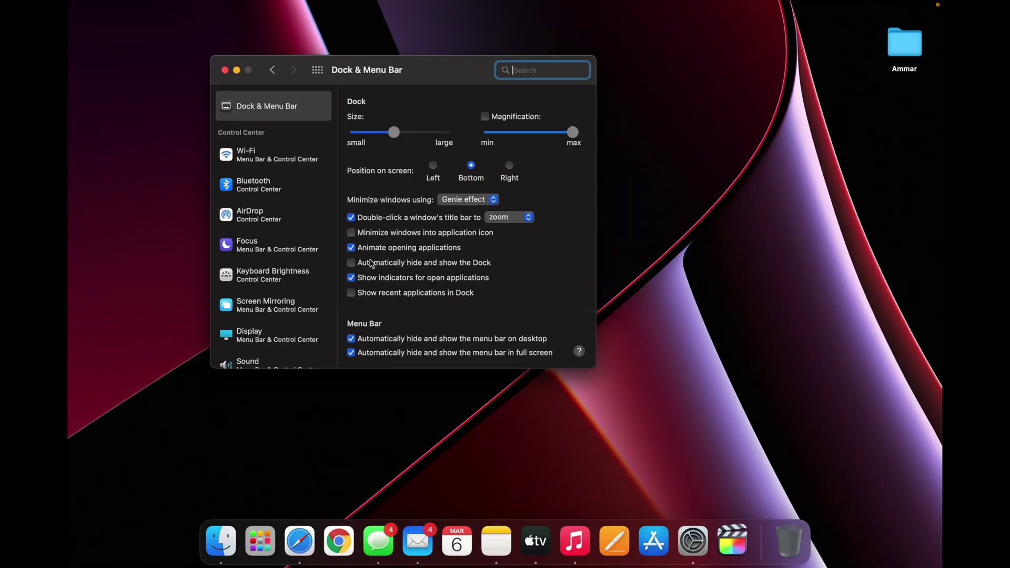
pyautogui.click(371, 263)
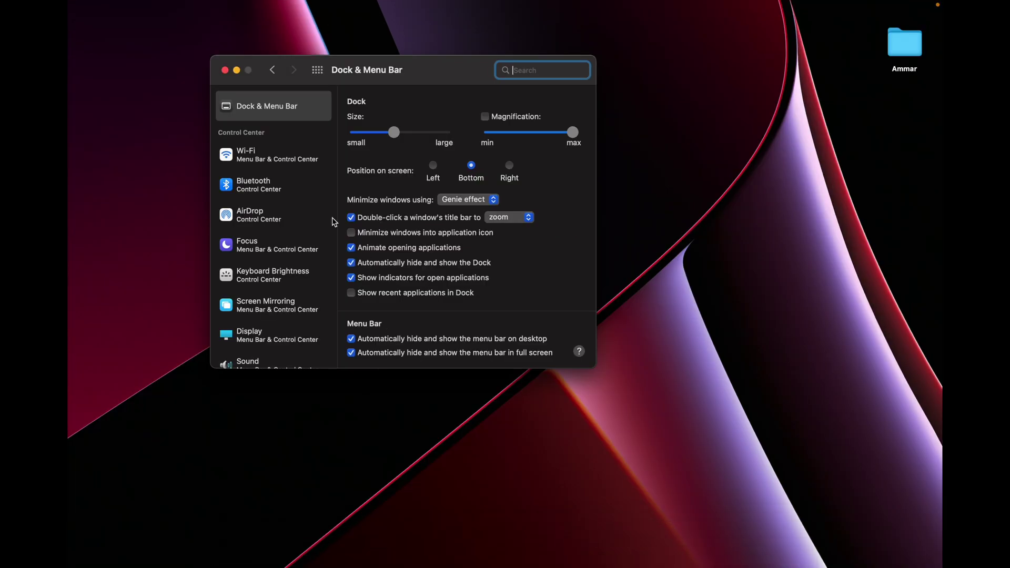
pyautogui.click(237, 70)
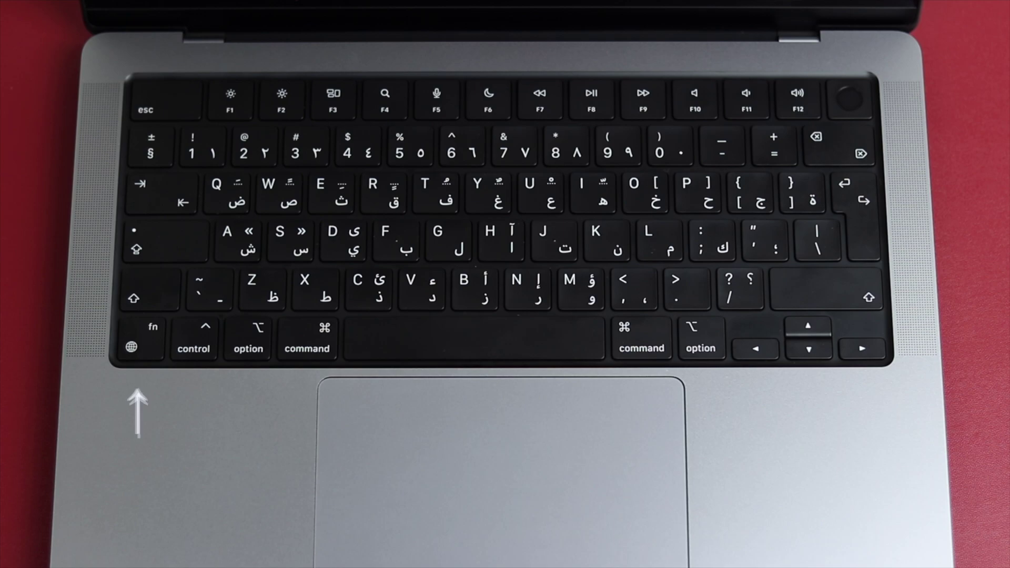
# Step: Switch the input source back and forth between ABC and Arabic – PC in the blank Word document, ending on ABC
pyautogui.press('fn')
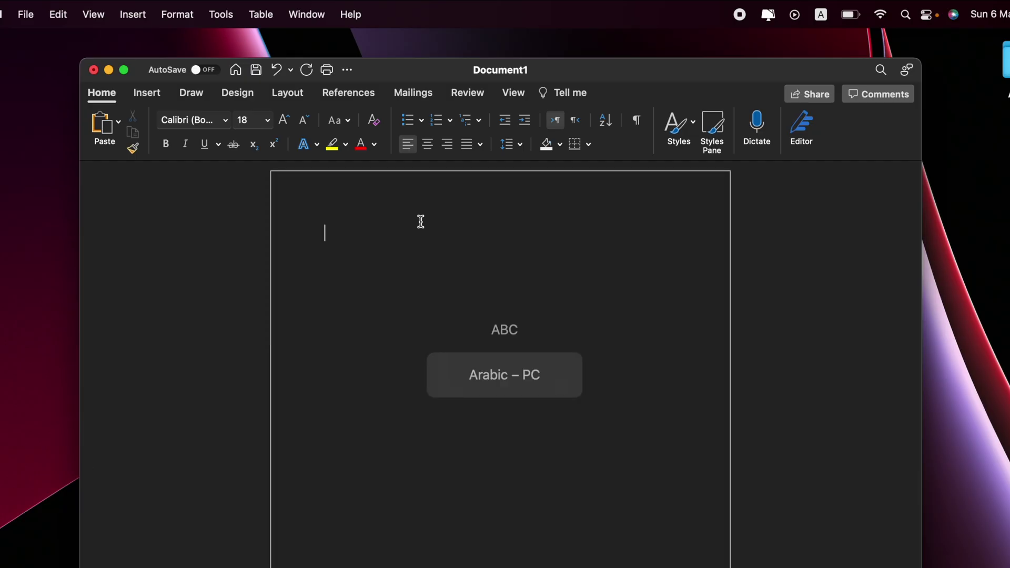
pyautogui.press('fn')
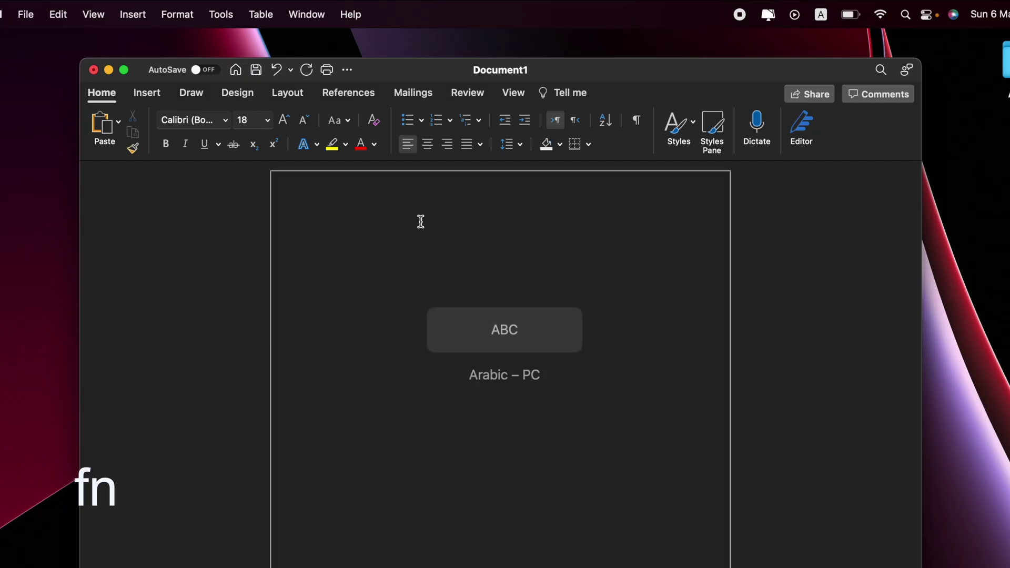
pyautogui.press('fn')
pyautogui.press('fn')
pyautogui.press('fn')
pyautogui.press('fn')
pyautogui.press('fn')
pyautogui.press('fn')
pyautogui.press('fn')
pyautogui.press('fn')
pyautogui.press('fn')
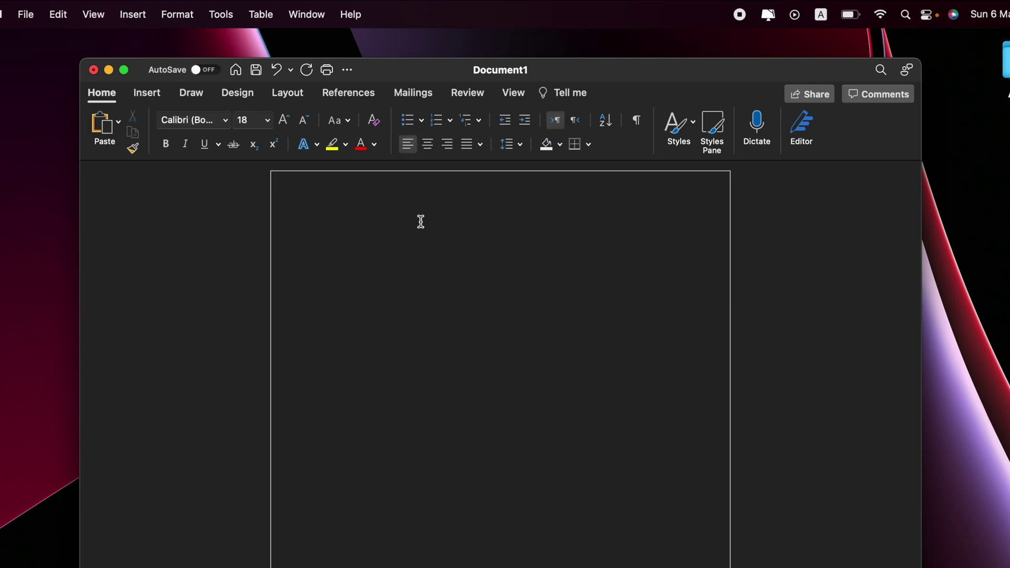
pyautogui.hotkey('ctrl', 'space')
pyautogui.hotkey('ctrl', 'space')
pyautogui.hotkey('ctrl', 'space')
pyautogui.hotkey('ctrl', 'space')
pyautogui.hotkey('ctrl', 'space')
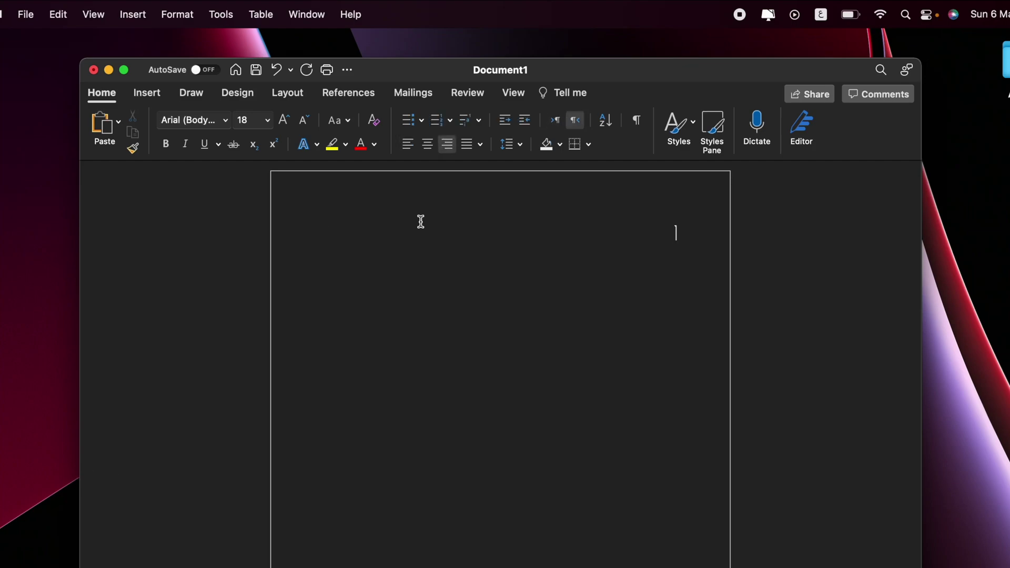
pyautogui.hotkey('ctrl', 'space')
pyautogui.hotkey('ctrl', 'space')
pyautogui.hotkey('ctrl', 'space')
pyautogui.hotkey('ctrl', 'space')
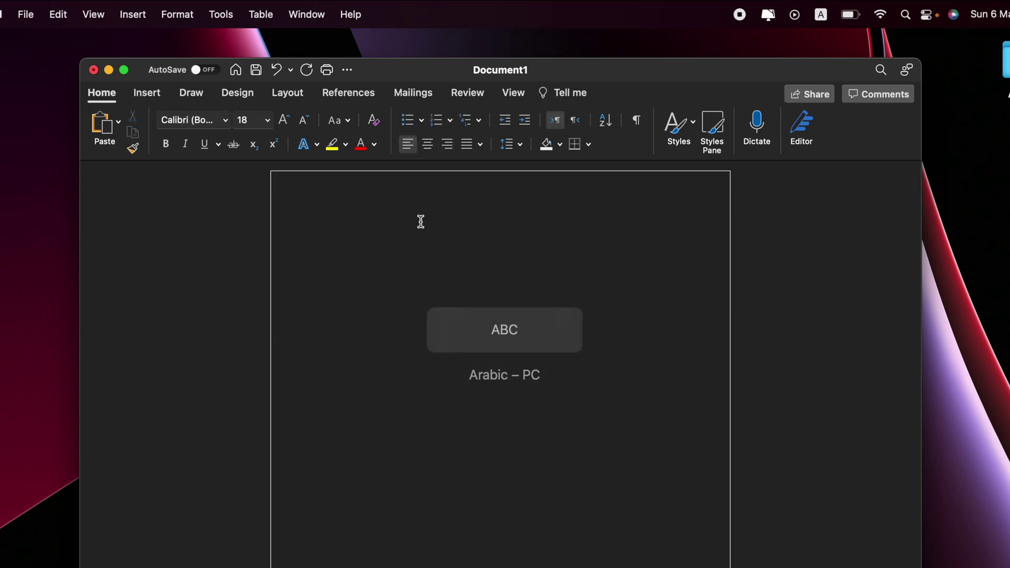
# Step: Choose ABC as the input source and return to the blank Word document from the Input Sources preferences
pyautogui.click(819, 15)
pyautogui.click(824, 57)
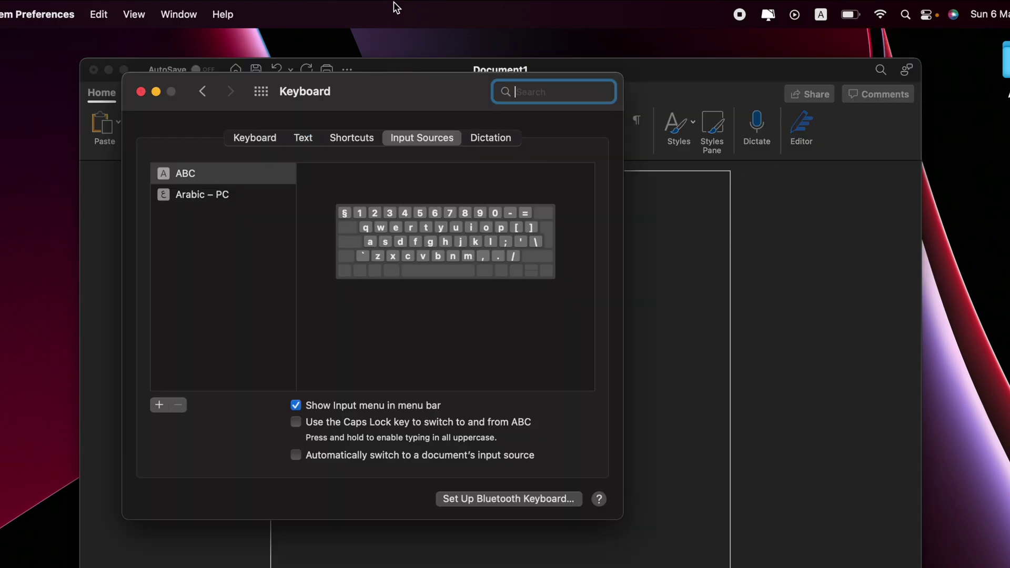
pyautogui.click(515, 204)
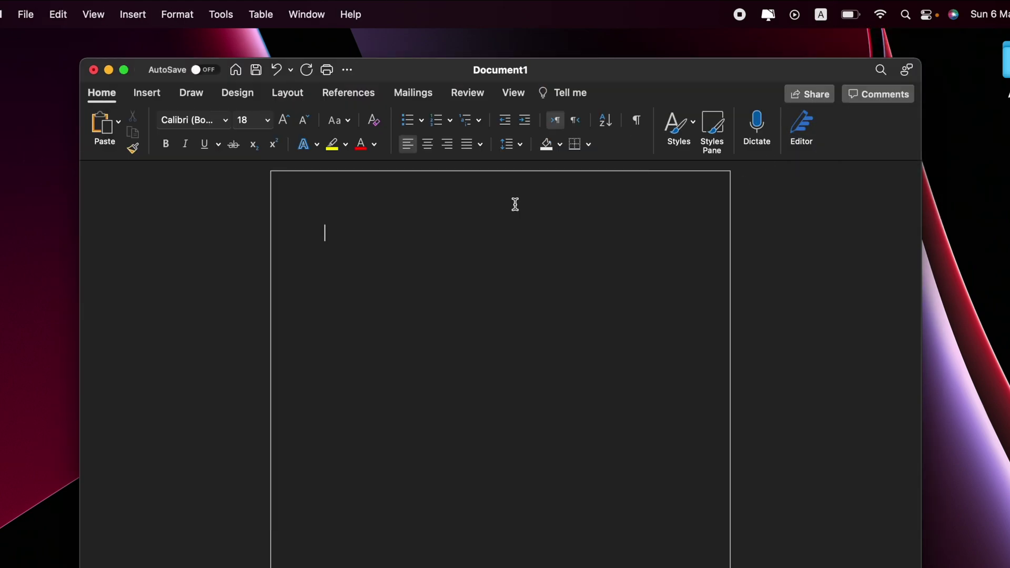
# Step: Insert a kissing face emoji in the document with the emoji picker and enter "calsdkhal" after it
pyautogui.press('ctrl+super+space')
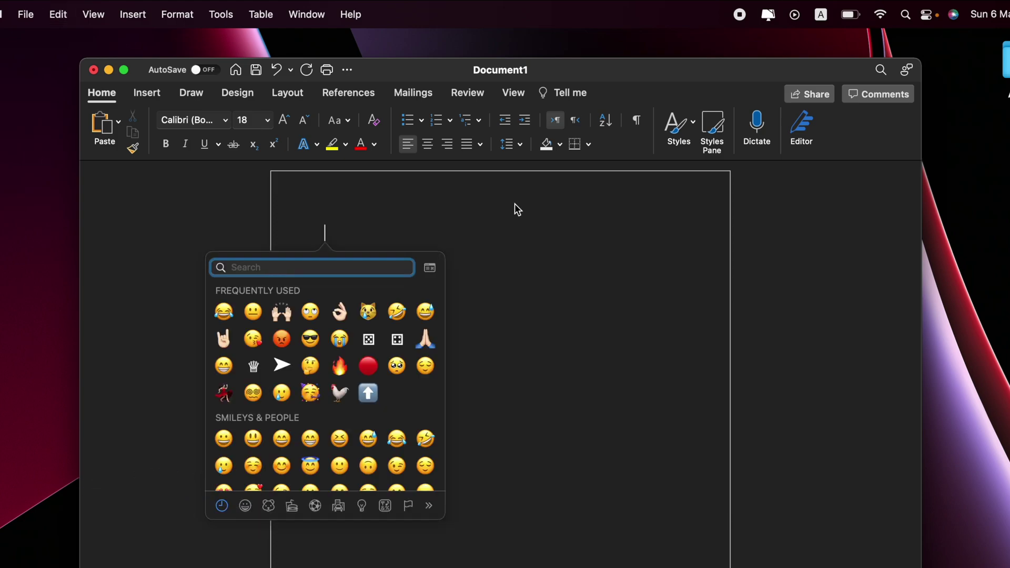
pyautogui.click(392, 194)
pyautogui.press('ctrl+super+space')
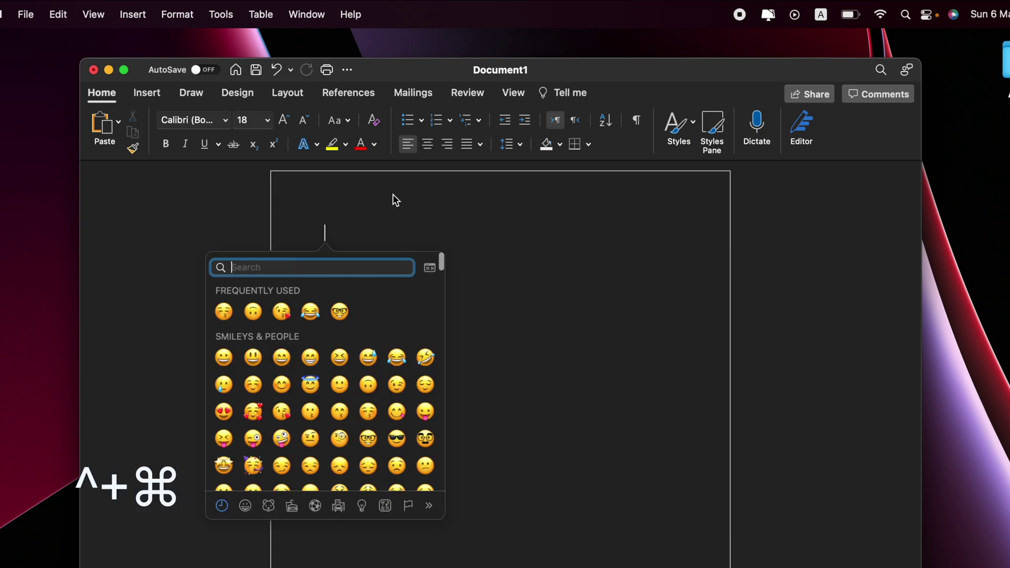
pyautogui.click(310, 411)
pyautogui.write('calsdkhal')
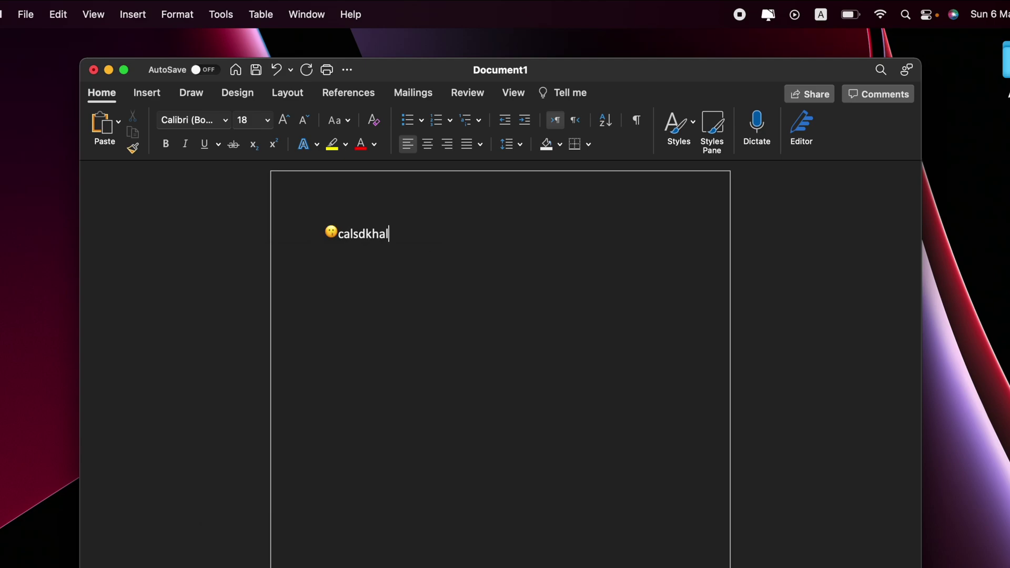
# Step: Delete the emoji and the text after it, leaving the document blank
pyautogui.press('BackSpace')
pyautogui.press('BackSpace')
pyautogui.press('BackSpace')
pyautogui.press('BackSpace')
pyautogui.press('BackSpace')
pyautogui.press('BackSpace')
pyautogui.press('BackSpace')
pyautogui.press('BackSpace')
pyautogui.press('BackSpace')
pyautogui.press('BackSpace')
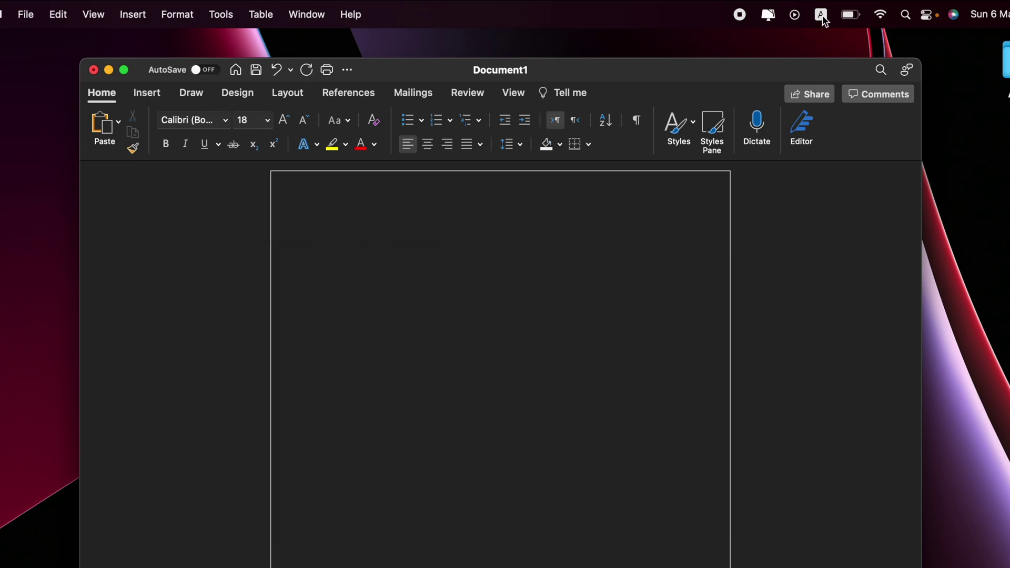
# Step: Show Emoji & Symbols from the input source options, and display the Keyboard Viewer
pyautogui.click(822, 15)
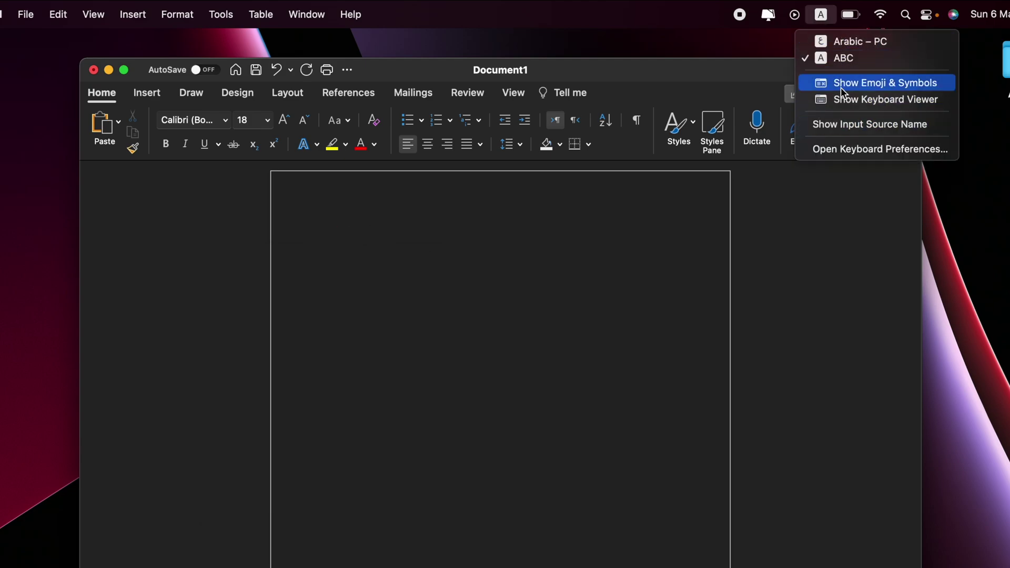
pyautogui.click(930, 84)
pyautogui.click(821, 15)
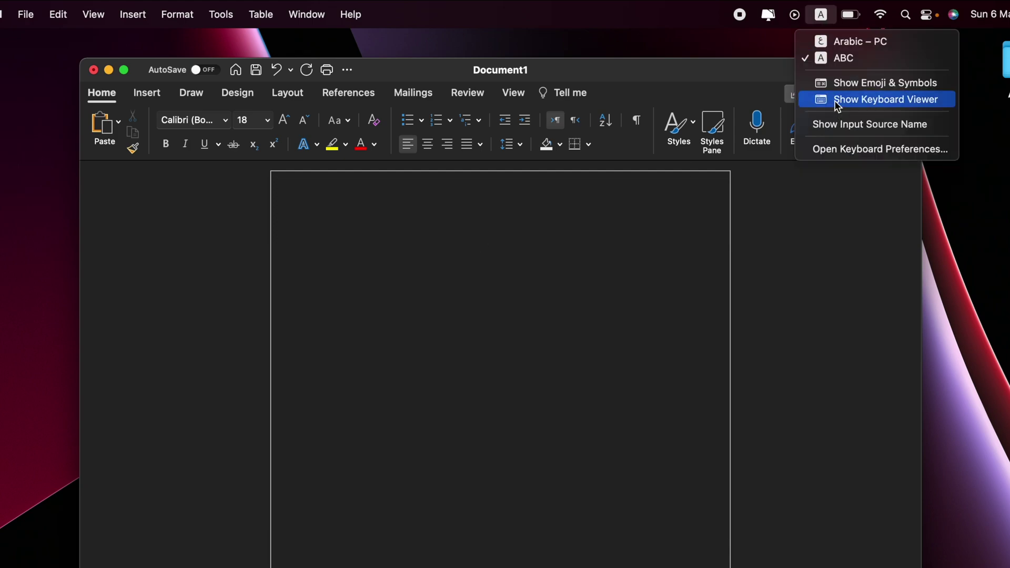
pyautogui.click(834, 100)
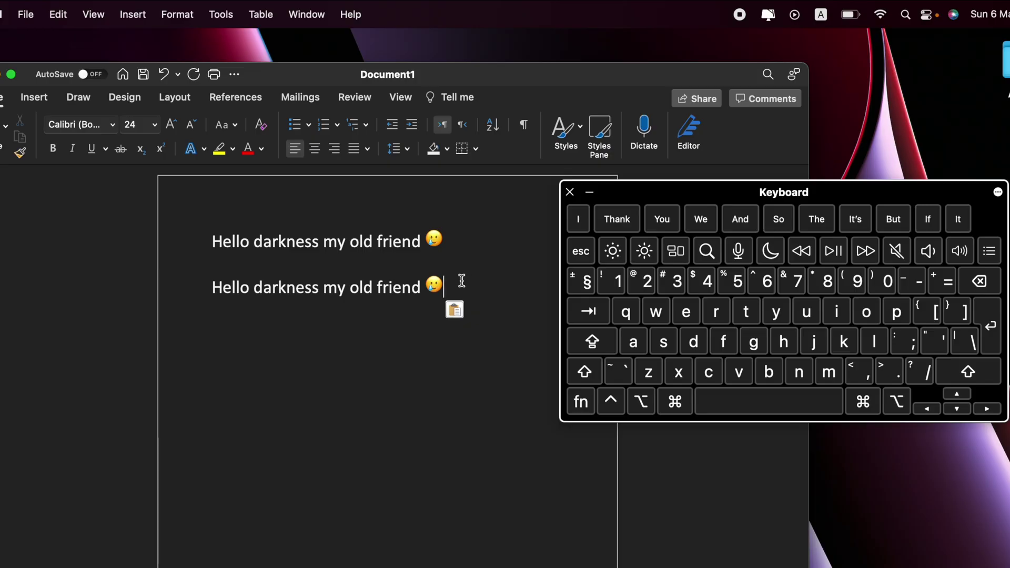
# Step: Cut the second "Hello darkness my old friend" line and paste it back, and select all the text before deselecting it
pyautogui.moveTo(460, 279); pyautogui.dragTo(153, 286)
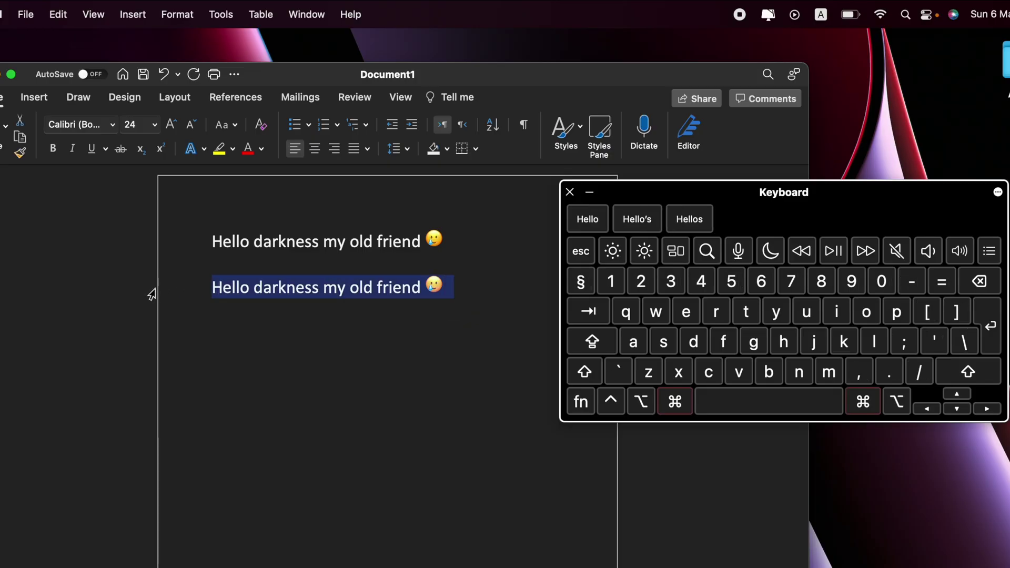
pyautogui.press('cmd+x')
pyautogui.press('cmd+v')
pyautogui.press('cmd+a')
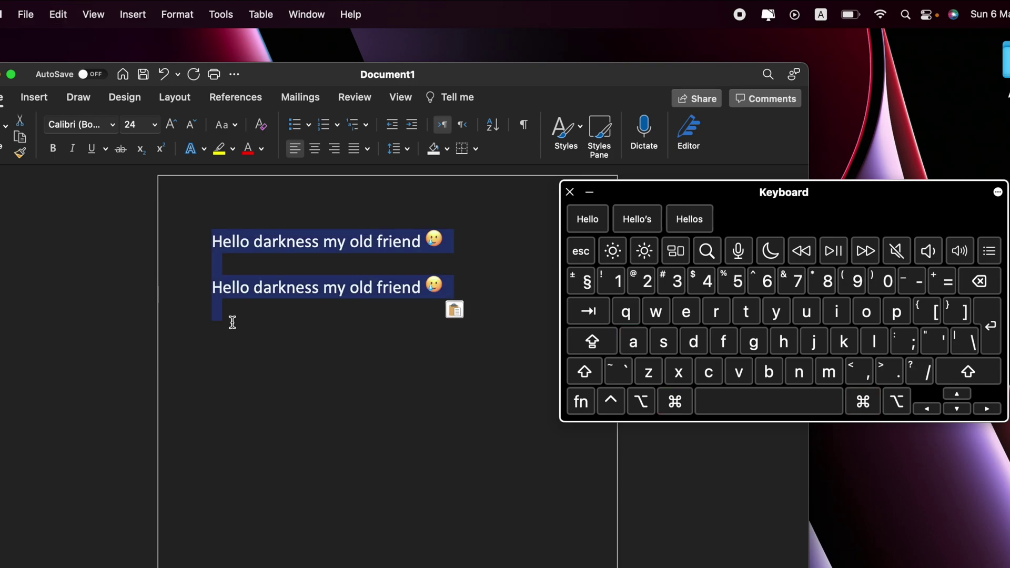
pyautogui.click(232, 322)
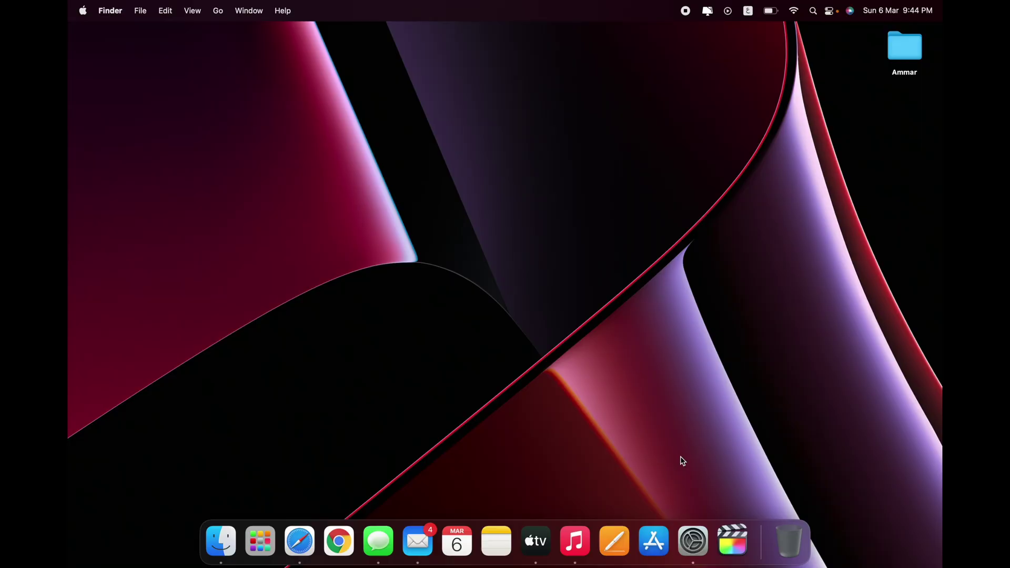
# Step: Set the Globe key to Show Emoji & Symbols in the Keyboard settings of System Preferences
pyautogui.click(693, 541)
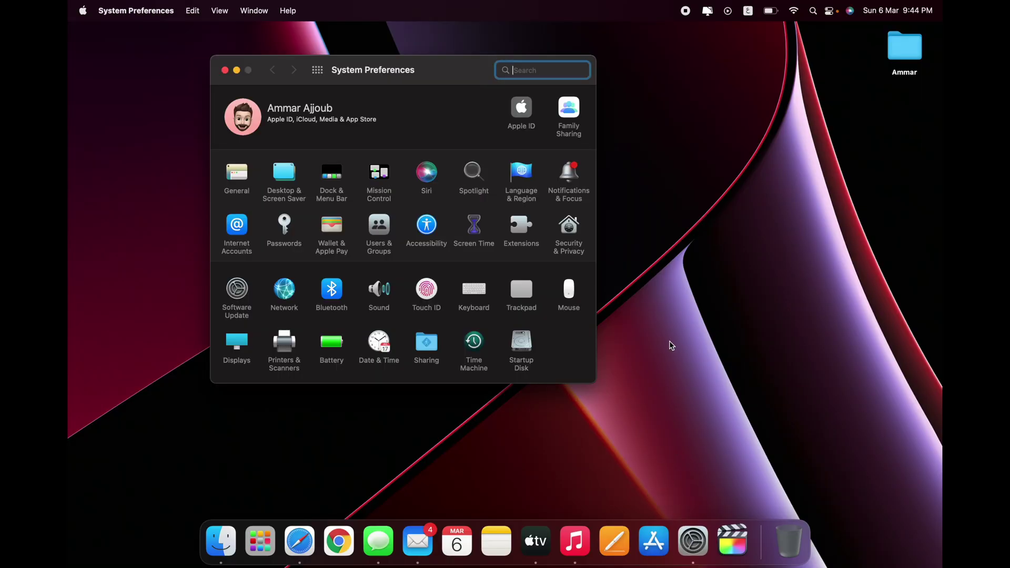
pyautogui.click(480, 293)
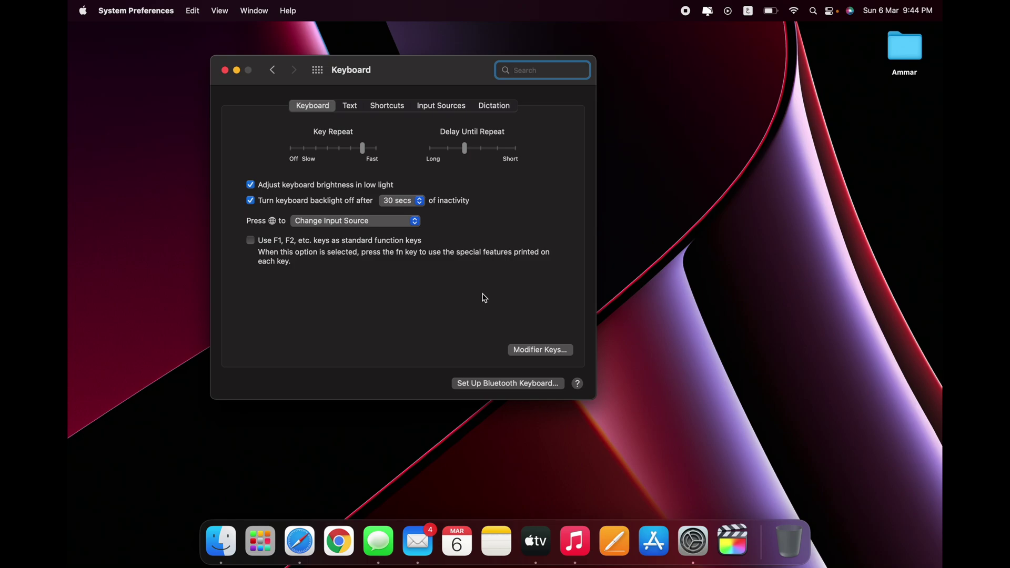
pyautogui.click(327, 223)
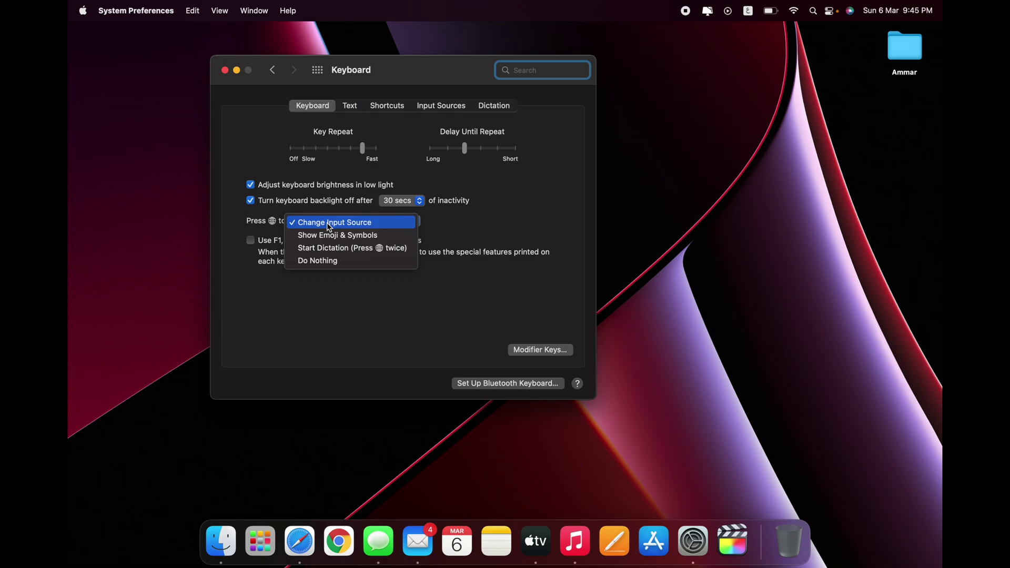
pyautogui.click(341, 235)
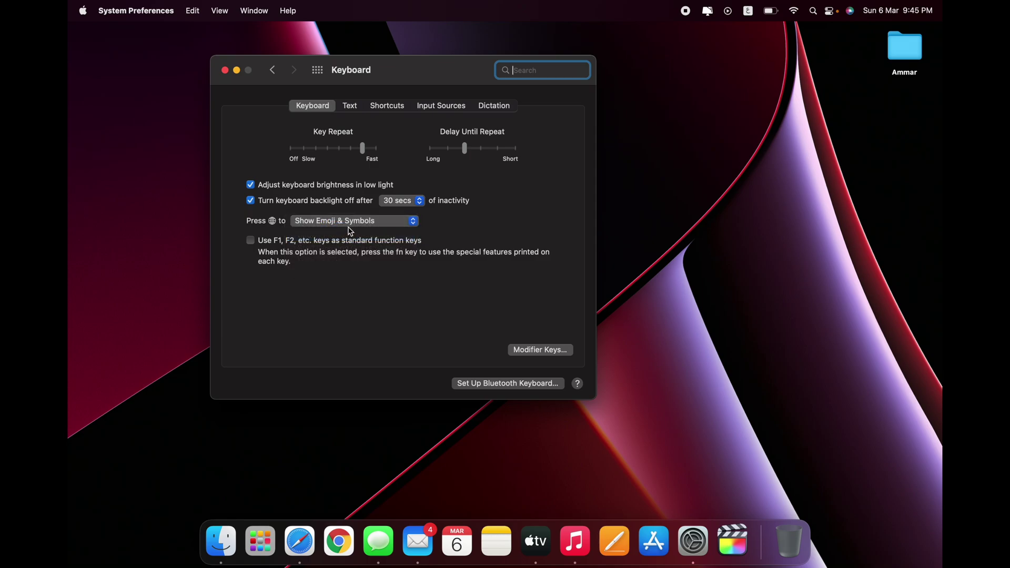
pyautogui.click(350, 222)
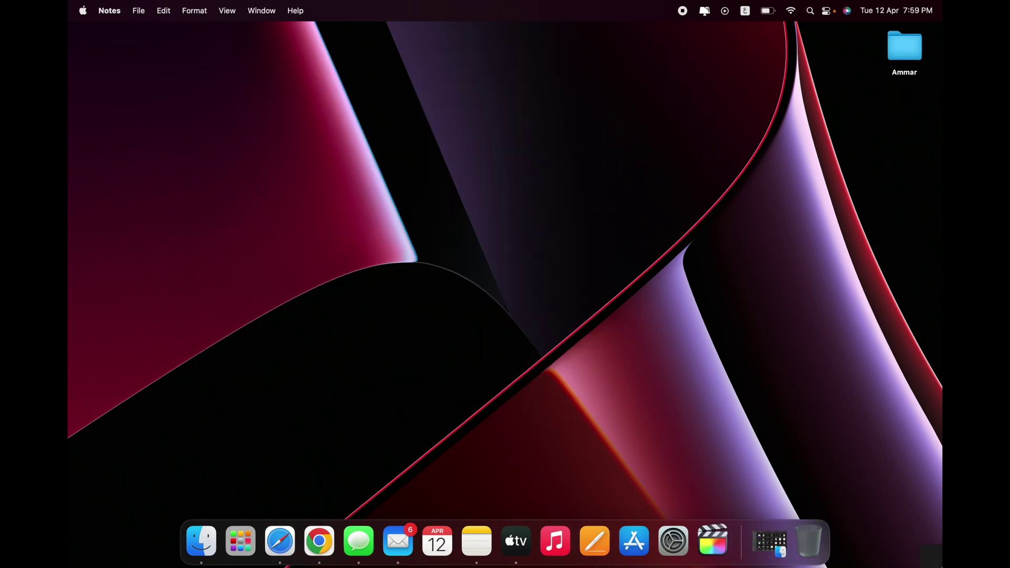
# Step: Start a blank Quick Note and close it, and start another from the lower-right hot corner and close it
pyautogui.press('fn+q')
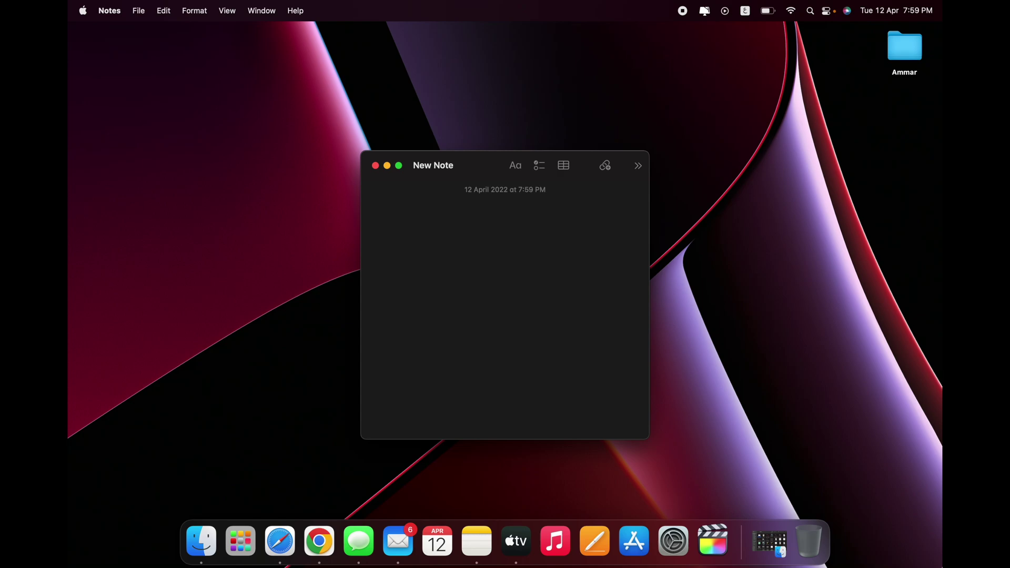
pyautogui.press('cmd+w')
pyautogui.moveTo(939, 549)
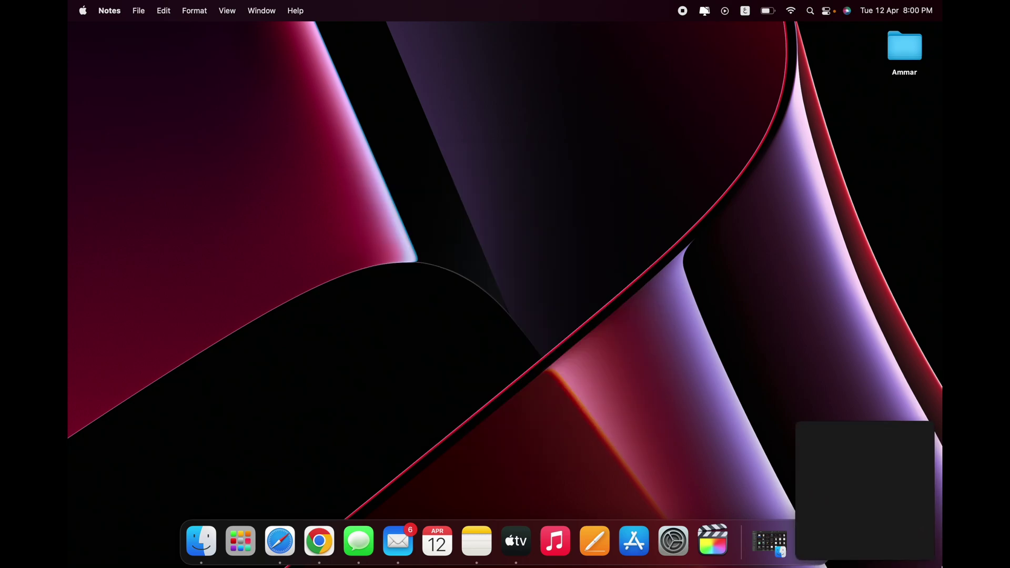
pyautogui.click(905, 529)
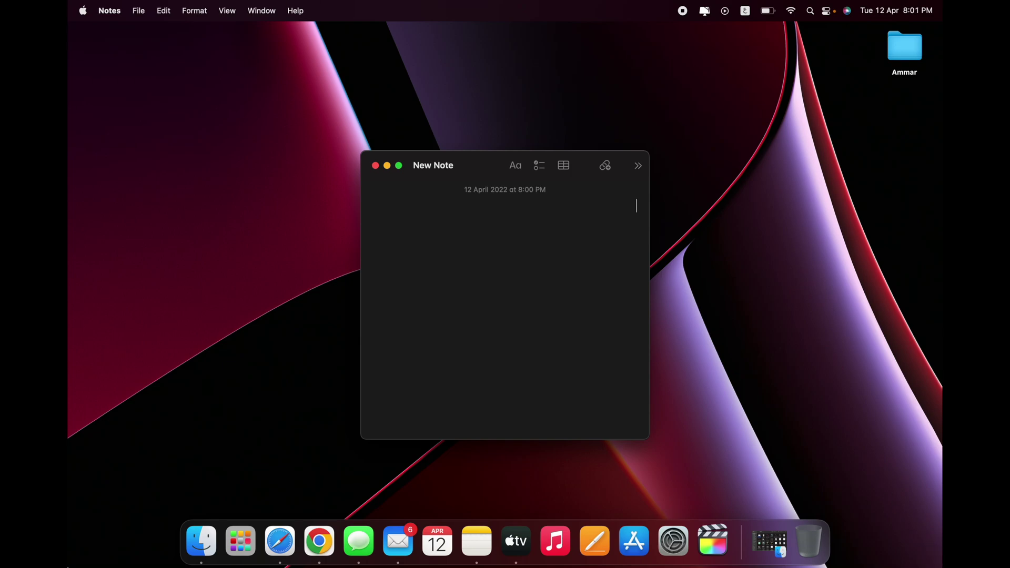
pyautogui.press('super+w')
# Step: Set the lower-right hot corner to Desktop in the Screen Saver settings of System Preferences
pyautogui.click(673, 542)
pyautogui.click(384, 221)
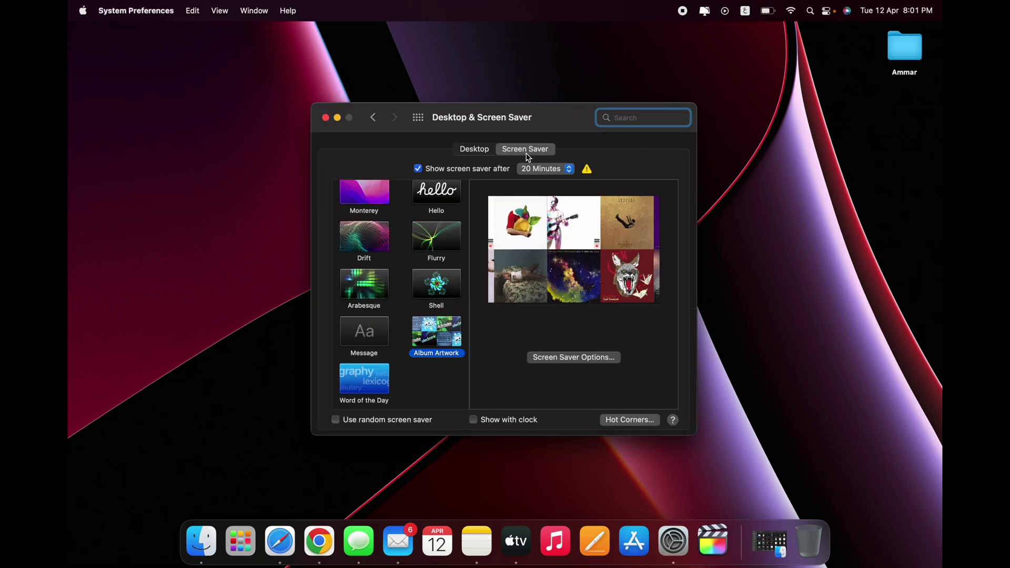
pyautogui.click(628, 420)
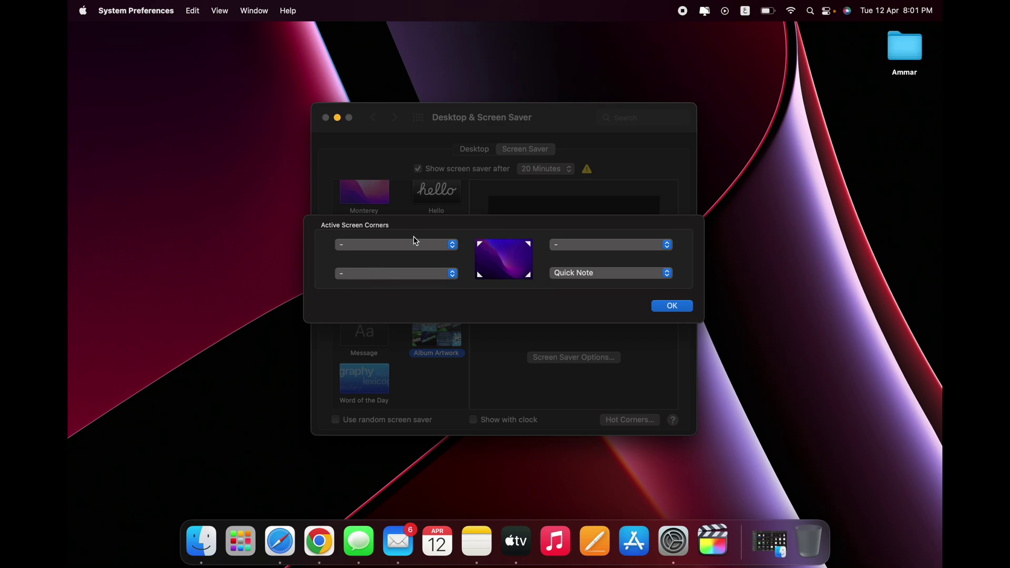
pyautogui.click(603, 278)
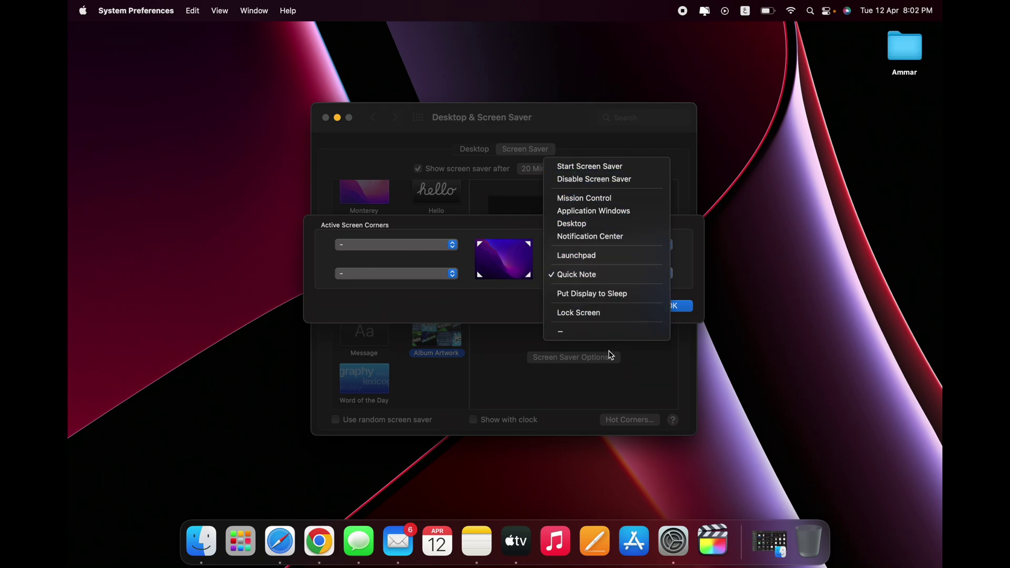
pyautogui.click(620, 225)
pyautogui.click(663, 310)
pyautogui.click(784, 410)
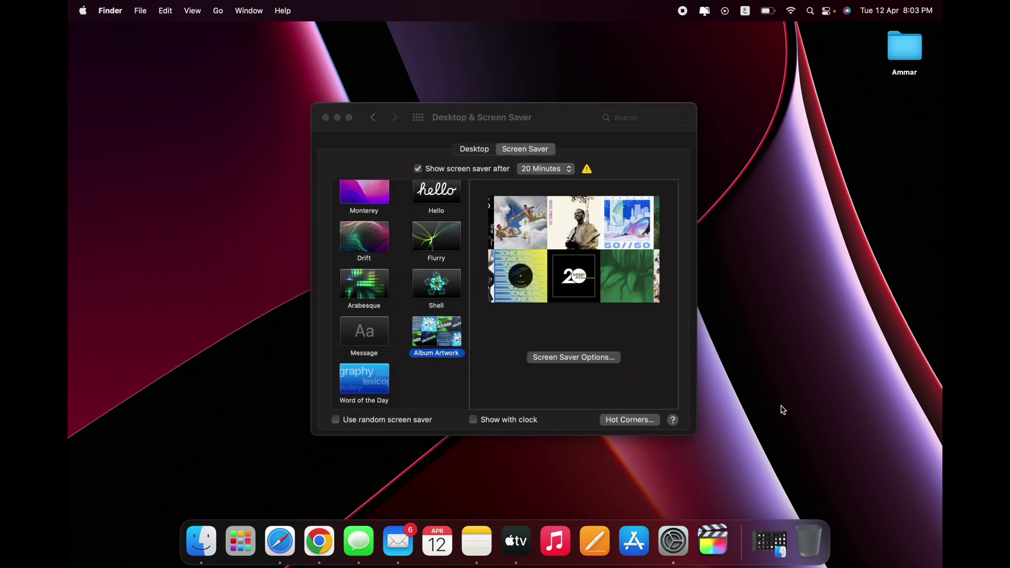
# Step: Reveal the desktop with the lower-right hot corner, and open and close the folder on it
pyautogui.moveTo(942, 566)
pyautogui.click(912, 50)
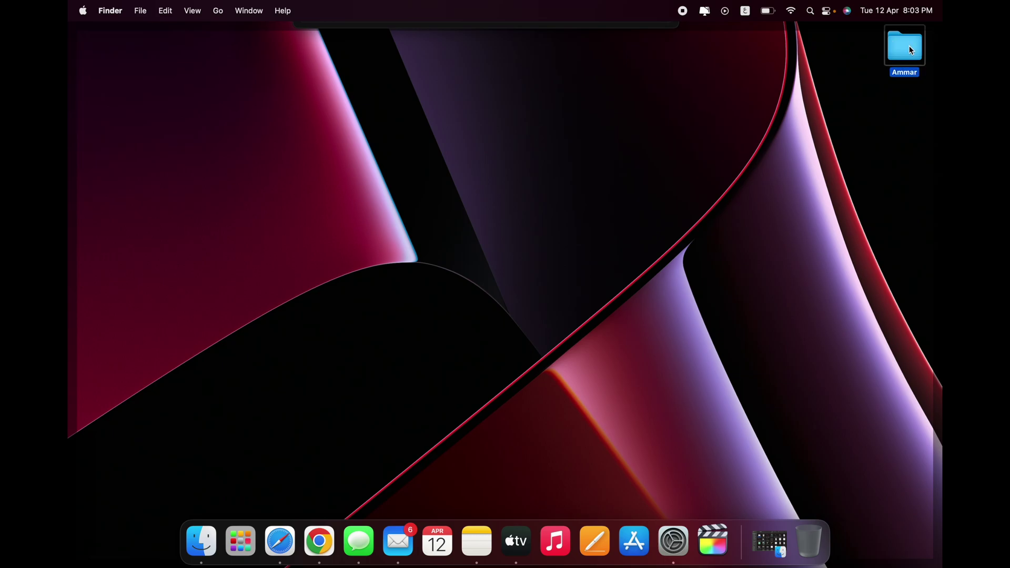
pyautogui.doubleClick(911, 50)
pyautogui.click(283, 142)
pyautogui.moveTo(942, 566)
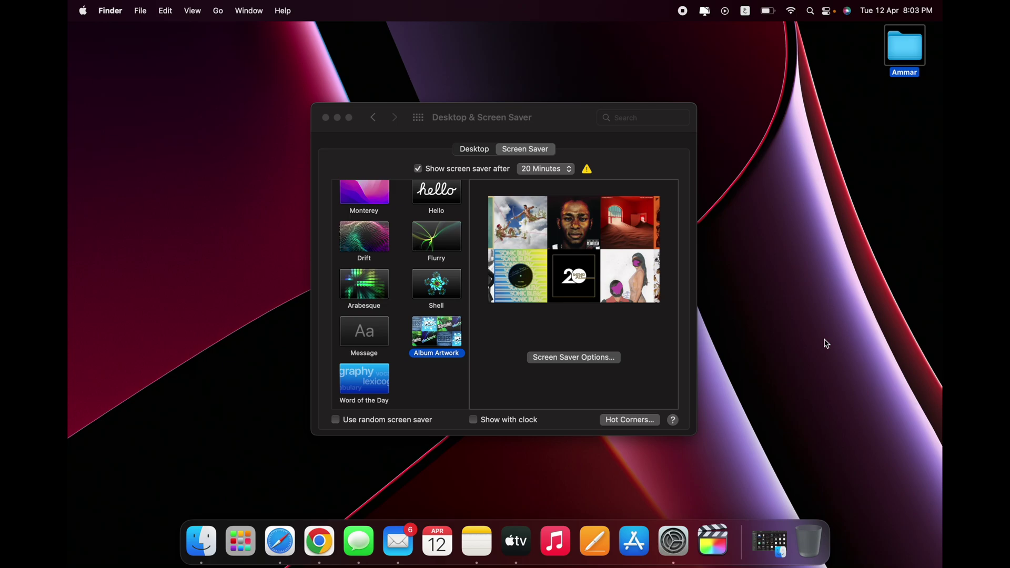
# Step: Review the hot corner choices, set the lower-left corner to Launchpad, and trigger that corner
pyautogui.click(630, 419)
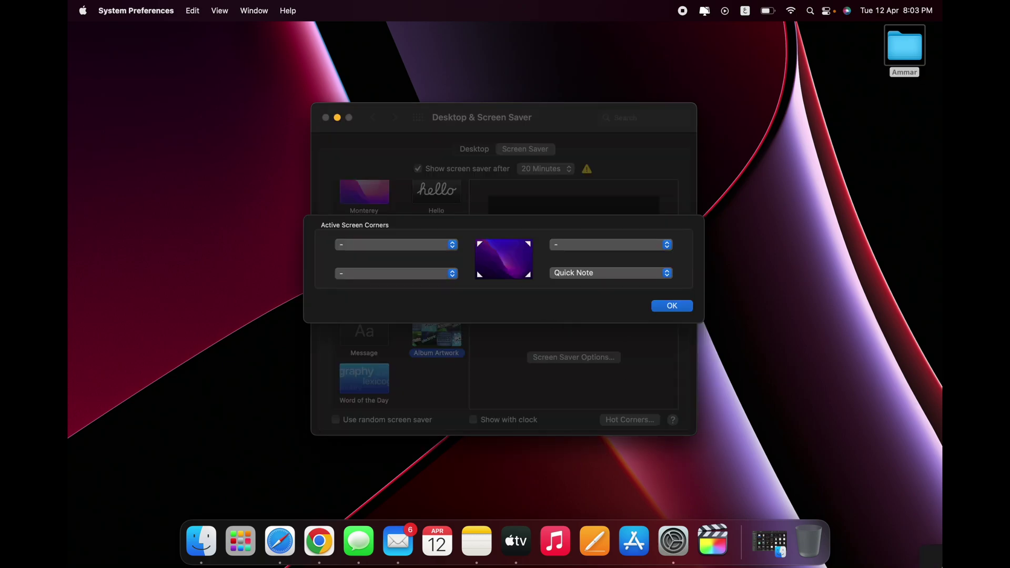
pyautogui.click(648, 274)
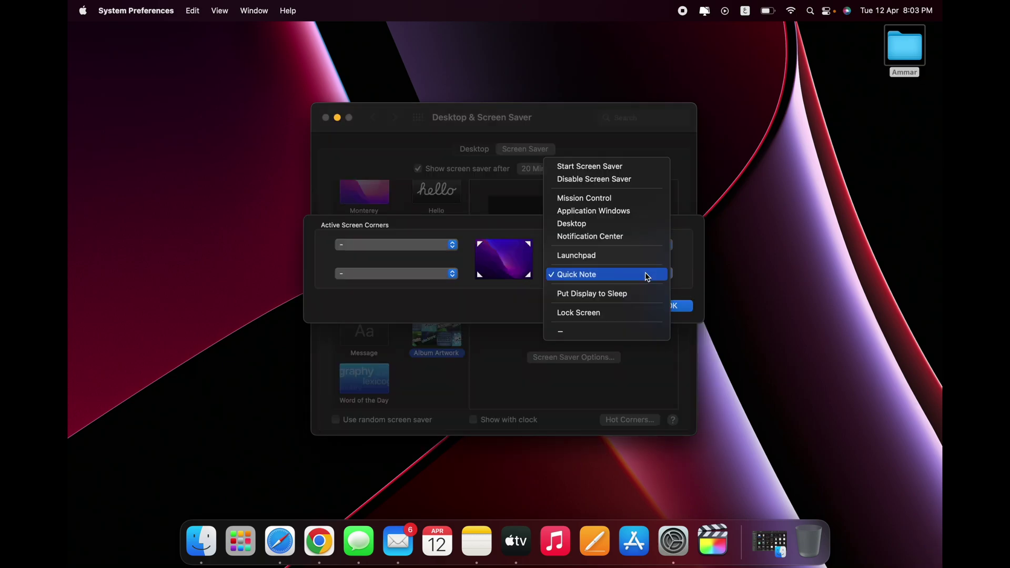
pyautogui.click(648, 276)
pyautogui.click(582, 245)
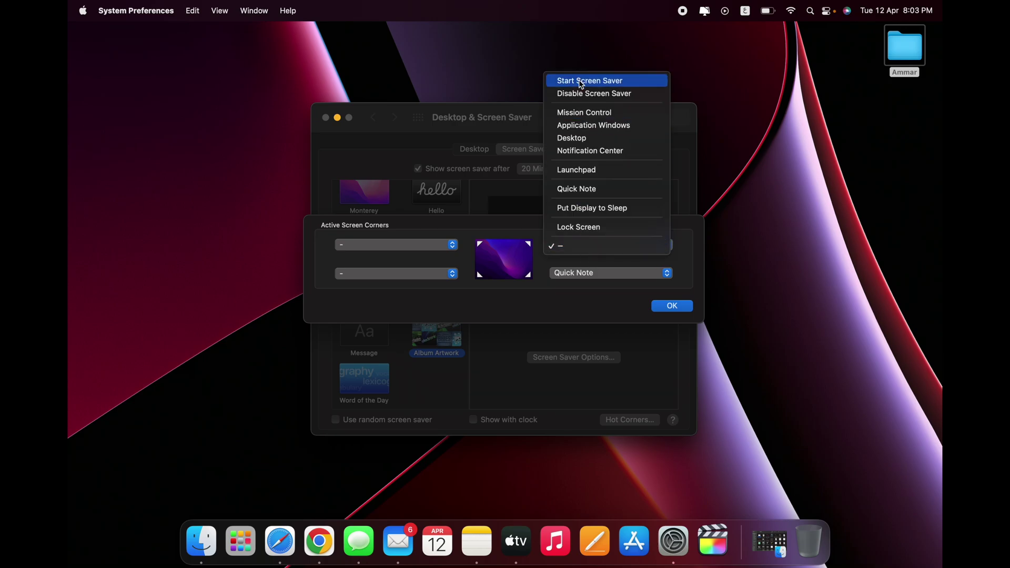
pyautogui.click(565, 248)
pyautogui.click(419, 275)
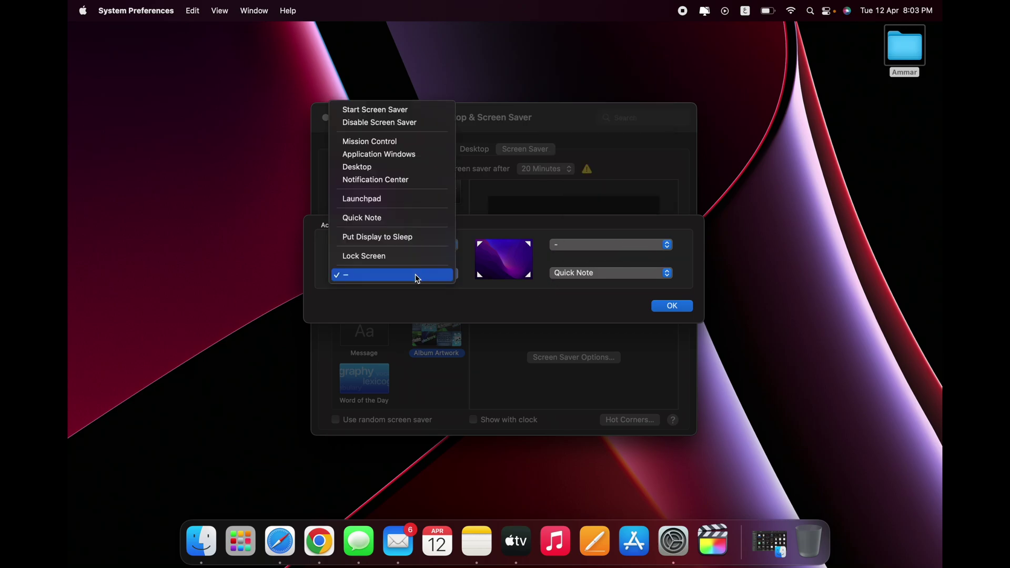
pyautogui.click(399, 203)
pyautogui.click(658, 306)
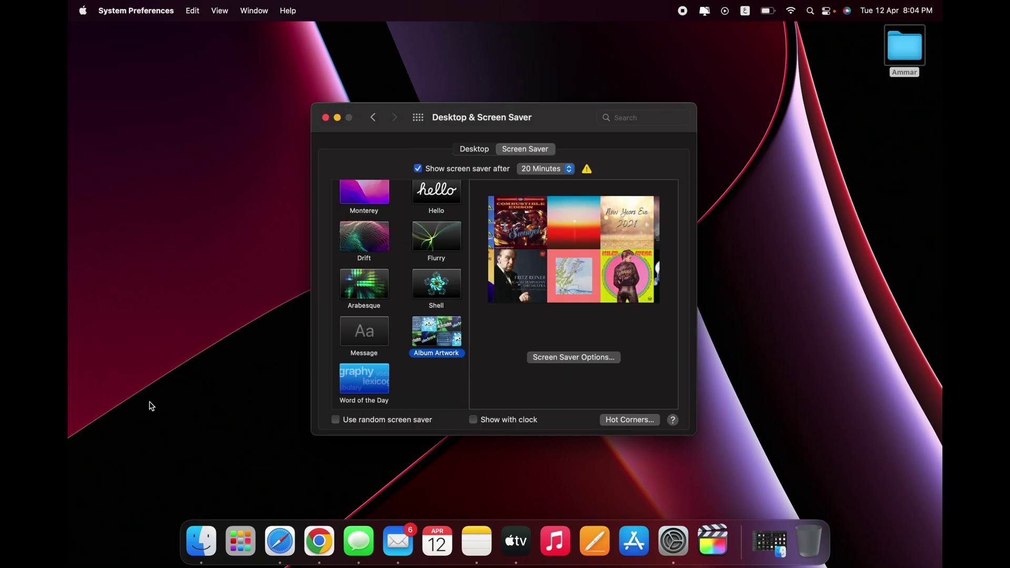
pyautogui.moveTo(71, 566)
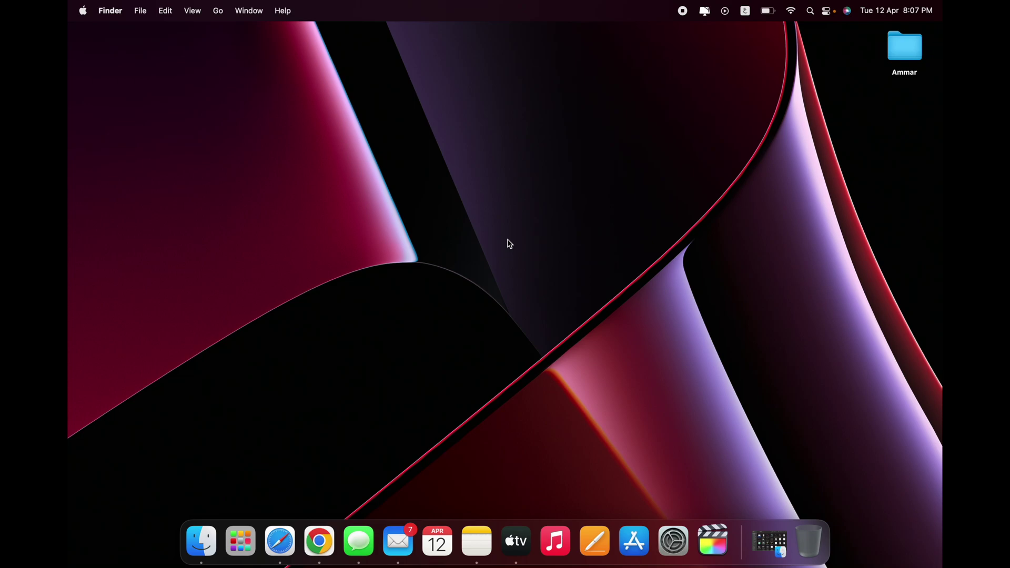
# Step: Add a second desktop in Mission Control and switch to Desktop 2
pyautogui.hotkey('ctrl', 'Up')
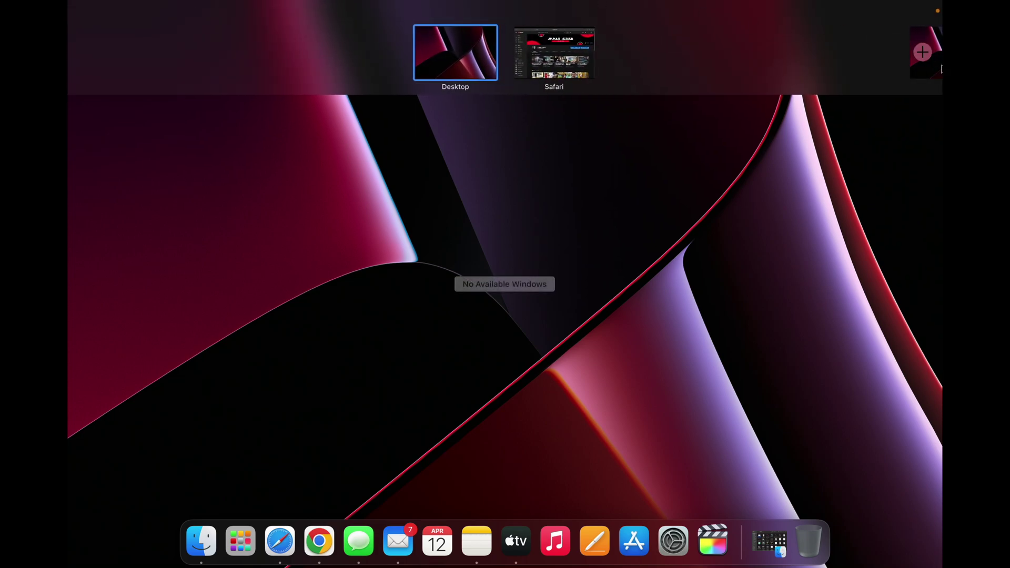
pyautogui.click(927, 65)
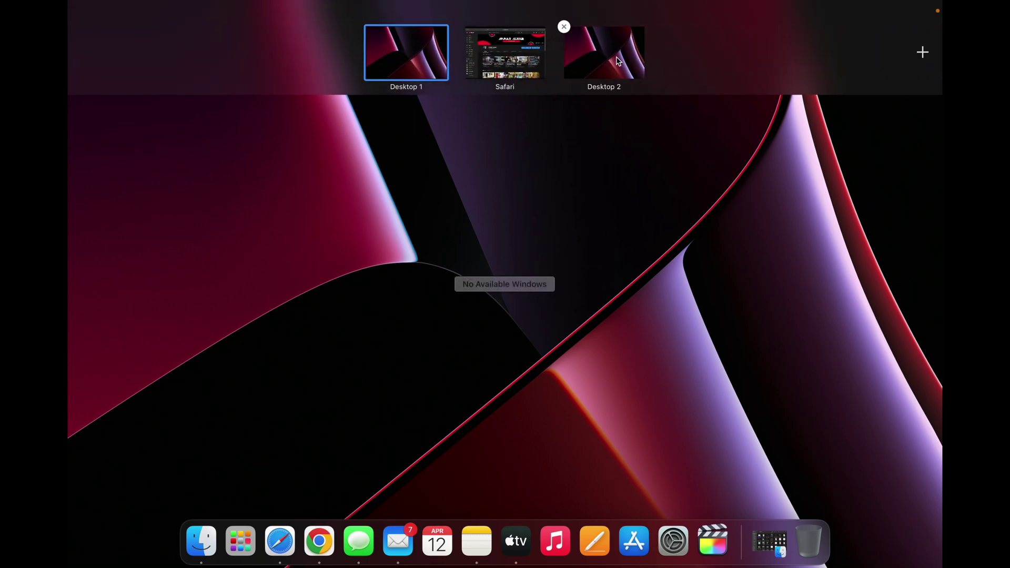
pyautogui.click(618, 61)
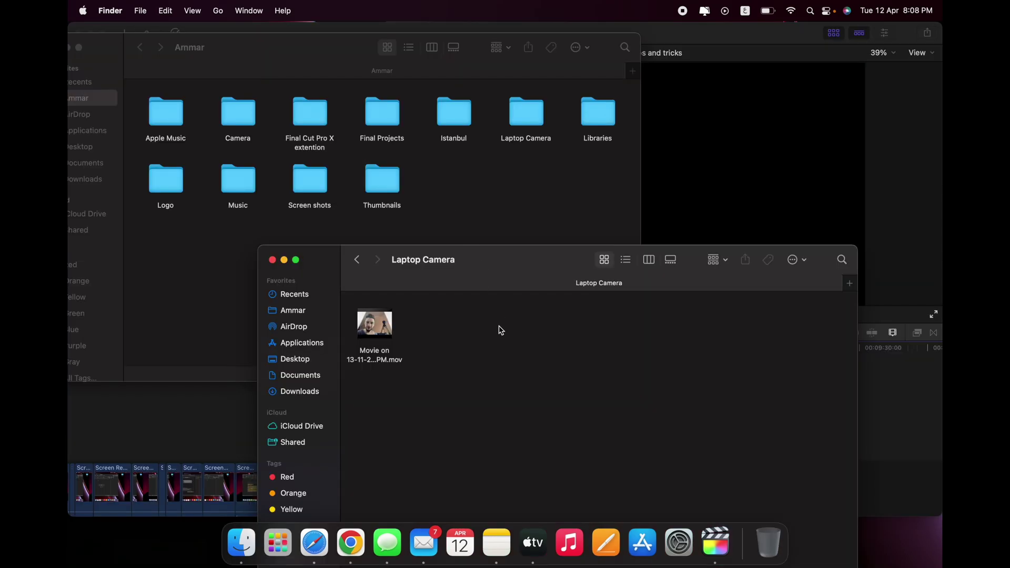
# Step: Switch back and forth between Desktop 1 and Desktop 2 through Mission Control, and move to the neighbouring space
pyautogui.hotkey('ctrl', 'Up')
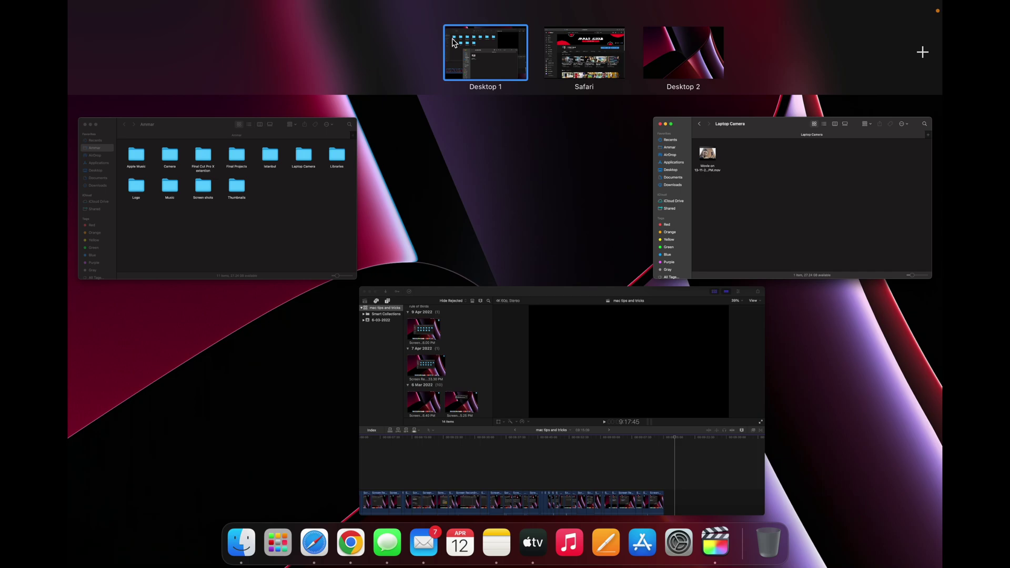
pyautogui.click(678, 64)
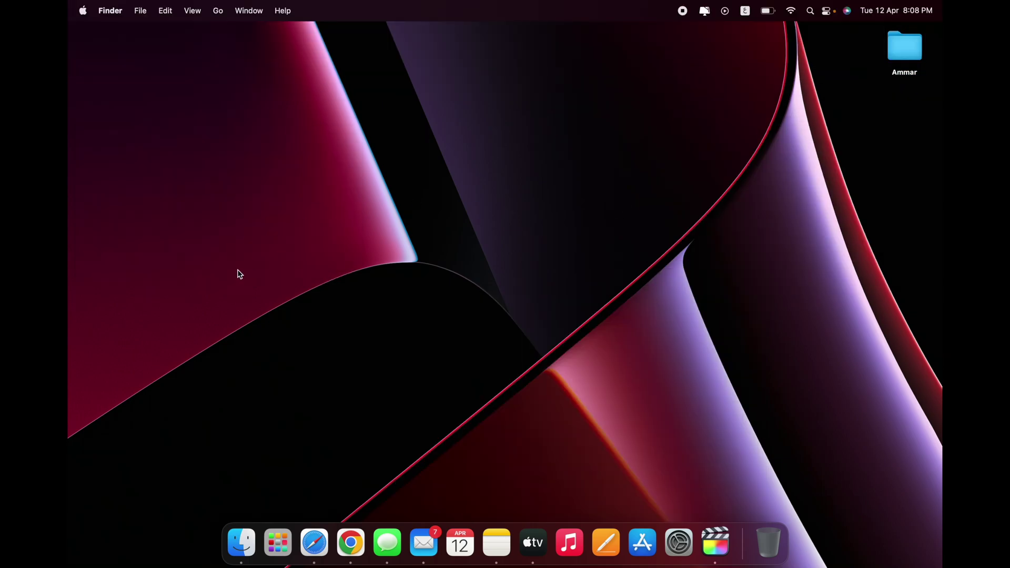
pyautogui.hotkey('ctrl', 'Up')
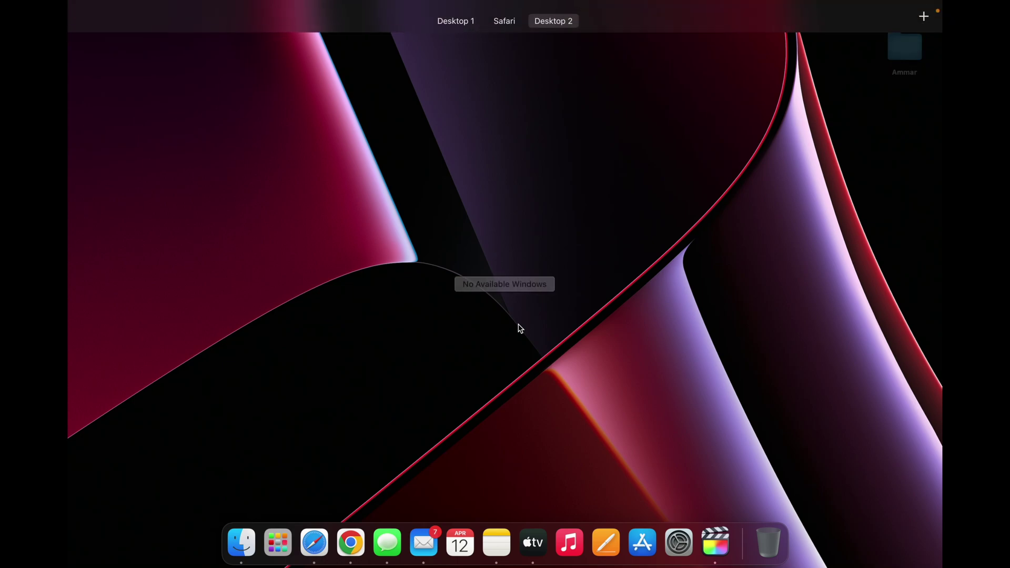
pyautogui.moveTo(475, 20)
pyautogui.click(463, 47)
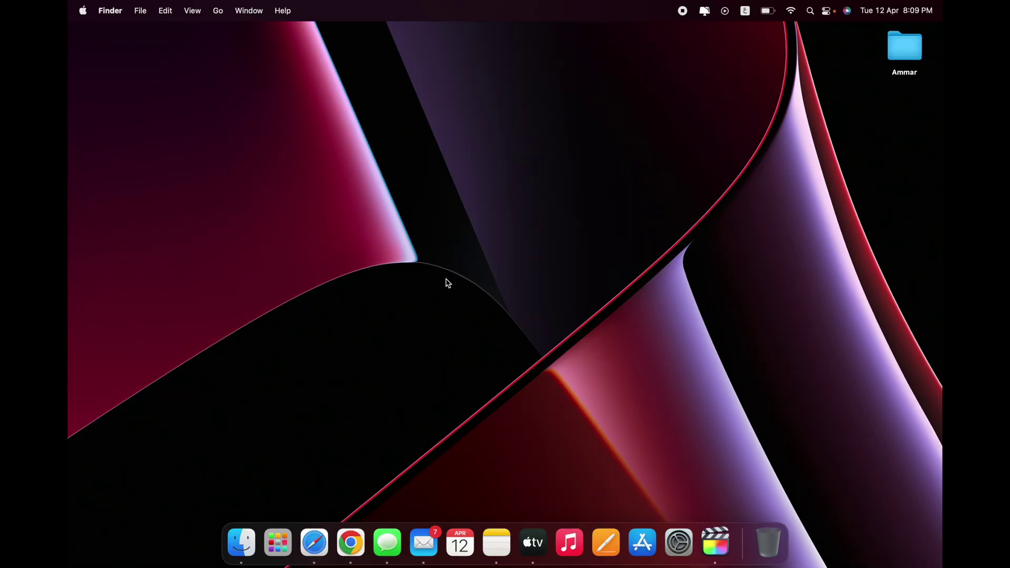
pyautogui.hotkey('ctrl', 'Up')
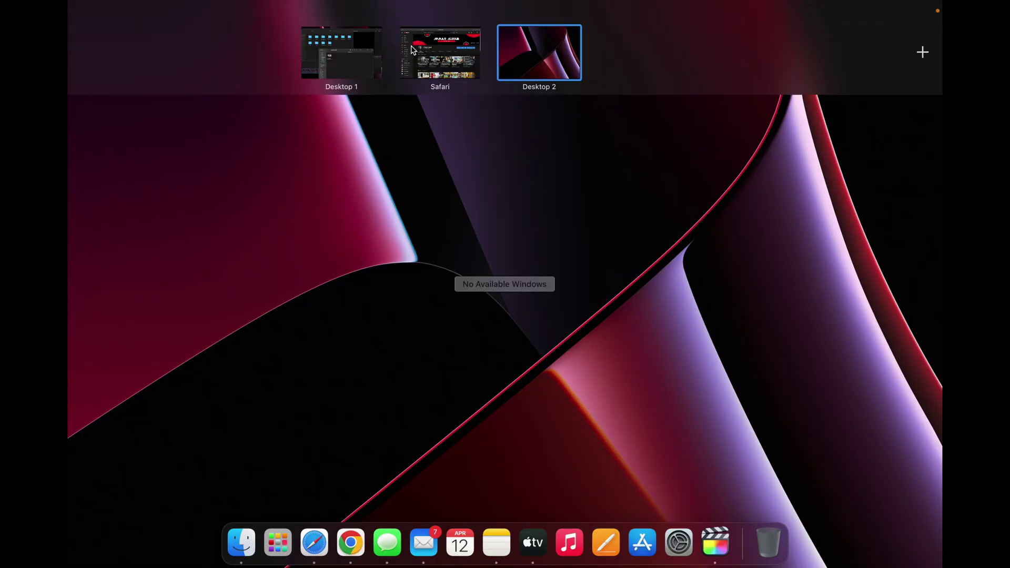
pyautogui.hotkey('ctrl', 'Right')
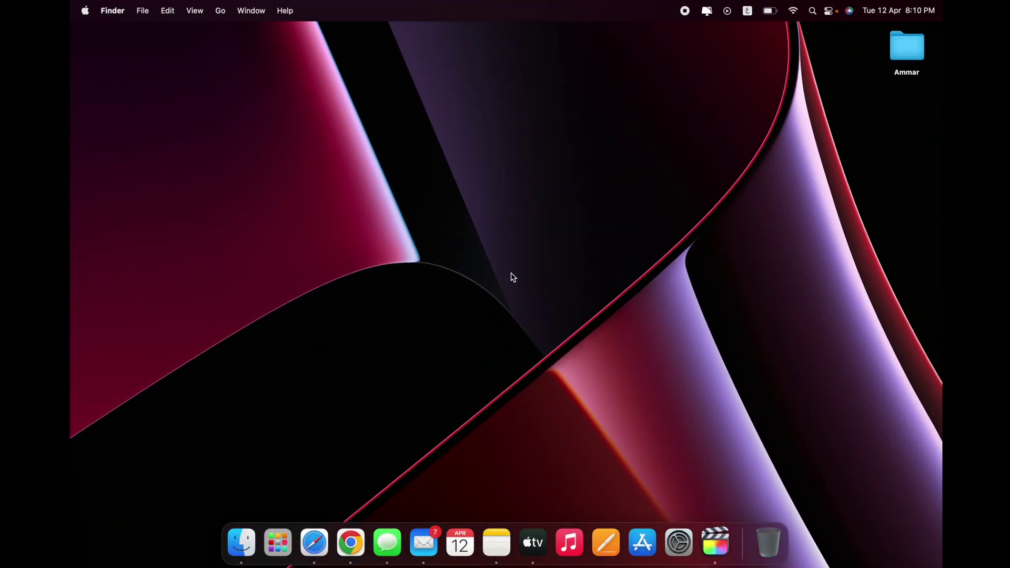
# Step: Remove Desktop 3 in Mission Control
pyautogui.hotkey('ctrl', 'Up')
pyautogui.moveTo(613, 27)
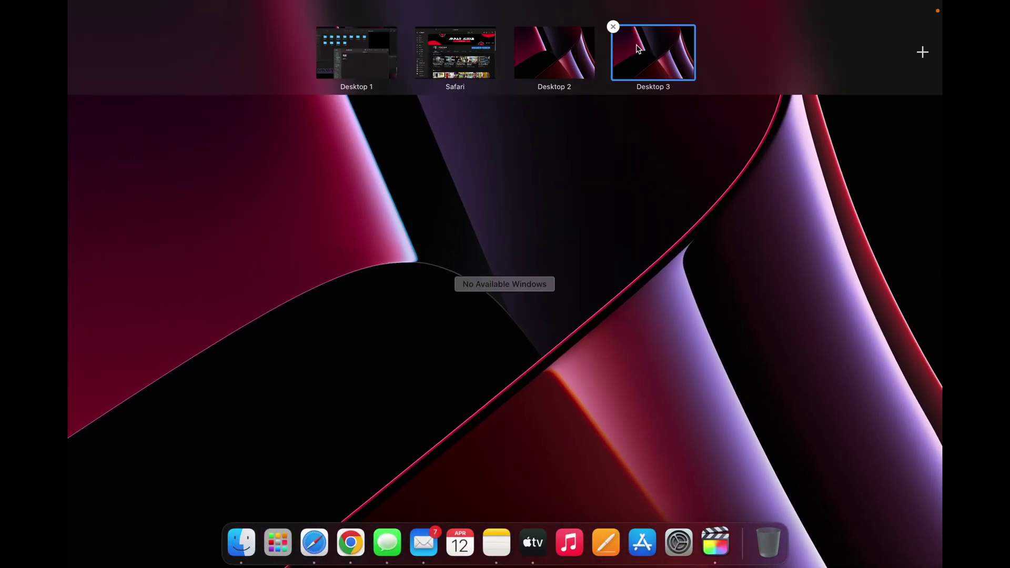
pyautogui.click(613, 27)
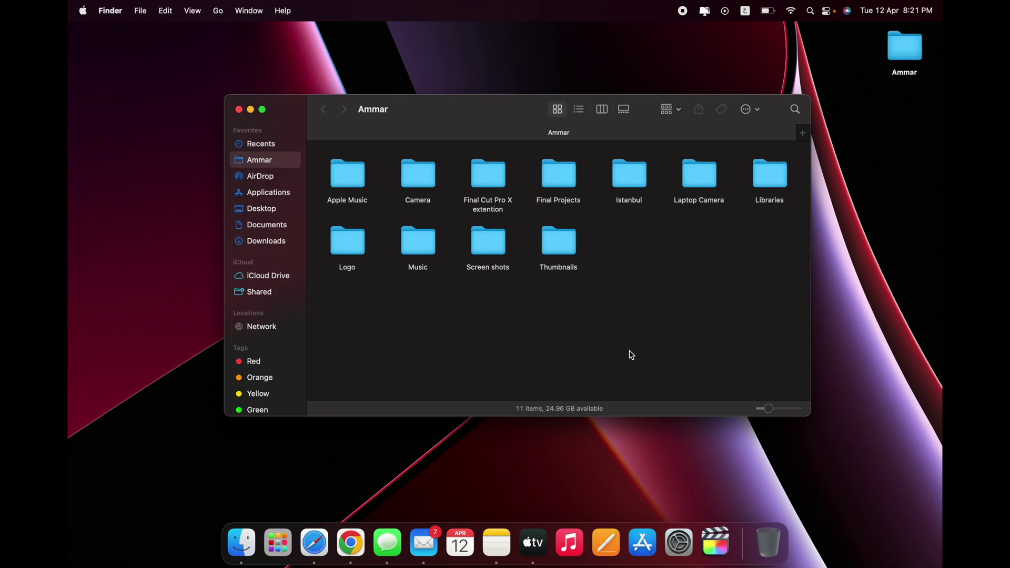
# Step: Move the Finder window slightly lower and try to tile it to the right of the screen
pyautogui.moveTo(456, 111); pyautogui.dragTo(444, 147)
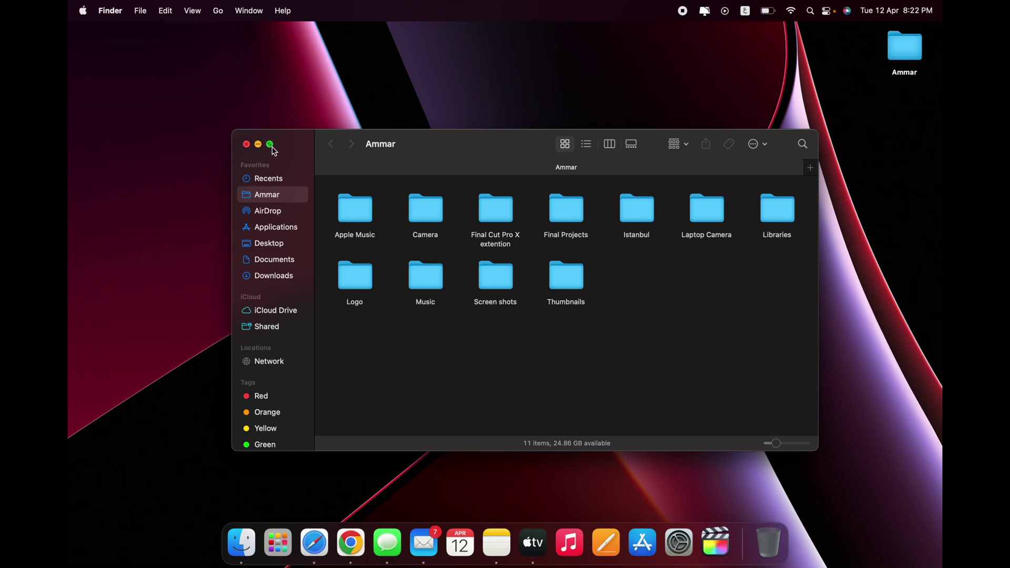
pyautogui.moveTo(278, 156)
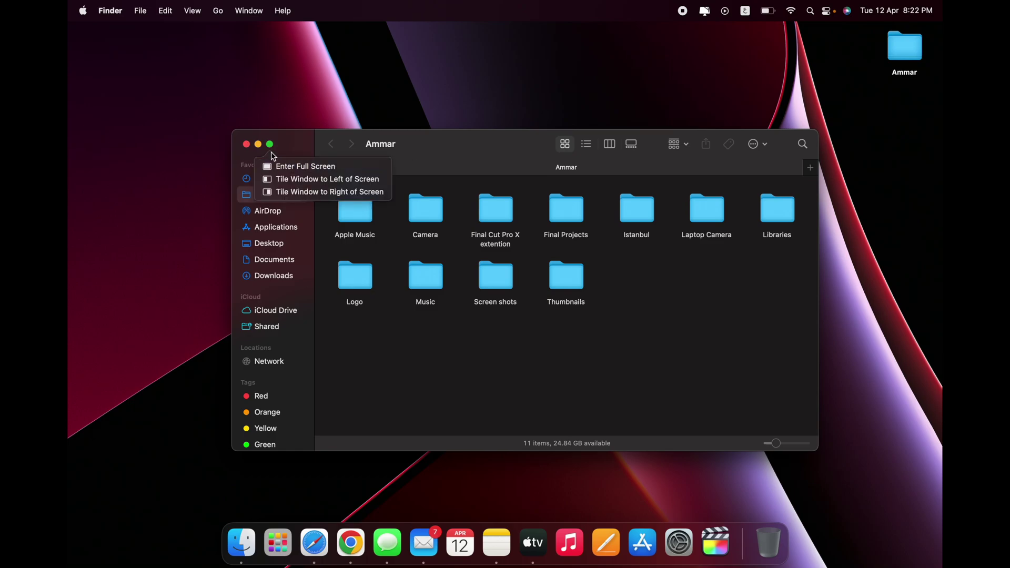
pyautogui.click(283, 193)
pyautogui.click(282, 197)
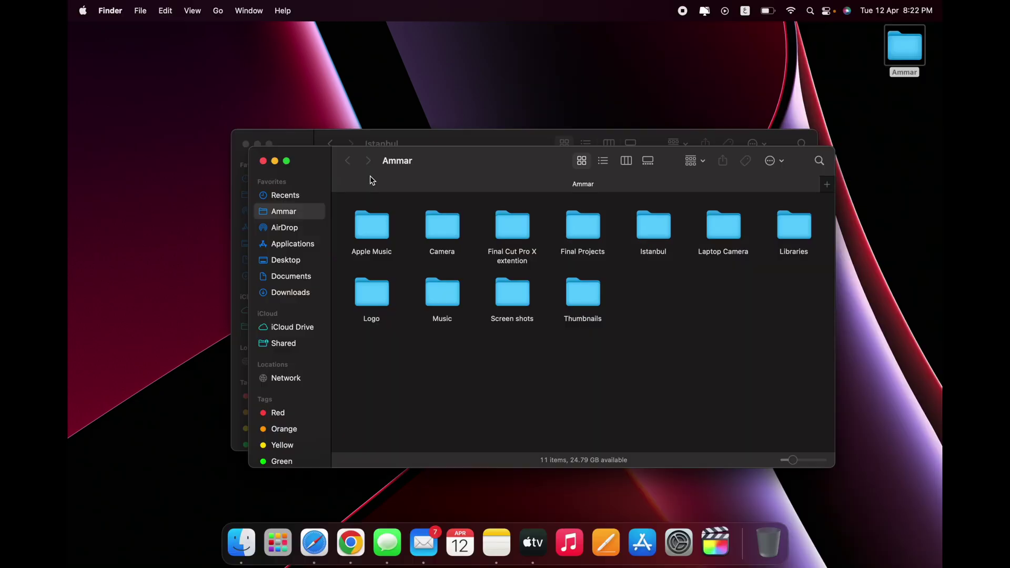
# Step: Split the screen between the front Finder window on the left and the Istanbul window, then close the Istanbul window
pyautogui.moveTo(288, 167)
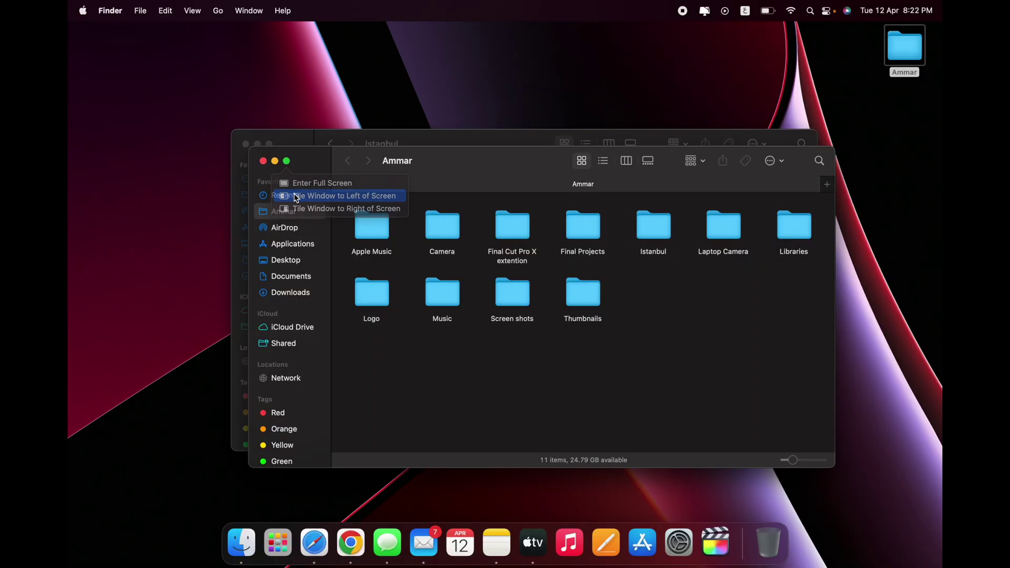
pyautogui.click(292, 196)
pyautogui.click(645, 217)
pyautogui.scroll(5, 645, 217)
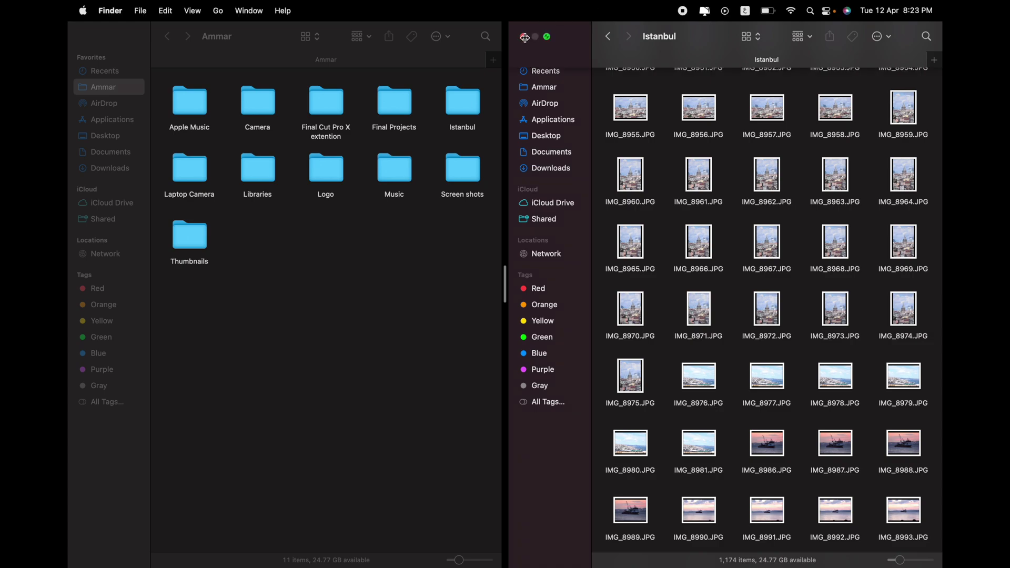
pyautogui.click(524, 38)
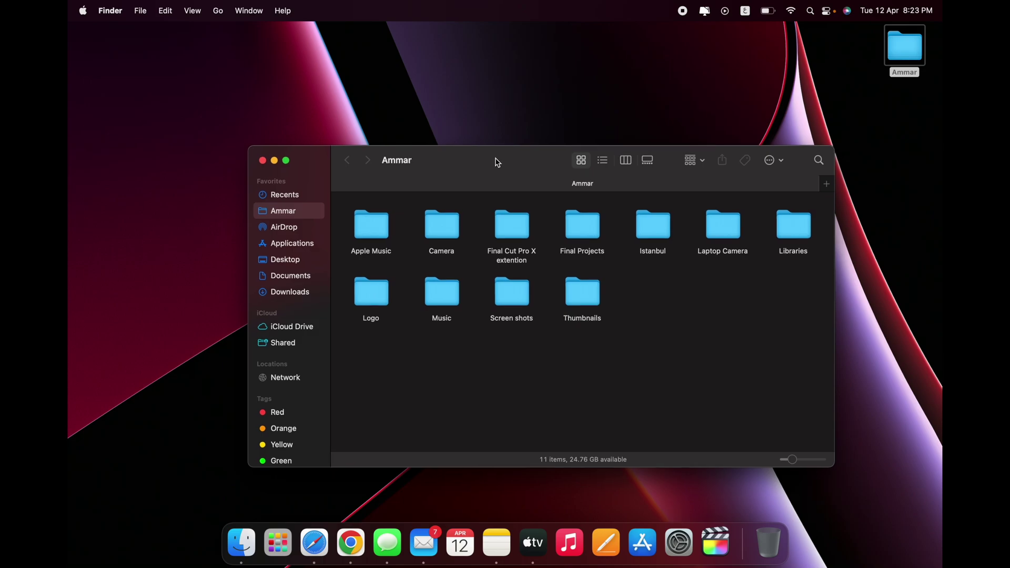
pyautogui.moveTo(496, 159); pyautogui.dragTo(469, 159)
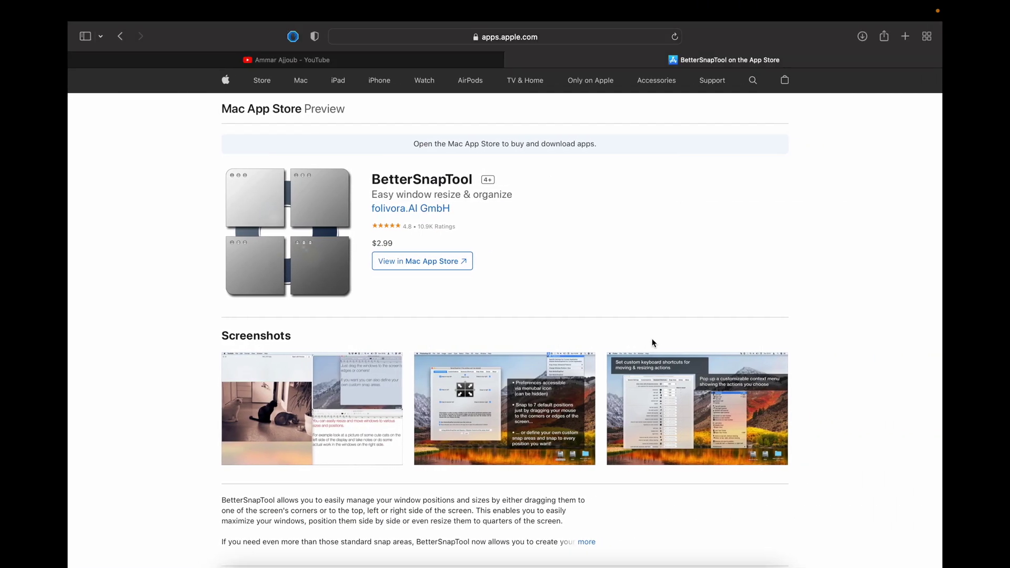
pyautogui.doubleClick(402, 248)
pyautogui.click(482, 235)
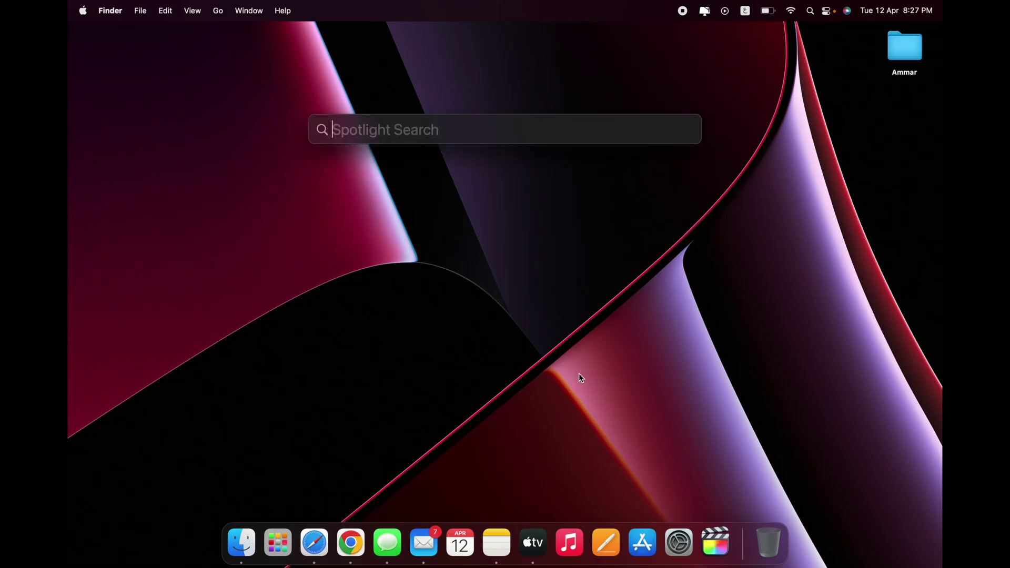
# Step: Search Spotlight for "how tall is joe biden" and for "screen shot"
pyautogui.press('Escape')
pyautogui.press('super+space')
pyautogui.write('how tall is joe biden')
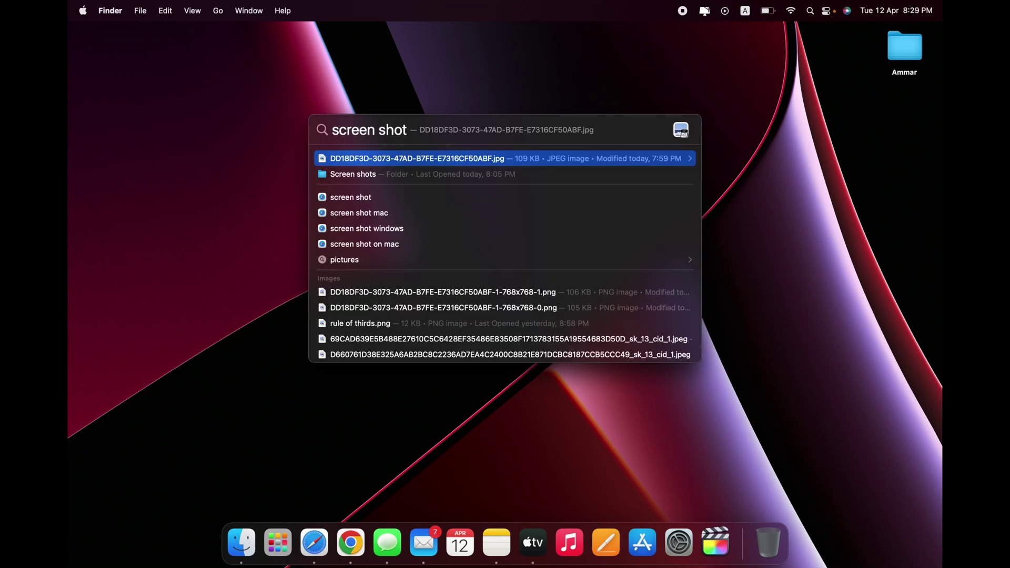
# Step: Search Spotlight for "here is a quick way to find your lost document" and preview spotlight tip.docx
pyautogui.press('Escape')
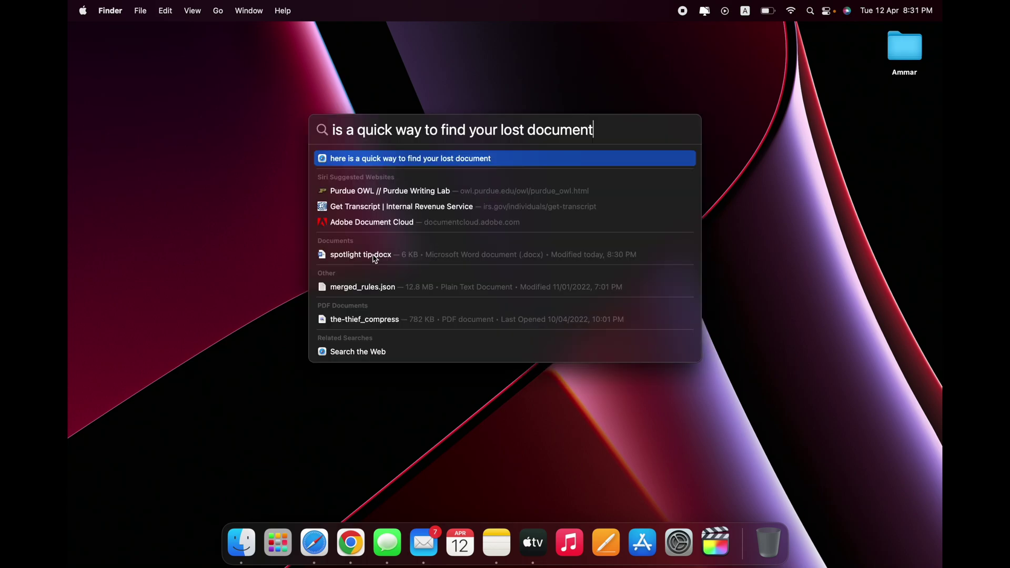
pyautogui.click(377, 255)
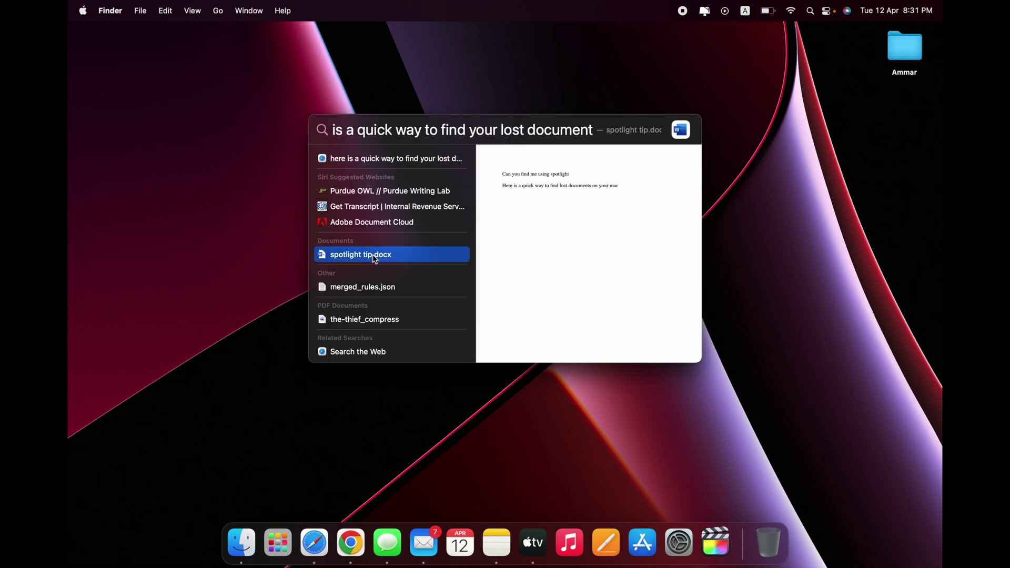
# Step: Calculate 1+1 and convert 2000 usd to aed in Spotlight
pyautogui.press('super+a')
pyautogui.write('1+1')
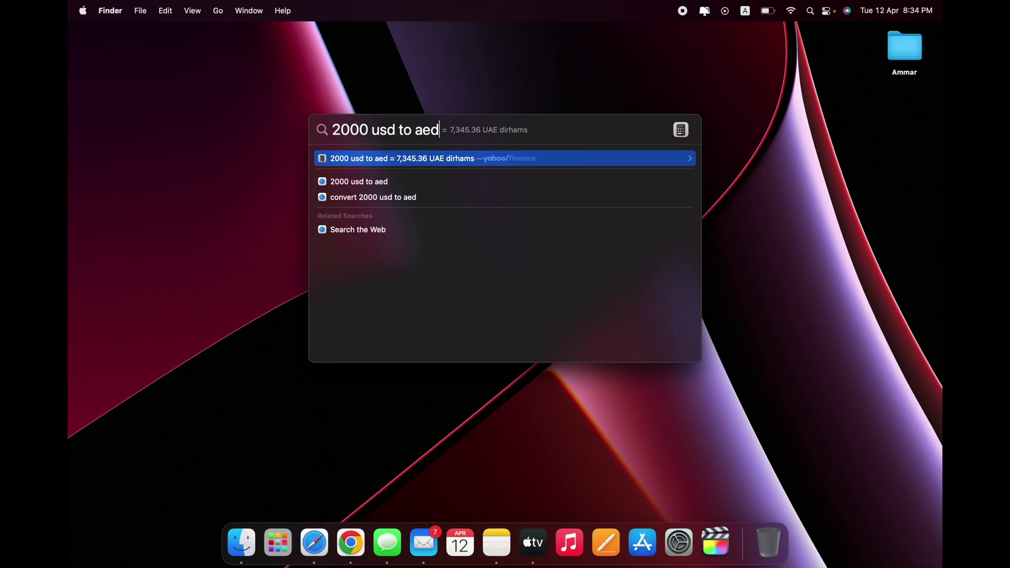
pyautogui.press('Escape')
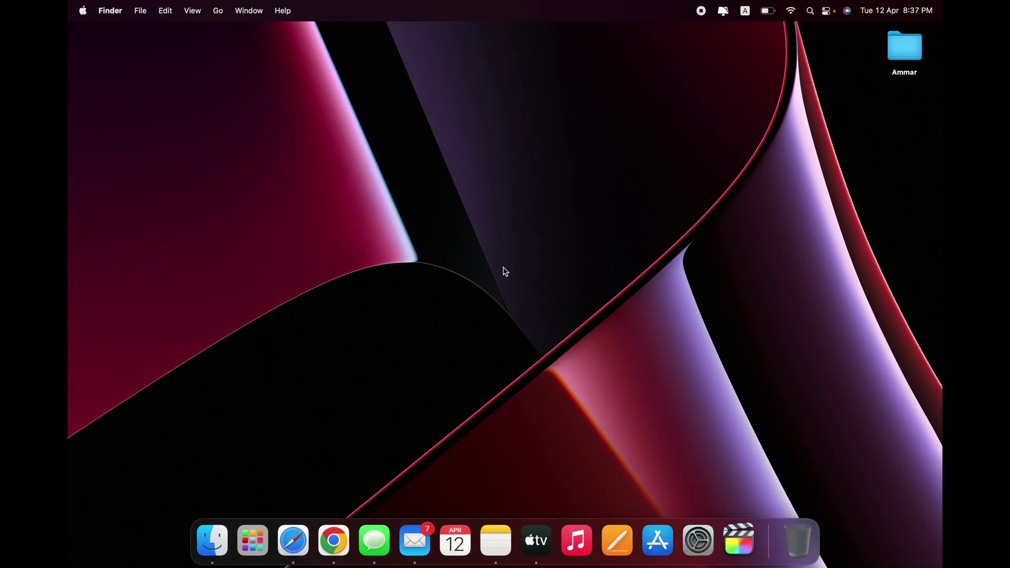
# Step: Bring up Music's library chooser and quit Music, then close the running TV app
pyautogui.keyDown('alt'); pyautogui.click(570, 525); pyautogui.keyUp('alt')
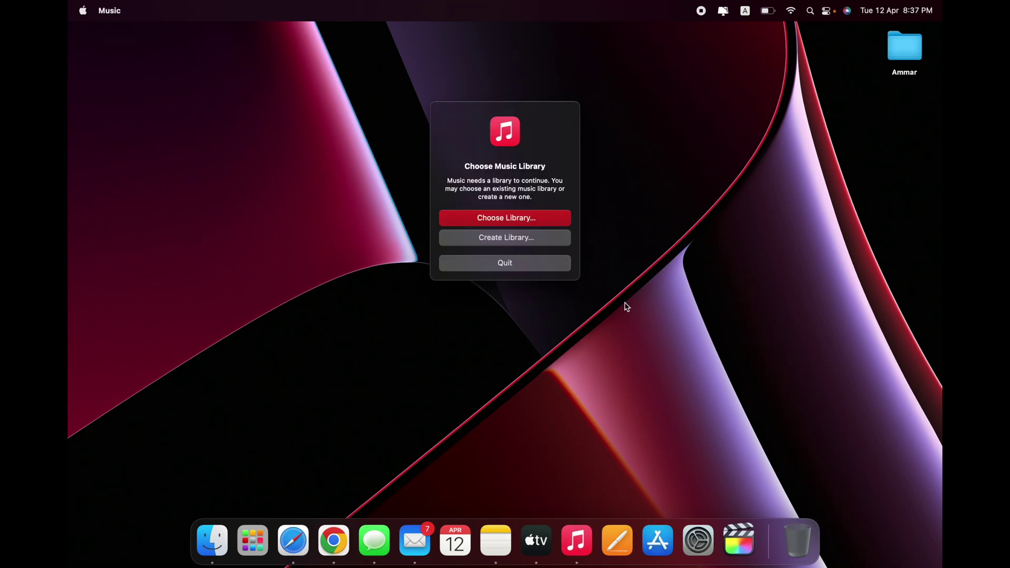
pyautogui.press('super+q')
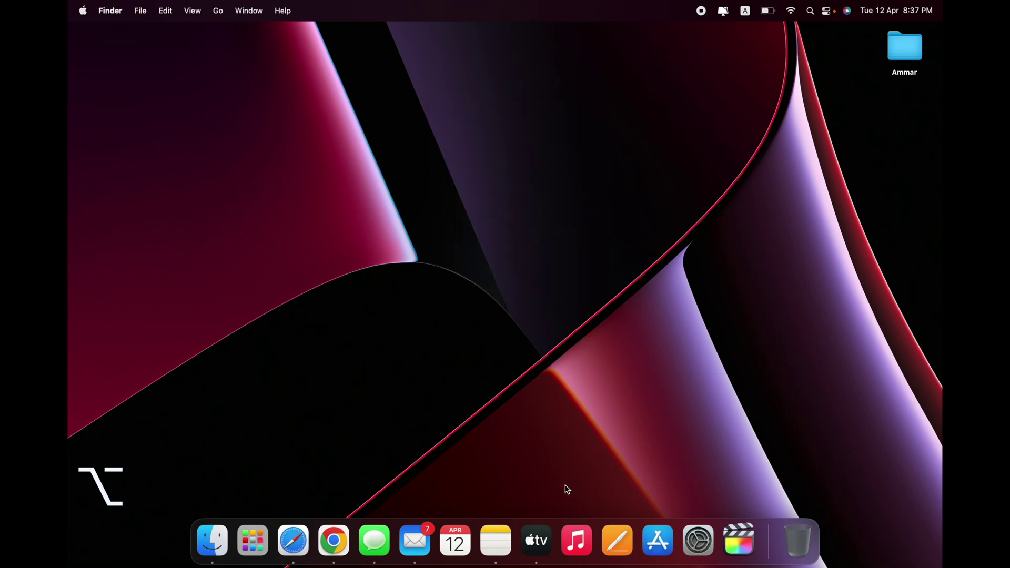
pyautogui.keyDown('alt'); pyautogui.click(536, 539); pyautogui.keyUp('alt')
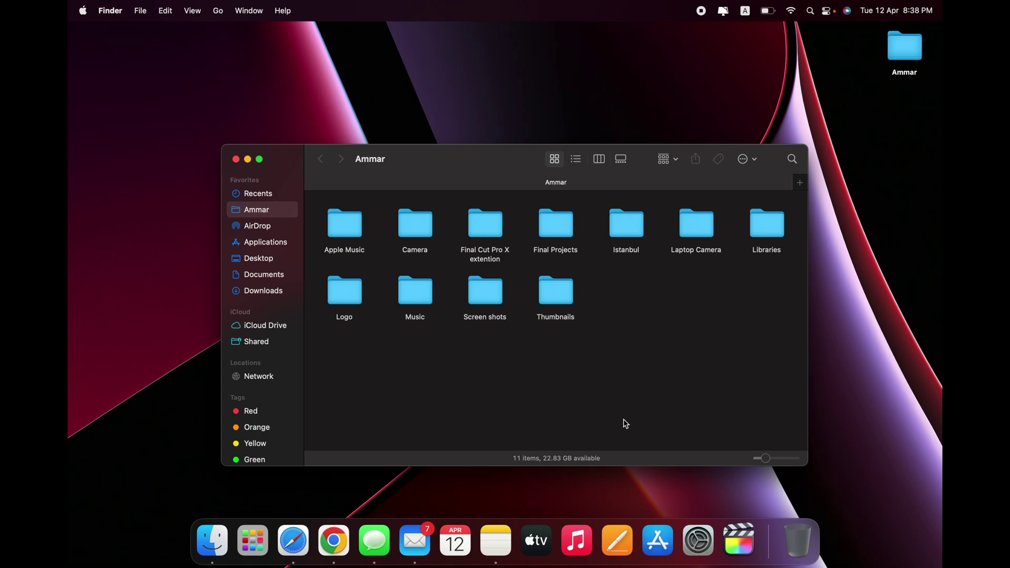
# Step: Toggle the Finder window's path bar on and off, leaving it shown
pyautogui.press('alt+super+p')
pyautogui.press('alt+super+p')
pyautogui.press('alt+super+p')
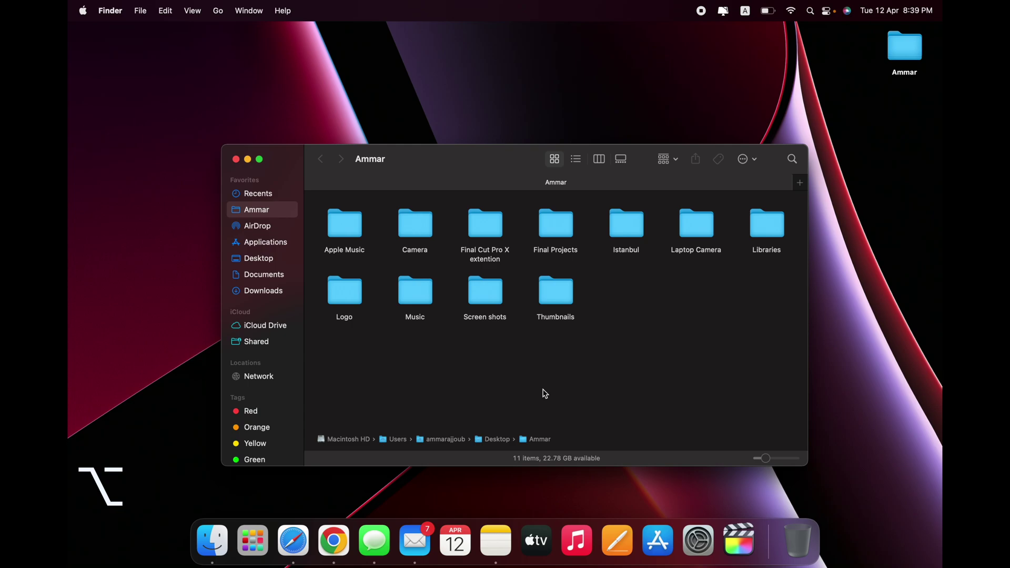
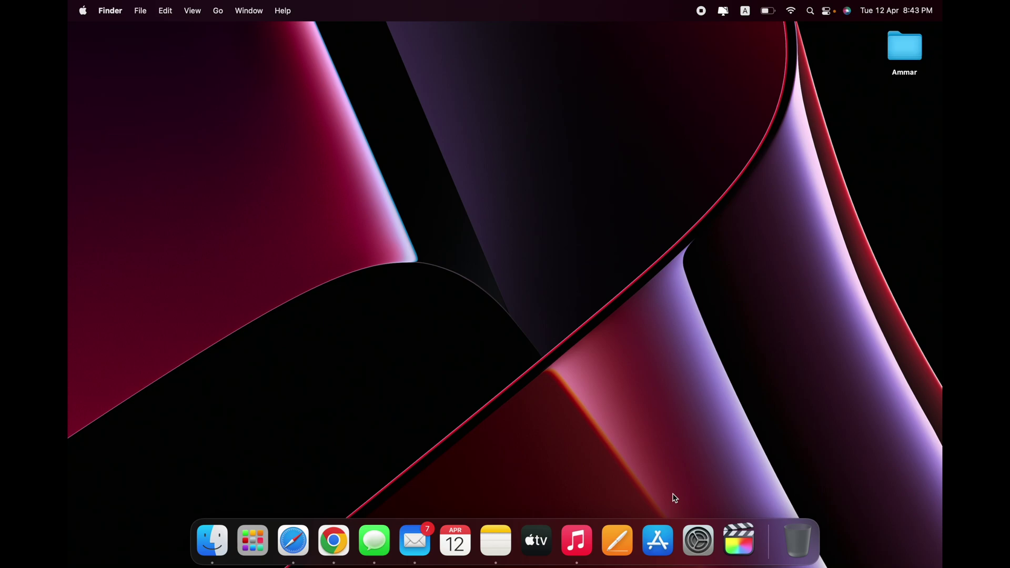
# Step: Take a screenshot of the entire screen and dismiss its floating thumbnail
pyautogui.press('super')
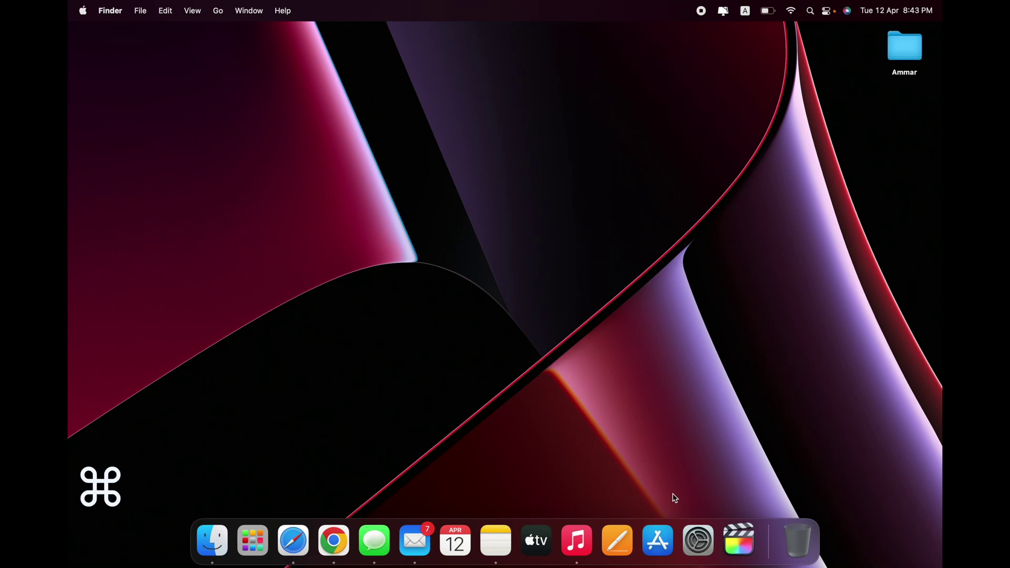
pyautogui.press('super+shift+3')
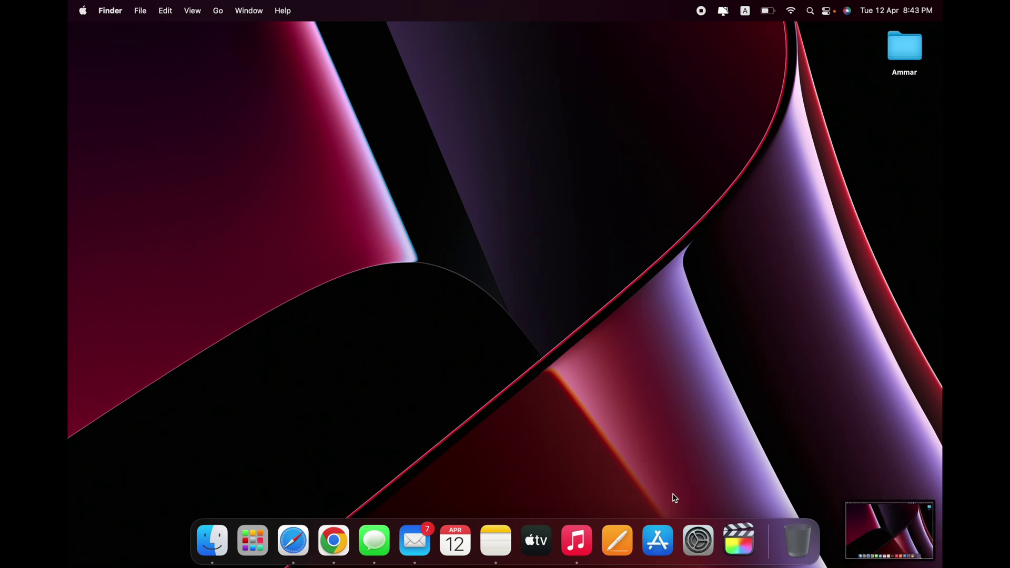
pyautogui.moveTo(891, 534); pyautogui.dragTo(911, 515)
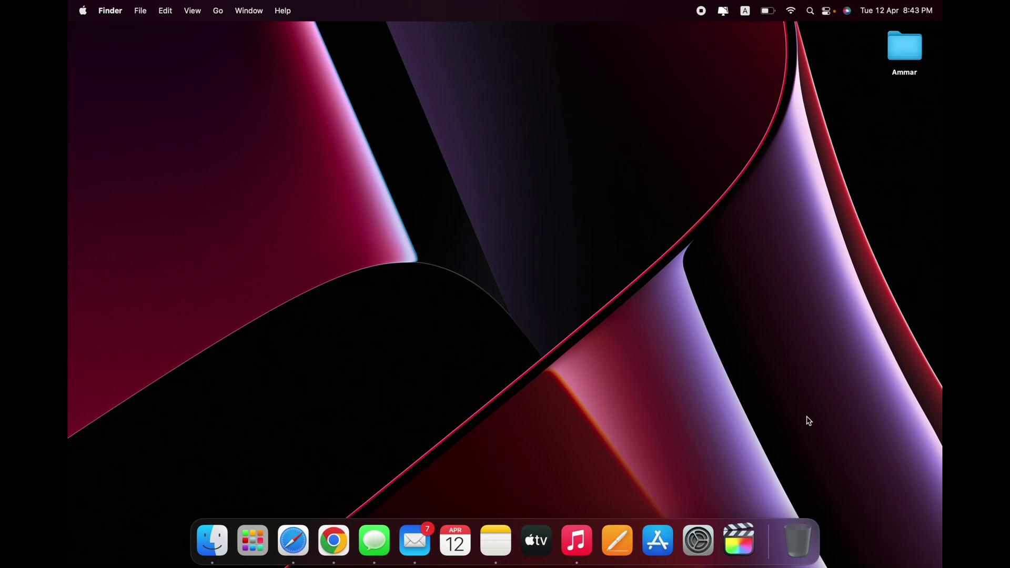
# Step: Take a screenshot of a selected rectangular area covering the middle of the desktop
pyautogui.press('super+shift+4')
pyautogui.moveTo(237, 82); pyautogui.dragTo(725, 396)
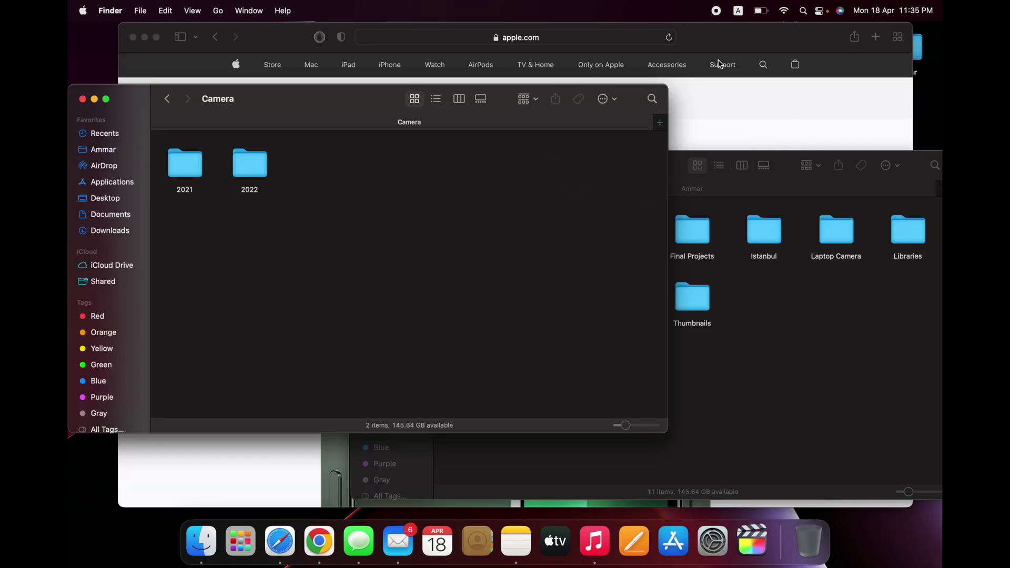
# Step: Take a screenshot of only the Safari window showing apple.com and open its floating thumbnail
pyautogui.press('super')
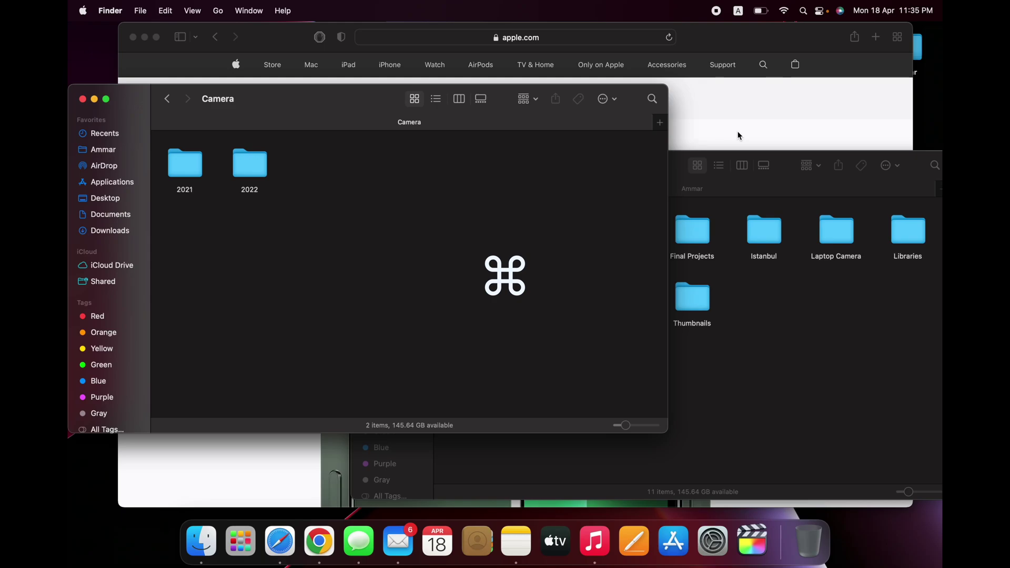
pyautogui.press('super+shift+4')
pyautogui.press('space')
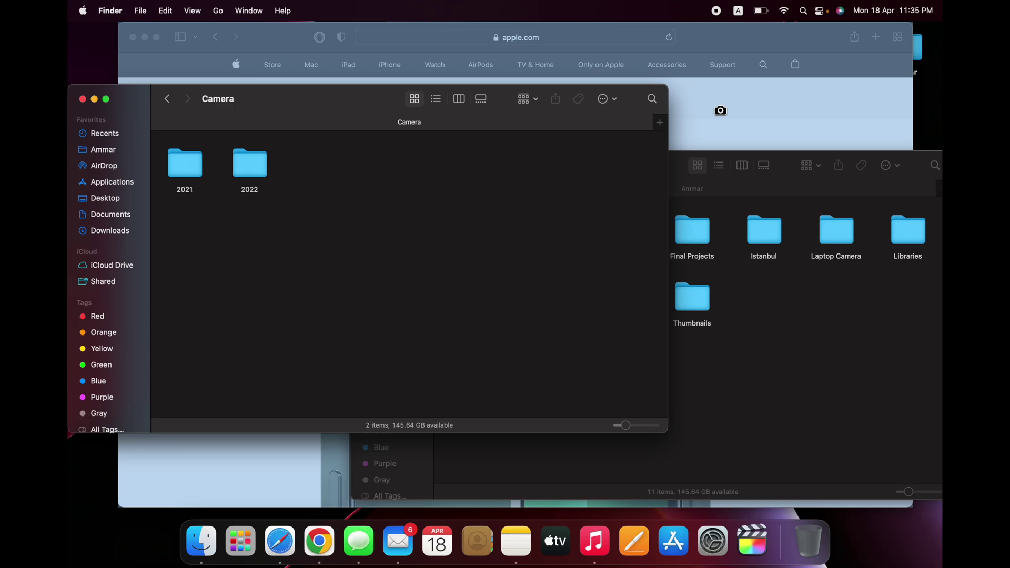
pyautogui.click(720, 111)
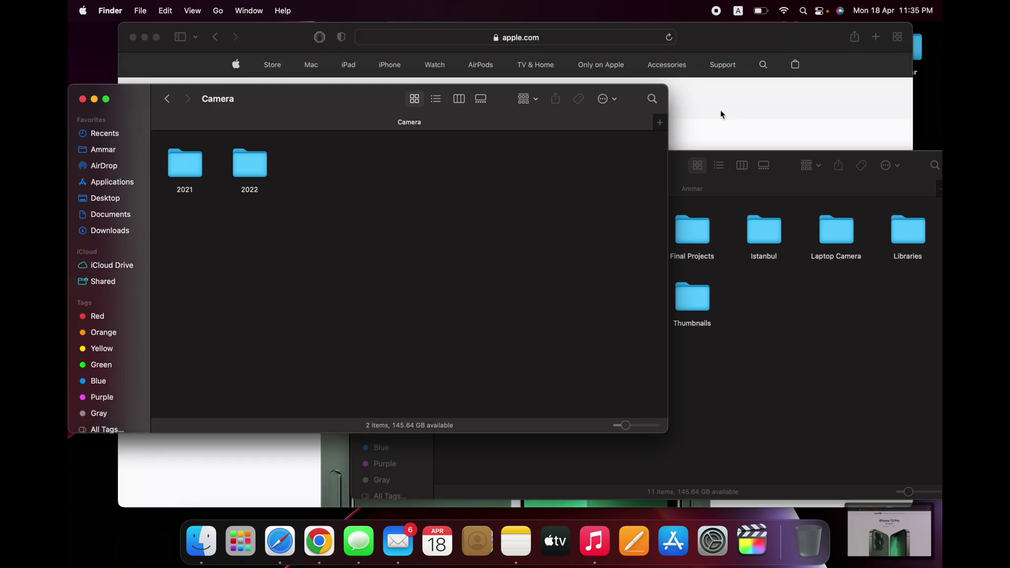
pyautogui.click(907, 550)
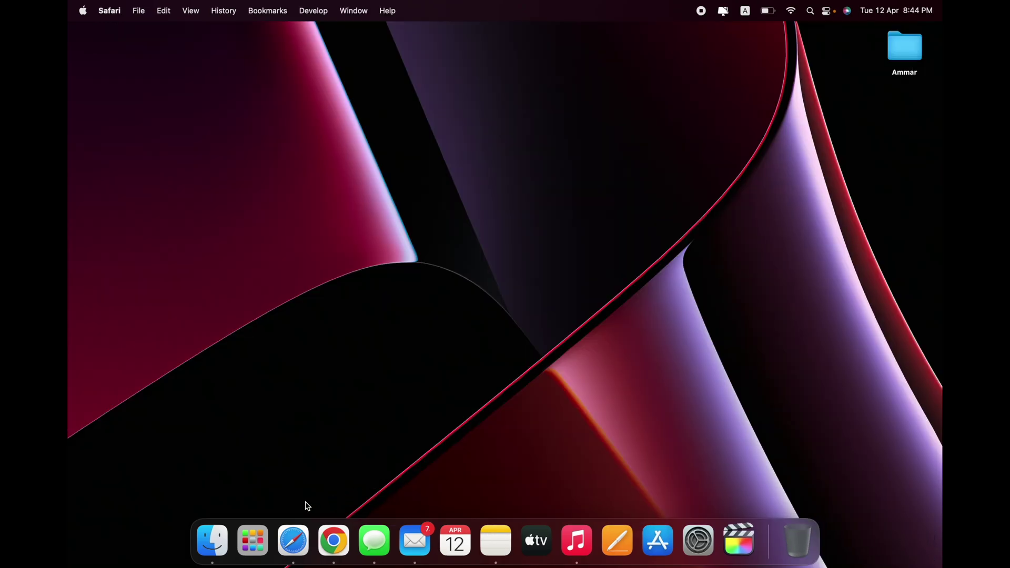
# Step: Open the Screenshot tool from Launchpad's Other folder and move the capture area toward the centre of the desktop
pyautogui.click(251, 540)
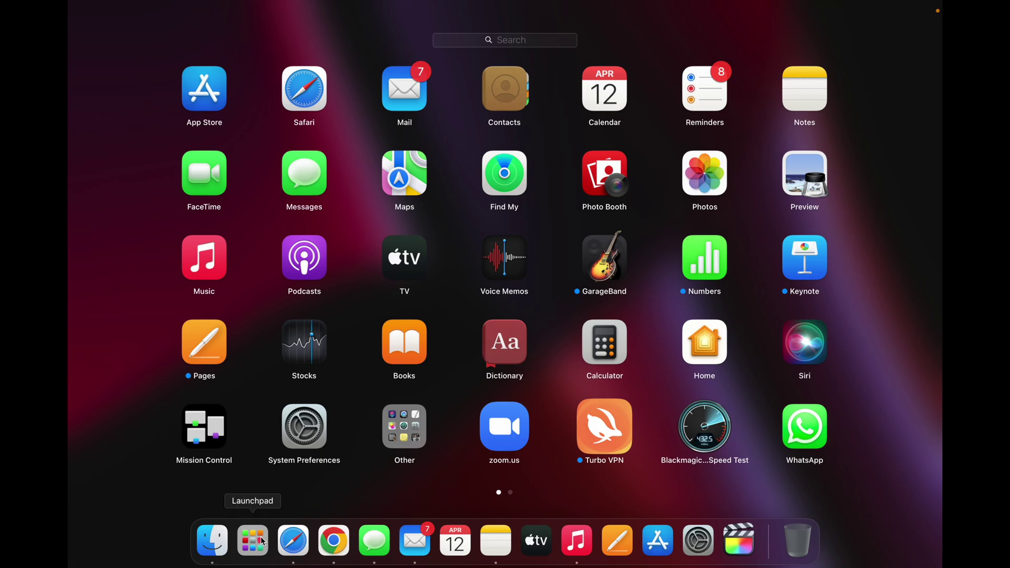
pyautogui.click(404, 442)
pyautogui.click(293, 406)
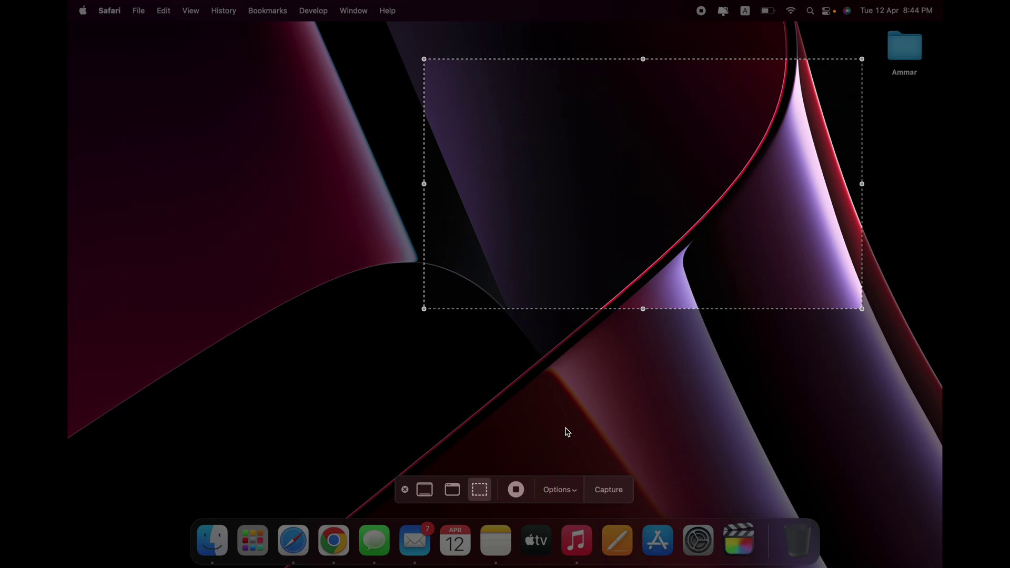
pyautogui.moveTo(679, 150); pyautogui.dragTo(514, 212)
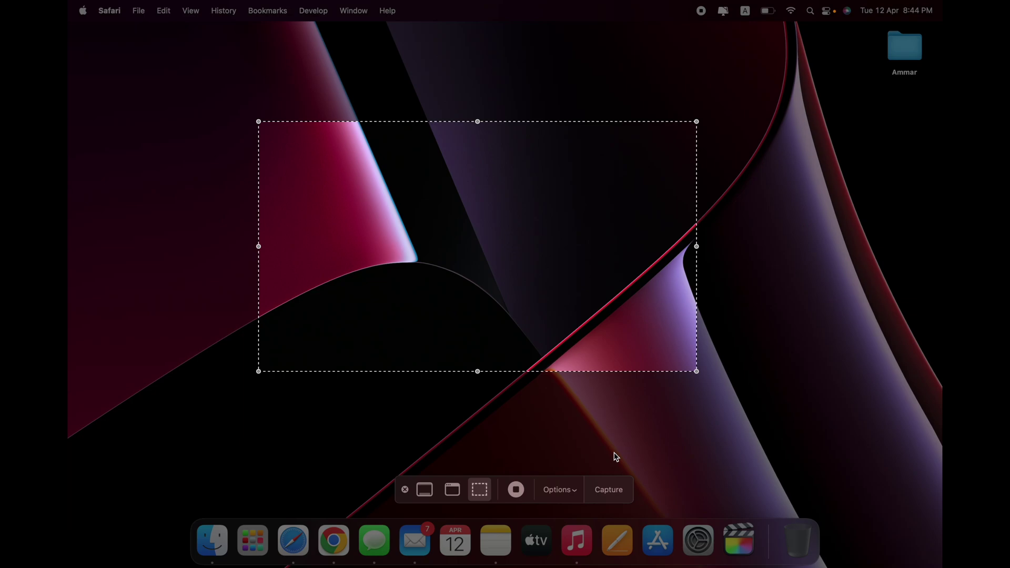
pyautogui.press('Escape')
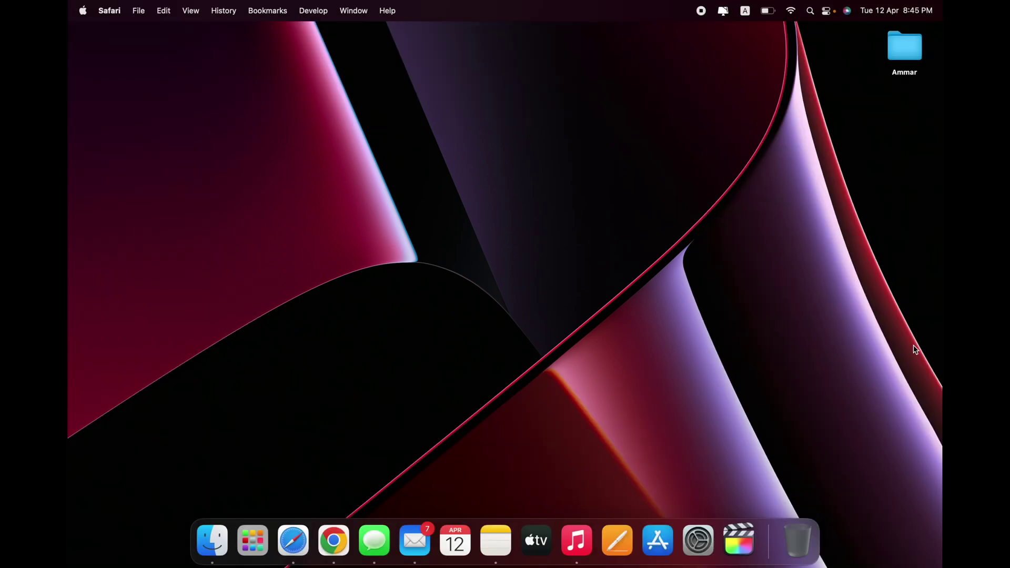
# Step: Review the Screenshot tool's save, timer and display options, then capture the selected area and open it for markup
pyautogui.click(253, 541)
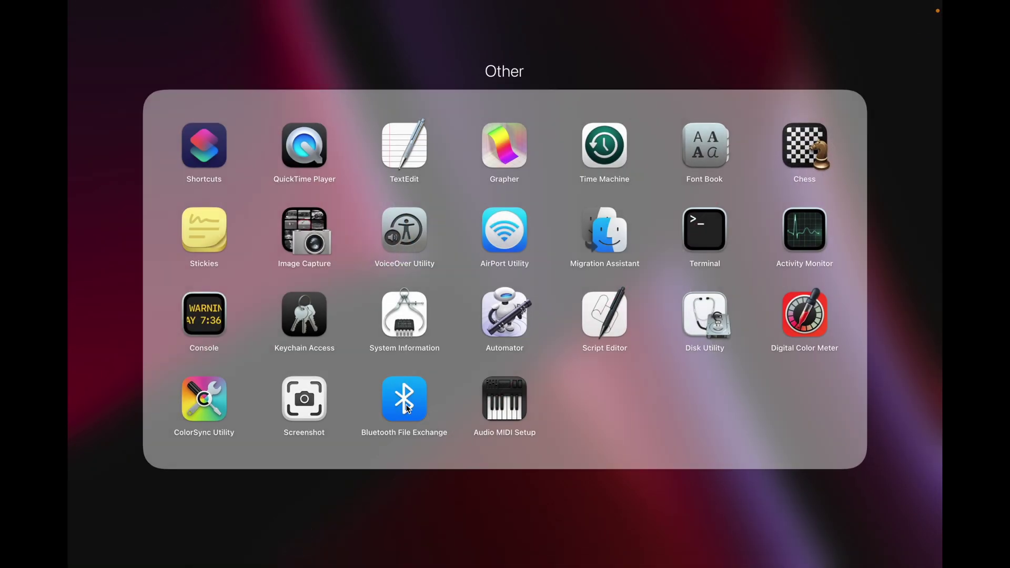
pyautogui.click(282, 403)
pyautogui.click(558, 491)
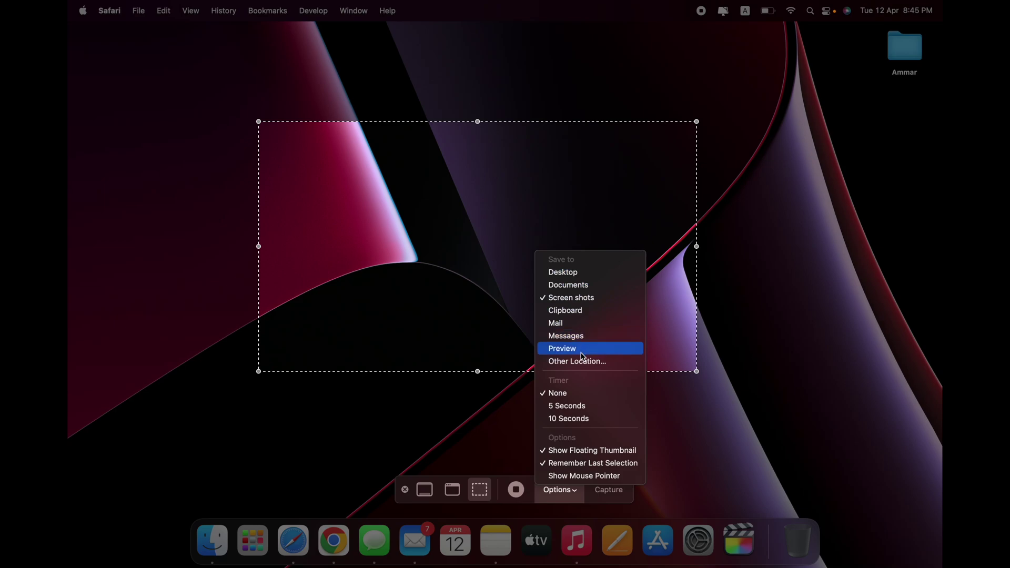
pyautogui.press('Return')
pyautogui.click(866, 532)
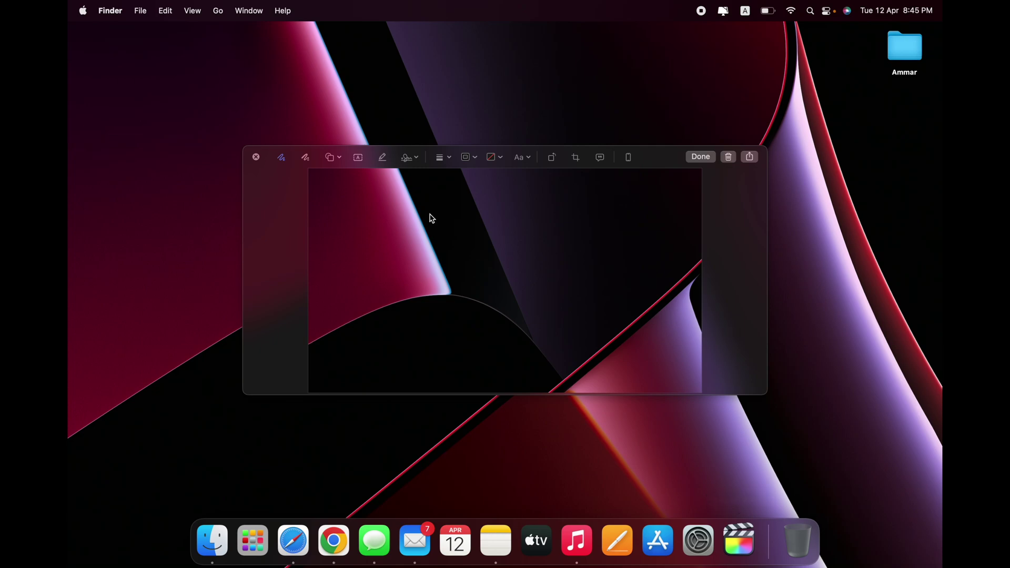
# Step: Sketch a freehand zigzag across the captured image and choose the suggested line shape for it
pyautogui.moveTo(336, 217)
pyautogui.mouseDown()
pyautogui.moveTo(476, 243)
pyautogui.moveTo(573, 301)
pyautogui.mouseUp()
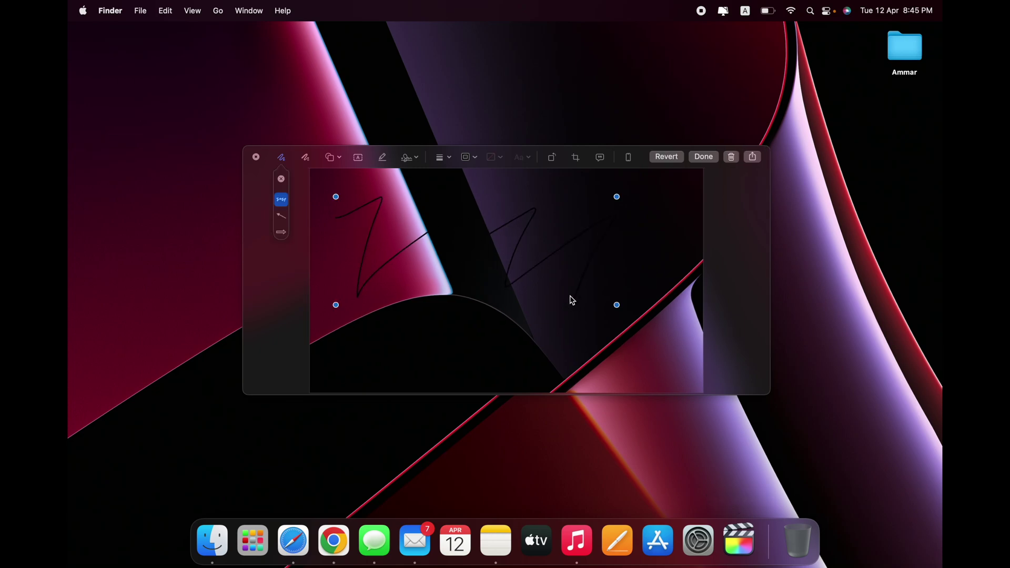
pyautogui.click(282, 216)
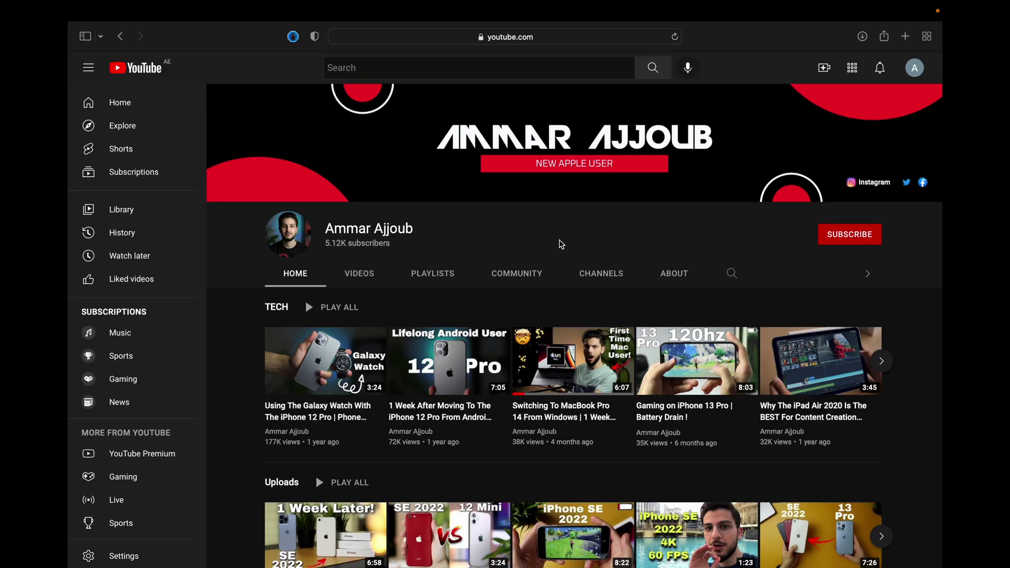
# Step: Switch to YouTube, subscribe to the open channel and play "Switching To MacBook Pro 14 From Windows | 1 Week Later !"
pyautogui.click(821, 239)
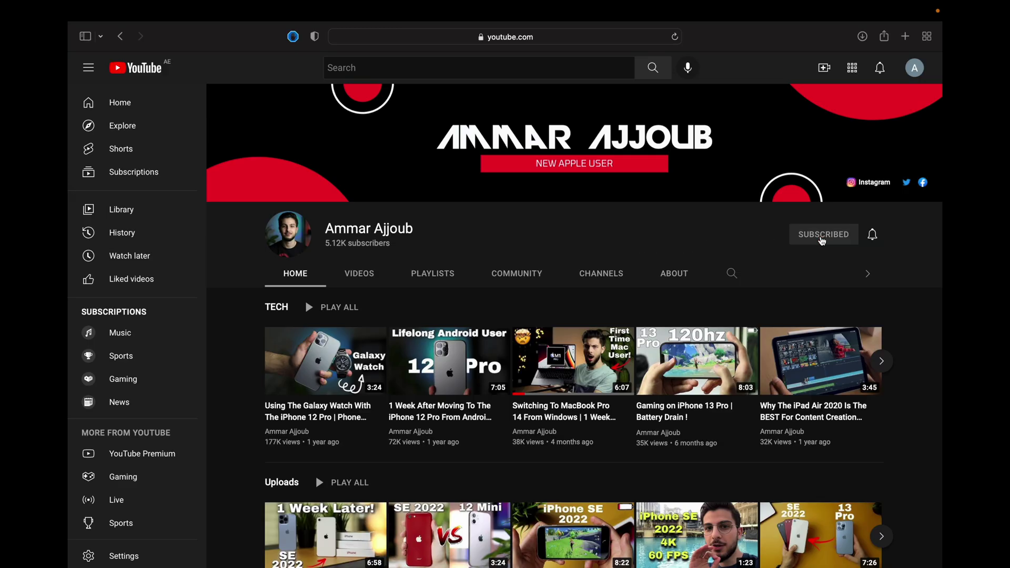
pyautogui.click(550, 372)
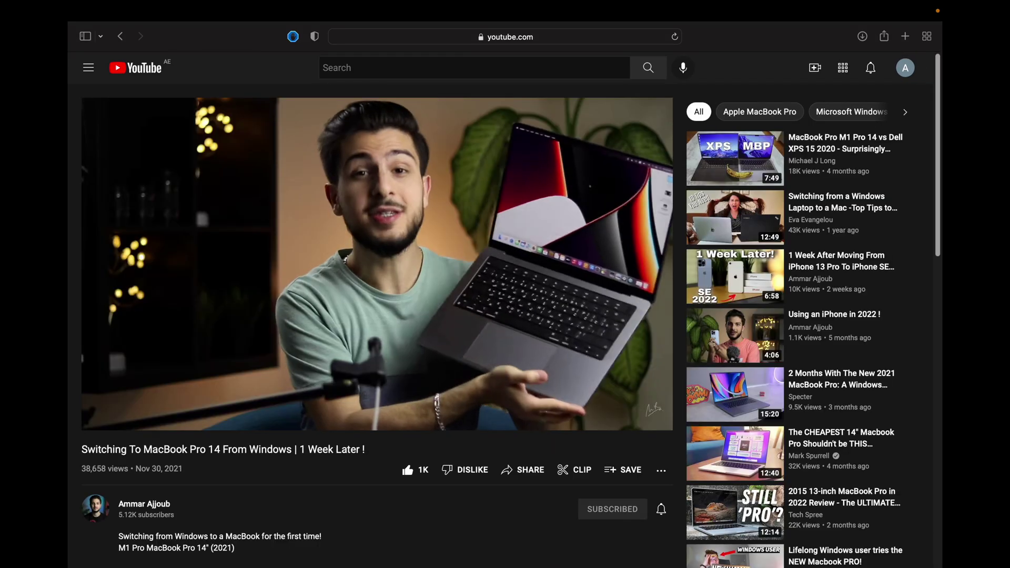